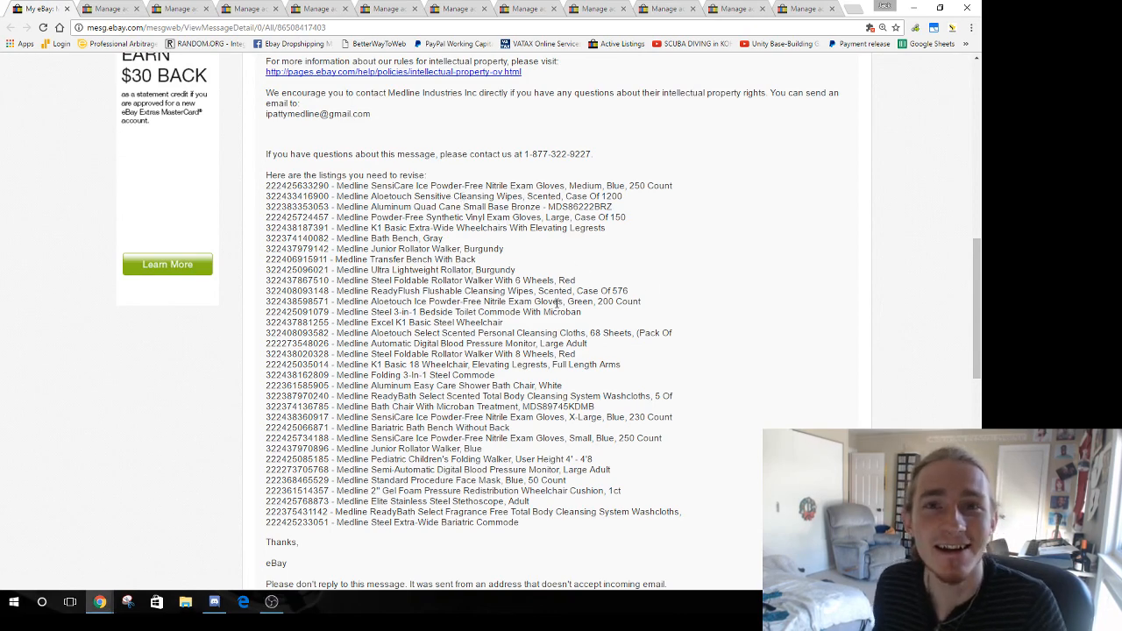
Review the copyright violation notice and its list of Medline listings that need revising
{"action": "scroll", "coordinate": [556, 302], "scroll_direction": "up", "scroll_amount": 7}
{"action": "scroll", "coordinate": [557, 267], "scroll_direction": "down", "scroll_amount": 3}
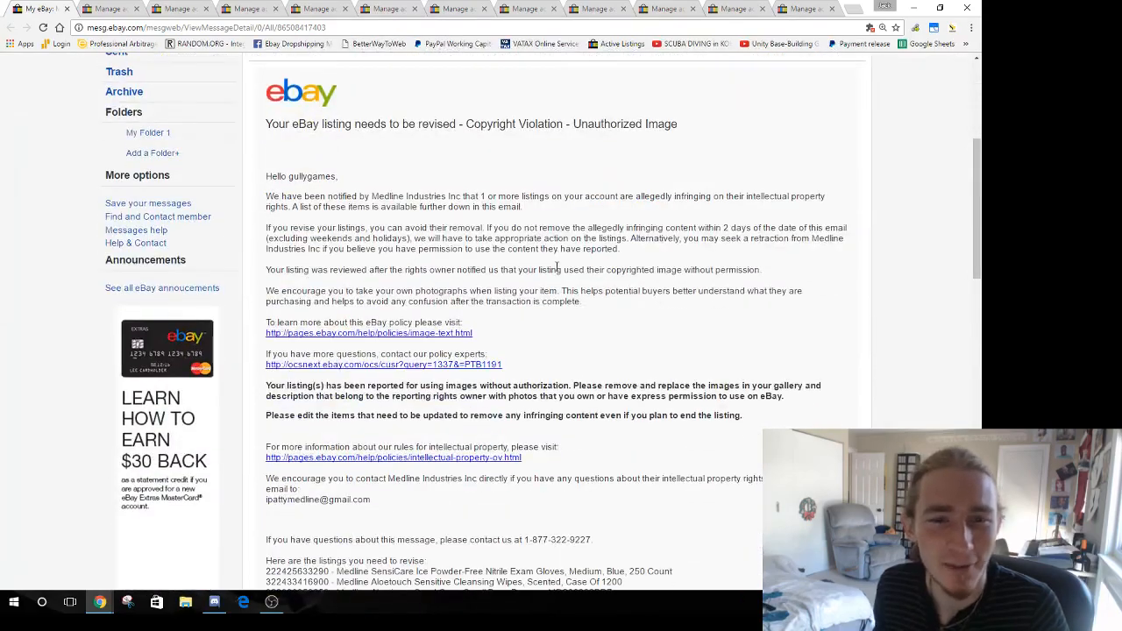
{"action": "scroll", "coordinate": [557, 267], "scroll_direction": "down", "scroll_amount": 5}
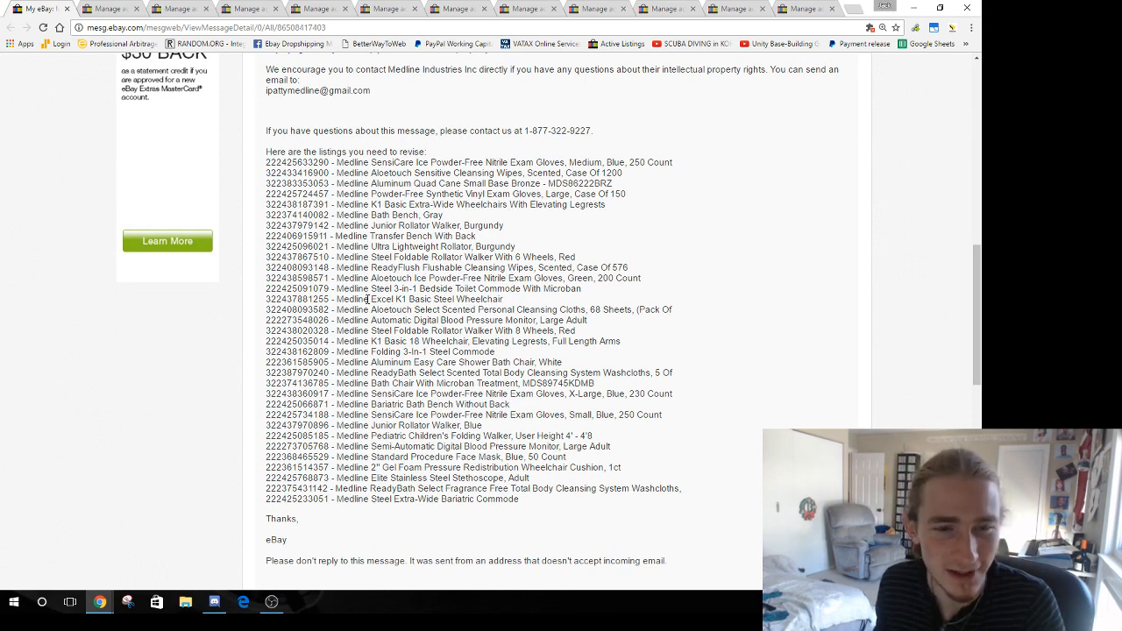
{"action": "double_click", "coordinate": [304, 162]}
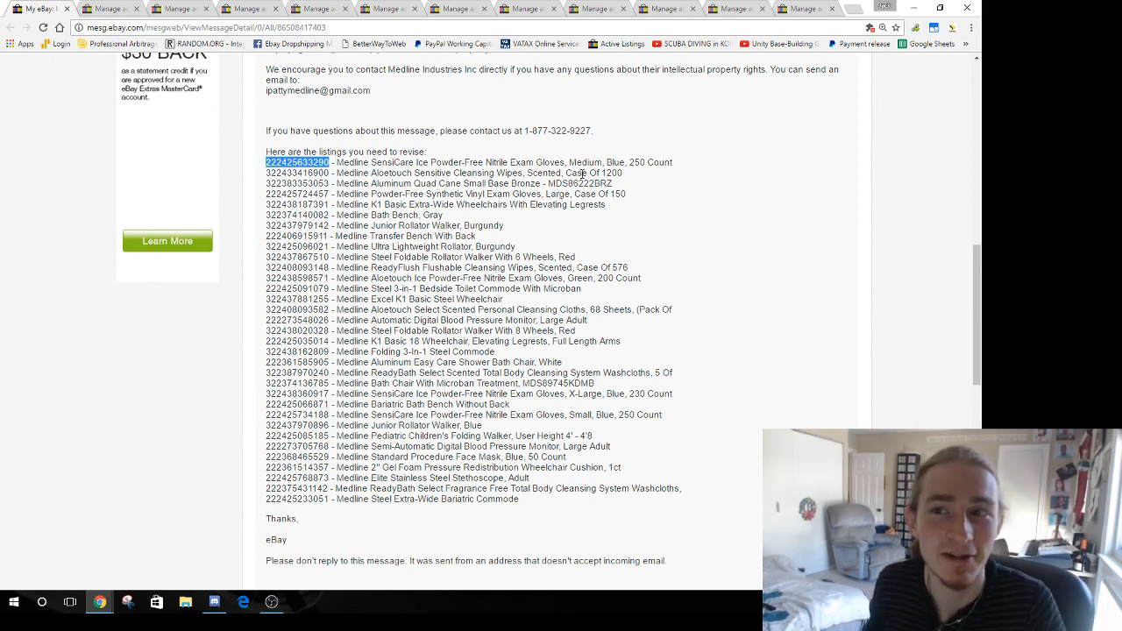
Look through the Manage active listings pages already open in the browser
{"action": "left_click", "coordinate": [99, 10]}
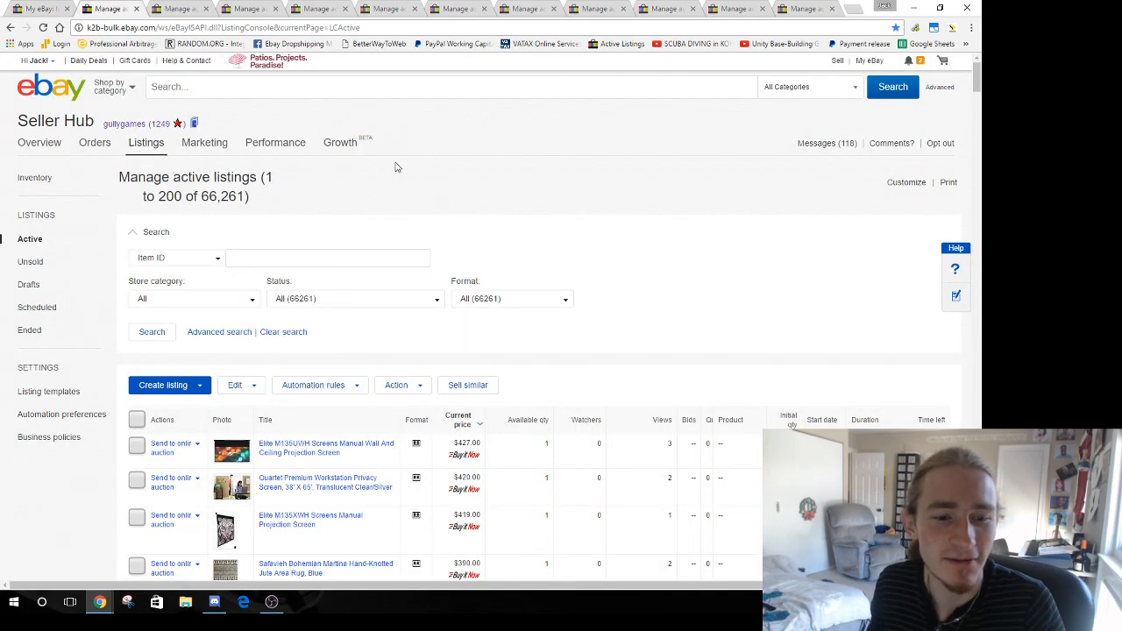
{"action": "key", "text": "ctrl+Tab"}
{"action": "key", "text": "ctrl+Tab"}
{"action": "key", "text": "ctrl+Tab"}
{"action": "key", "text": "ctrl+Tab"}
{"action": "key", "text": "ctrl+Tab"}
{"action": "key", "text": "ctrl+Tab"}
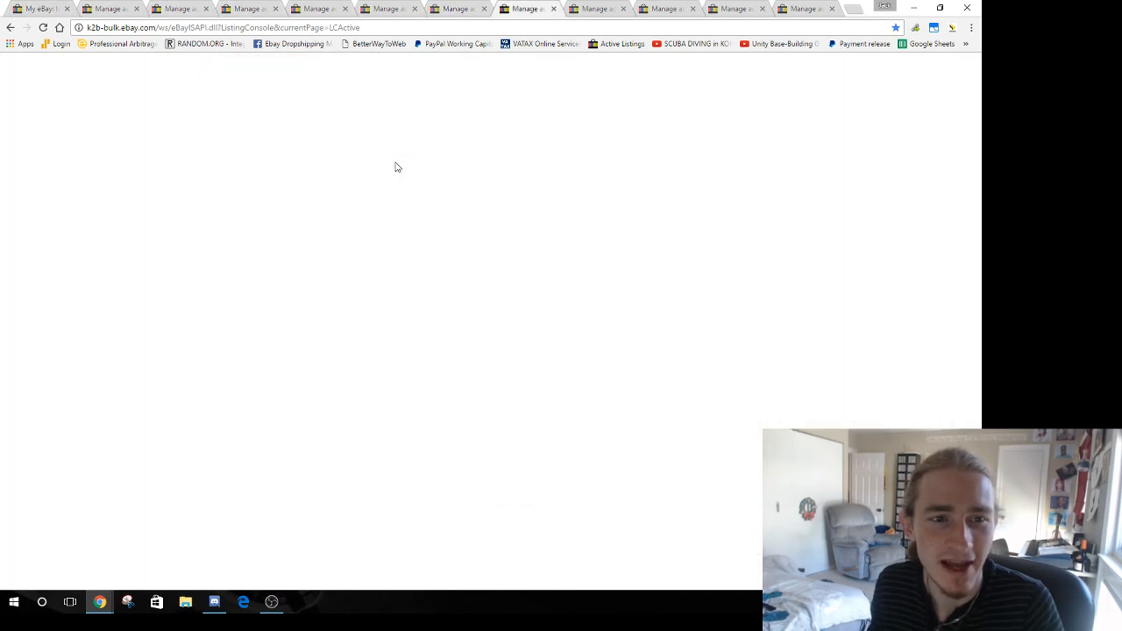
{"action": "key", "text": "ctrl+Tab"}
{"action": "key", "text": "ctrl+Tab"}
{"action": "key", "text": "ctrl+Tab"}
{"action": "key", "text": "ctrl+Tab"}
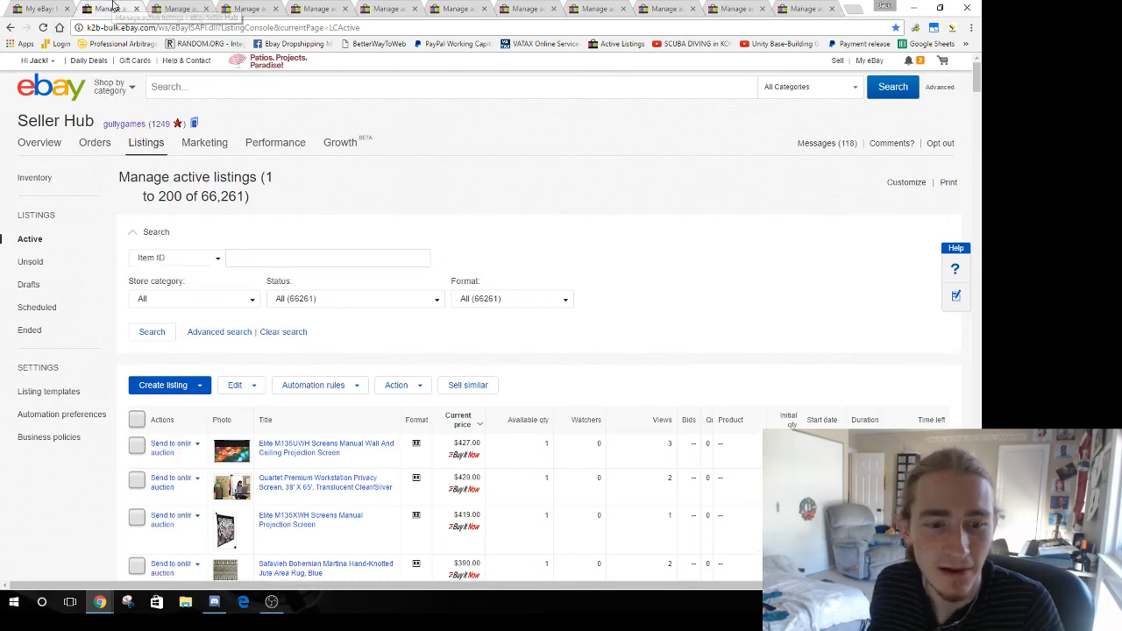
{"action": "left_click", "coordinate": [51, 8]}
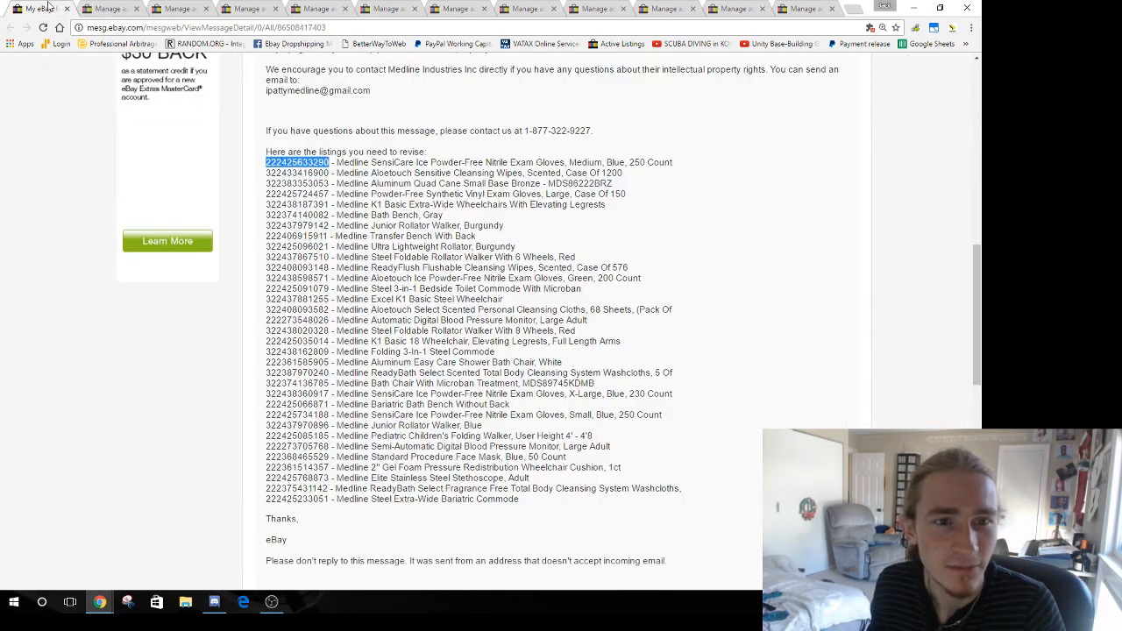
{"action": "double_click", "coordinate": [298, 162]}
{"action": "key", "text": "ctrl+c"}
{"action": "key", "text": "ctrl+Tab"}
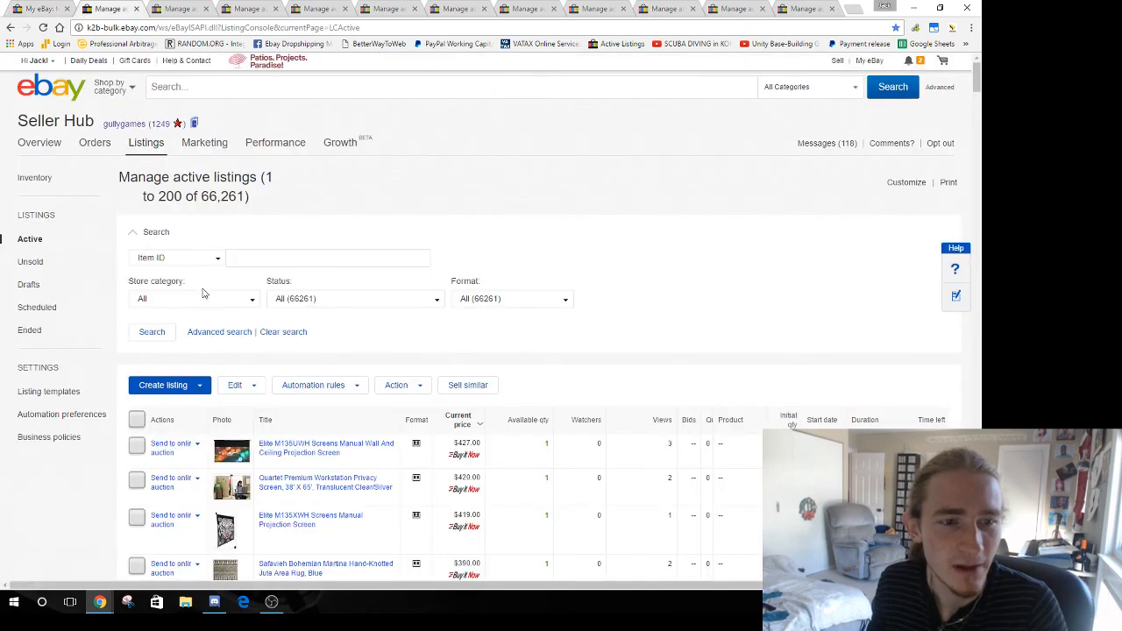
{"action": "left_click", "coordinate": [239, 263]}
{"action": "key", "text": "ctrl+v"}
{"action": "left_click", "coordinate": [151, 332]}
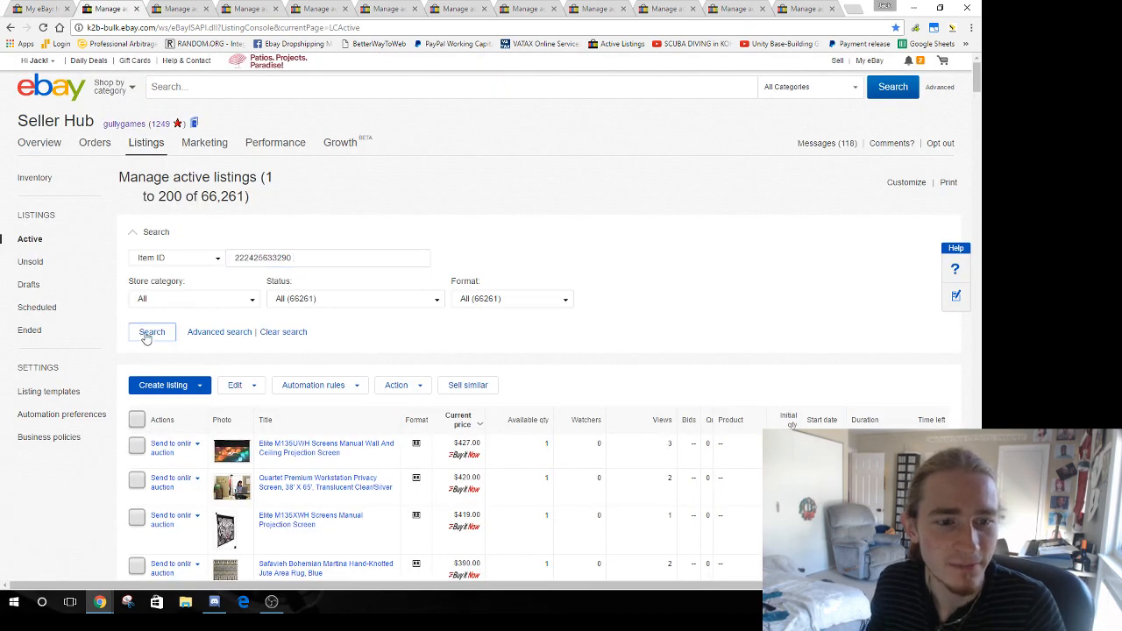
{"action": "left_click", "coordinate": [42, 7]}
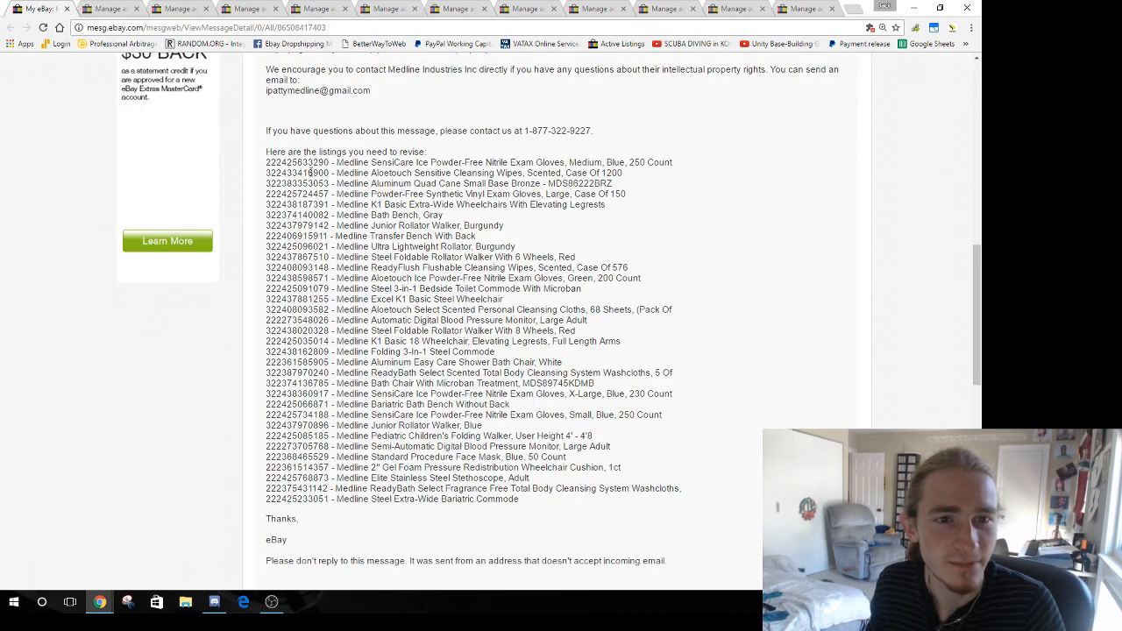
{"action": "double_click", "coordinate": [298, 173]}
{"action": "left_click", "coordinate": [180, 8]}
{"action": "left_click", "coordinate": [216, 258]}
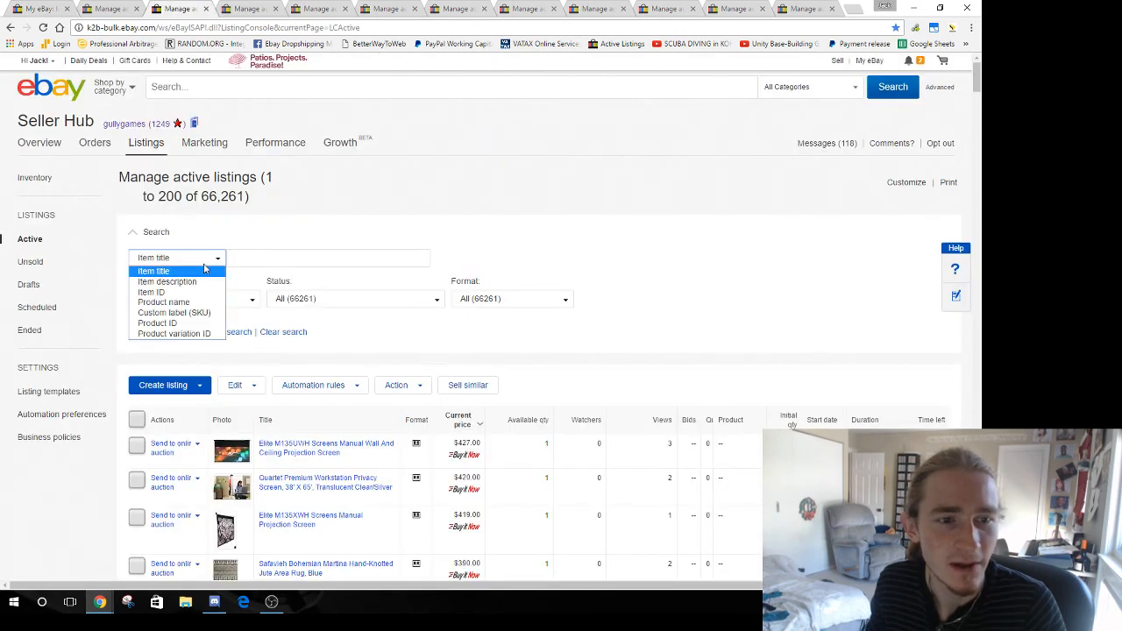
{"action": "left_click", "coordinate": [175, 294]}
{"action": "key", "text": "ctrl+v"}
{"action": "left_click", "coordinate": [151, 332]}
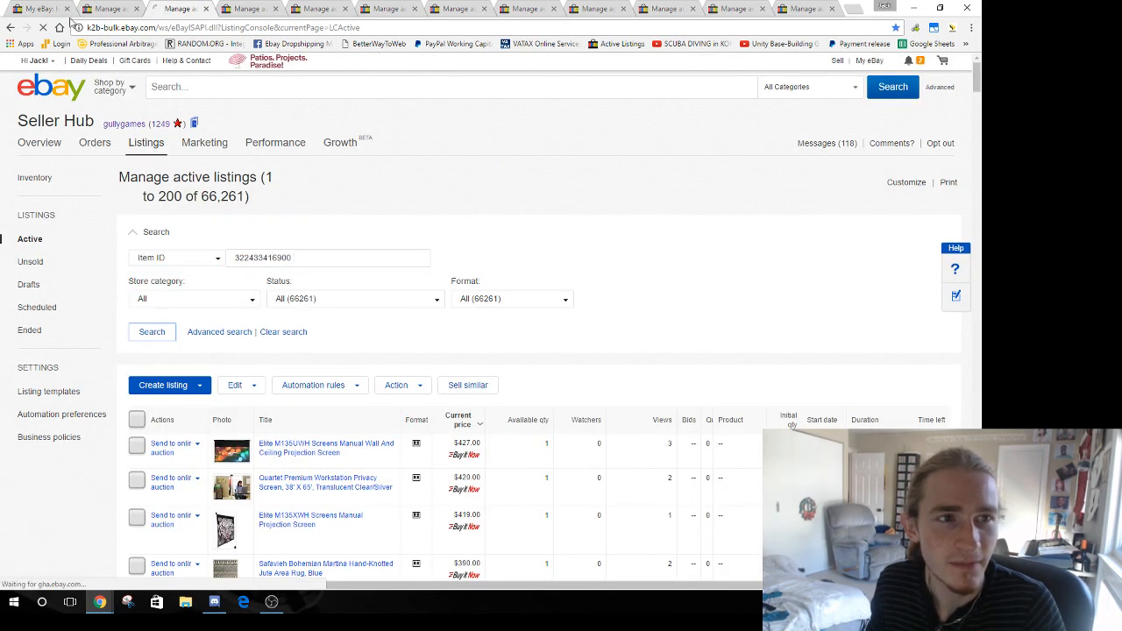
{"action": "left_click", "coordinate": [42, 8]}
{"action": "left_click", "coordinate": [291, 180]}
{"action": "double_click", "coordinate": [293, 183]}
{"action": "left_click", "coordinate": [254, 8]}
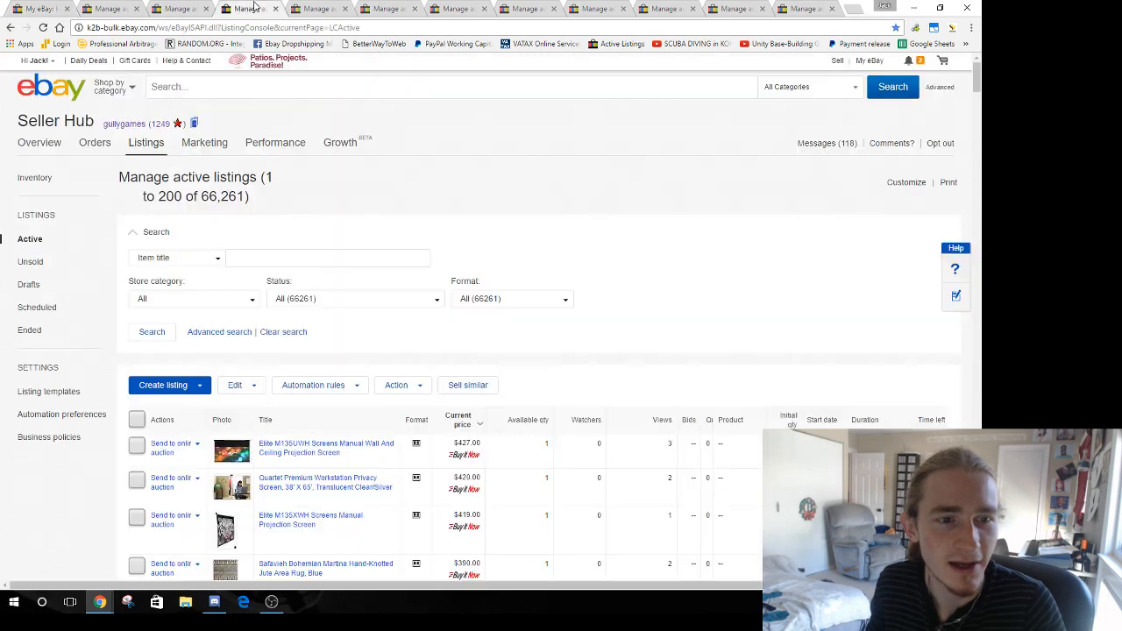
{"action": "left_click", "coordinate": [263, 258]}
{"action": "key", "text": "ctrl+v"}
{"action": "left_click", "coordinate": [217, 258]}
{"action": "left_click", "coordinate": [175, 295]}
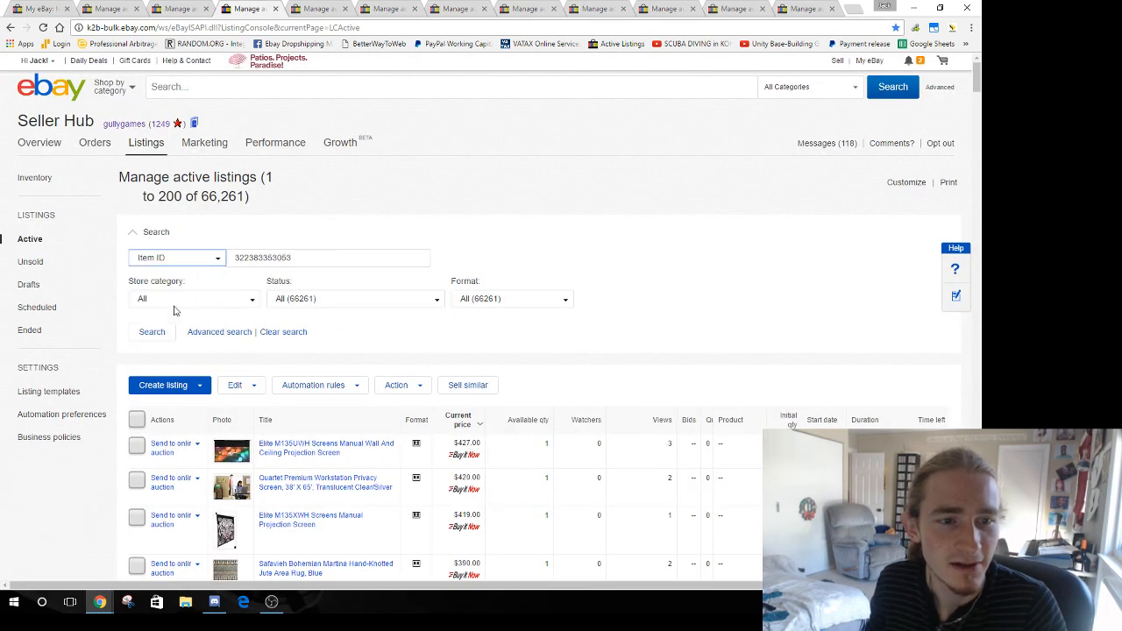
{"action": "left_click", "coordinate": [150, 337]}
{"action": "left_click", "coordinate": [42, 8]}
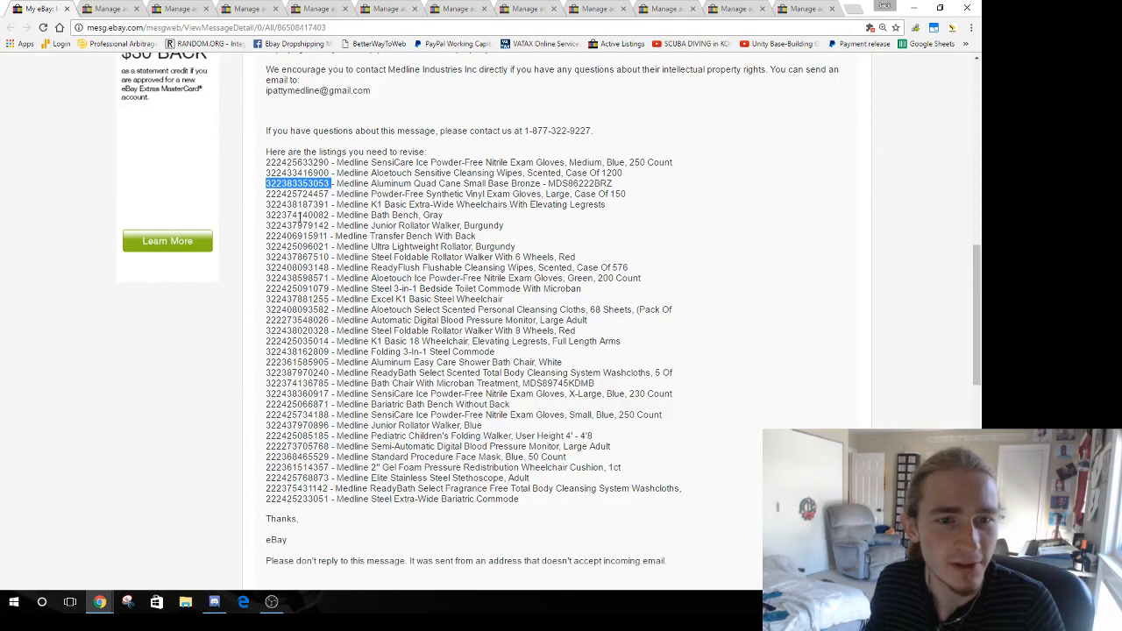
{"action": "left_click", "coordinate": [324, 195]}
{"action": "double_click", "coordinate": [323, 195]}
{"action": "left_click", "coordinate": [316, 7]}
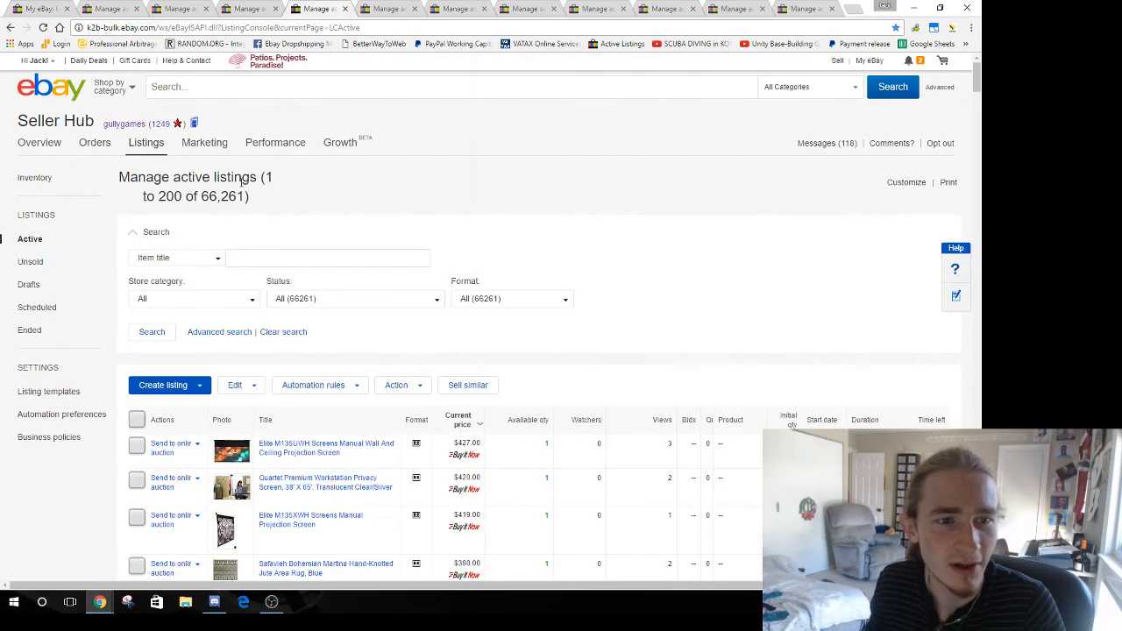
{"action": "left_click", "coordinate": [200, 256]}
{"action": "left_click", "coordinate": [151, 292]}
{"action": "left_click", "coordinate": [246, 258]}
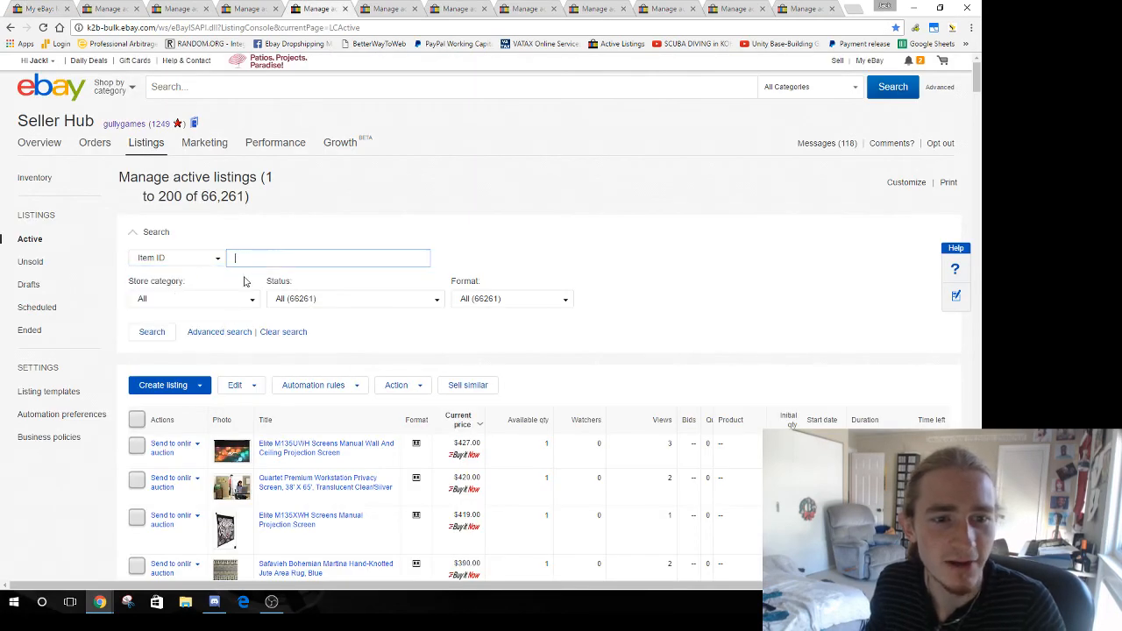
{"action": "key", "text": "ctrl+v"}
{"action": "left_click", "coordinate": [153, 331]}
{"action": "key", "text": "ctrl+1"}
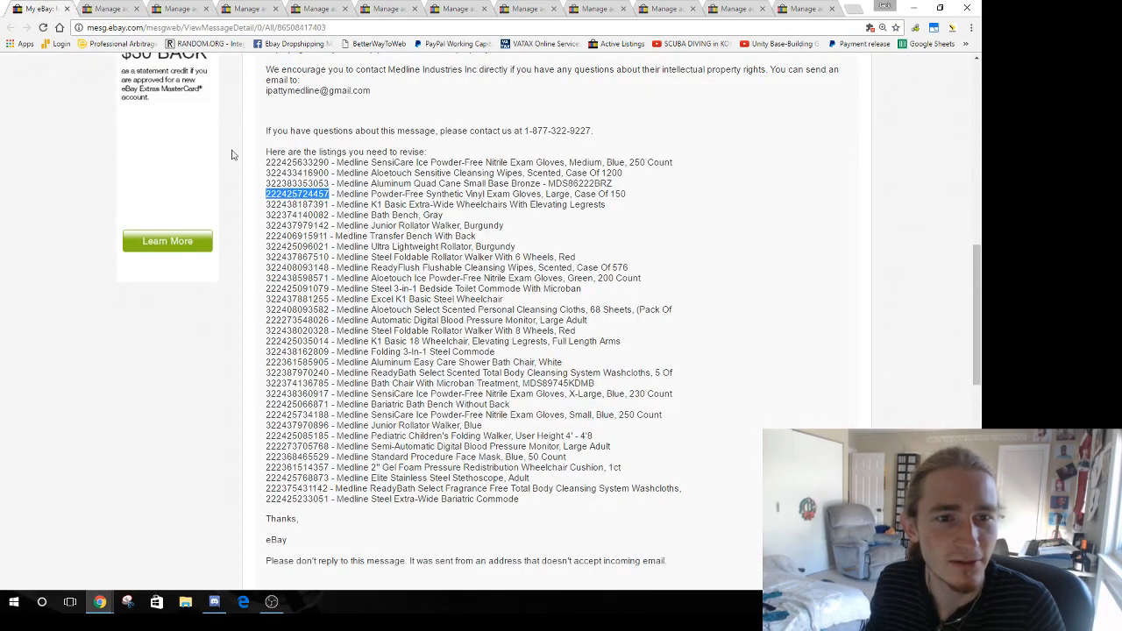
{"action": "double_click", "coordinate": [303, 204]}
{"action": "left_click", "coordinate": [386, 7]}
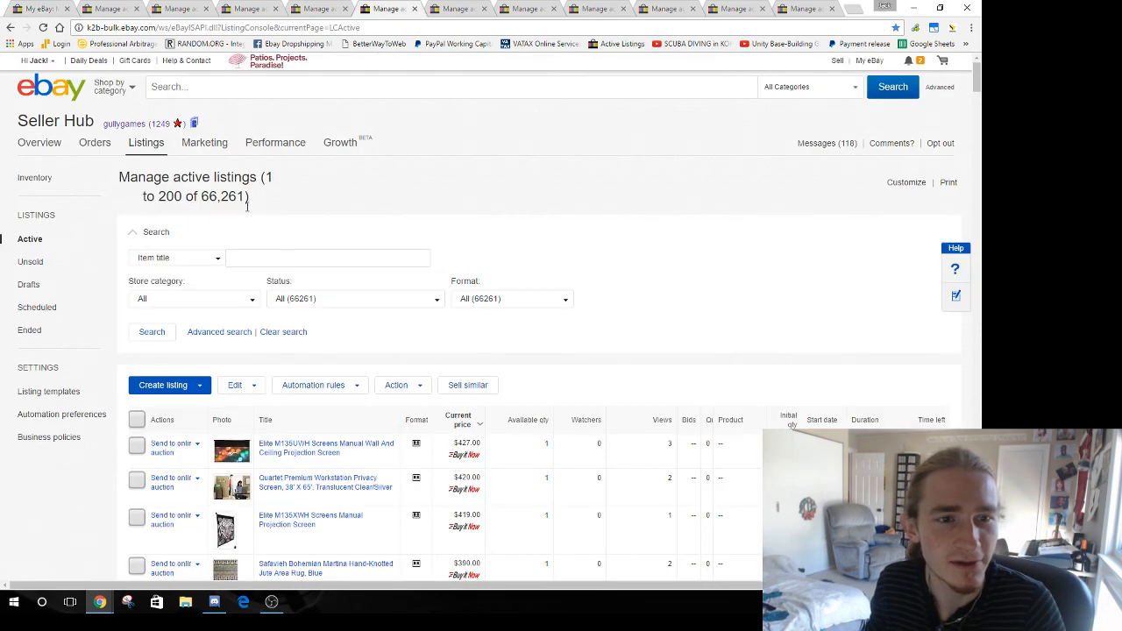
{"action": "left_click", "coordinate": [196, 263]}
{"action": "left_click", "coordinate": [151, 292]}
{"action": "left_click", "coordinate": [263, 257]}
{"action": "key", "text": "ctrl+v"}
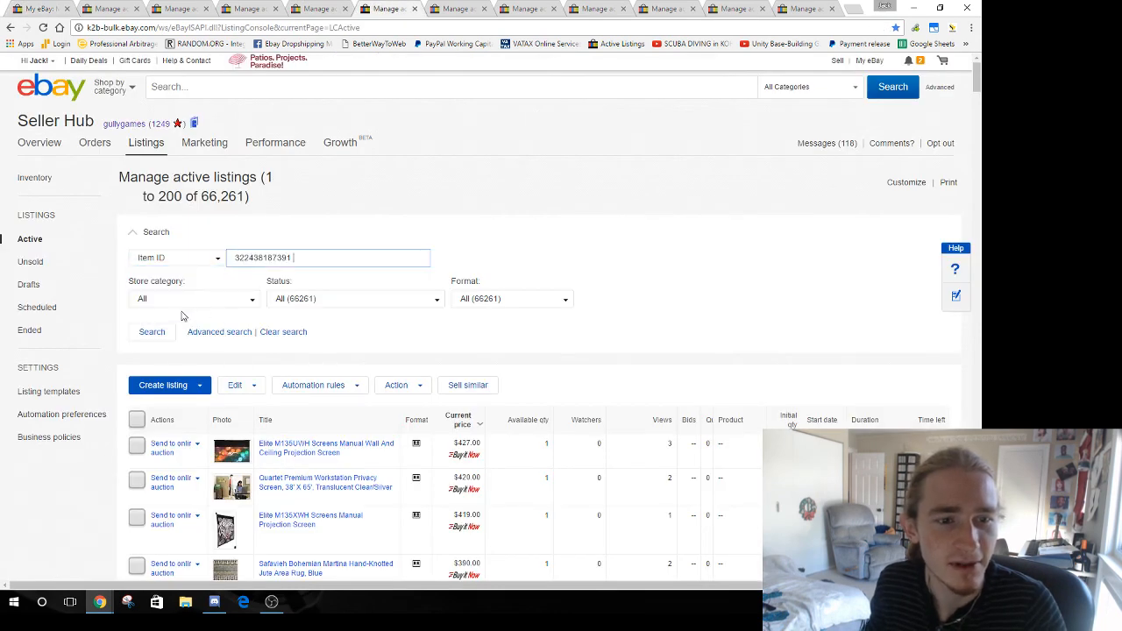
{"action": "left_click", "coordinate": [150, 335]}
{"action": "key", "text": "ctrl+1"}
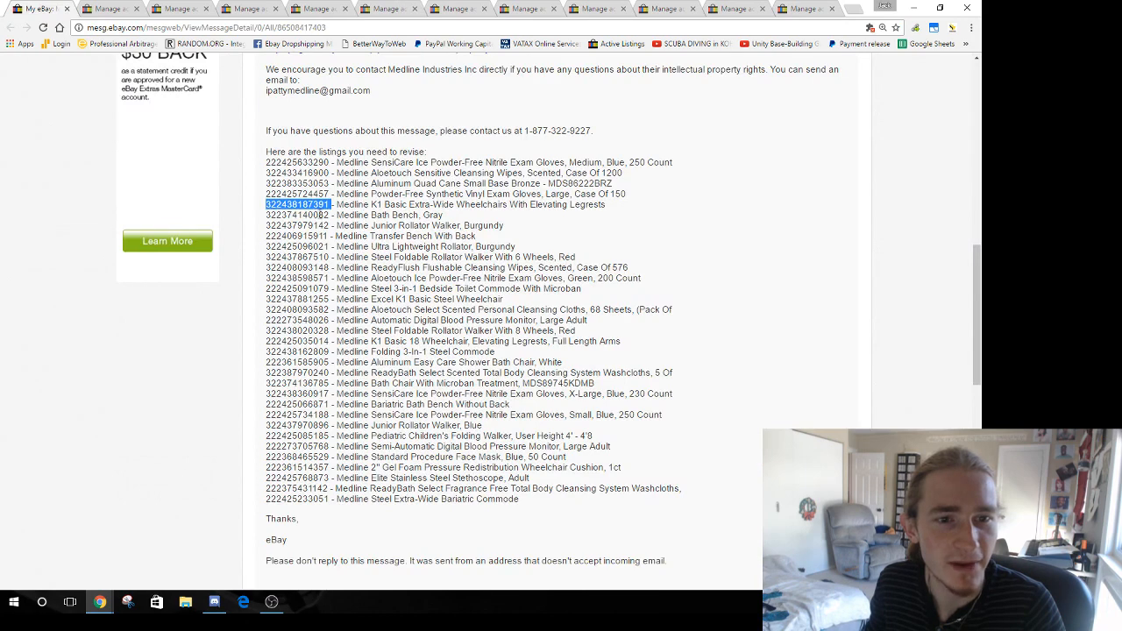
{"action": "double_click", "coordinate": [316, 214]}
{"action": "left_click", "coordinate": [448, 8]}
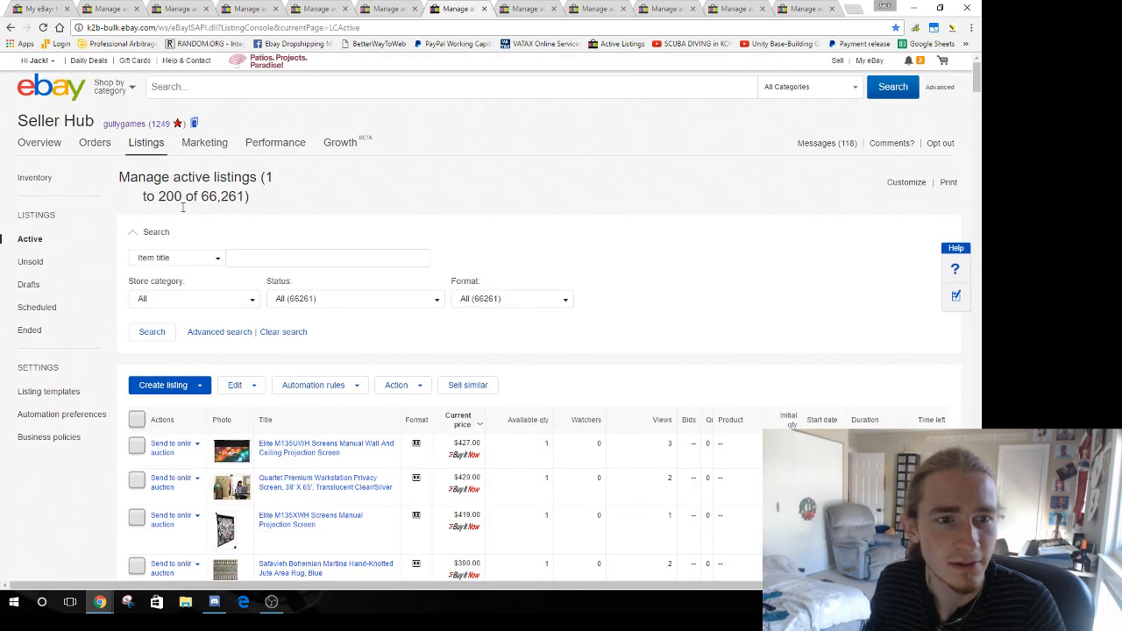
{"action": "left_click", "coordinate": [195, 261]}
{"action": "left_click", "coordinate": [150, 292]}
{"action": "left_click", "coordinate": [252, 257]}
{"action": "key", "text": "ctrl+v"}
{"action": "left_click", "coordinate": [151, 331]}
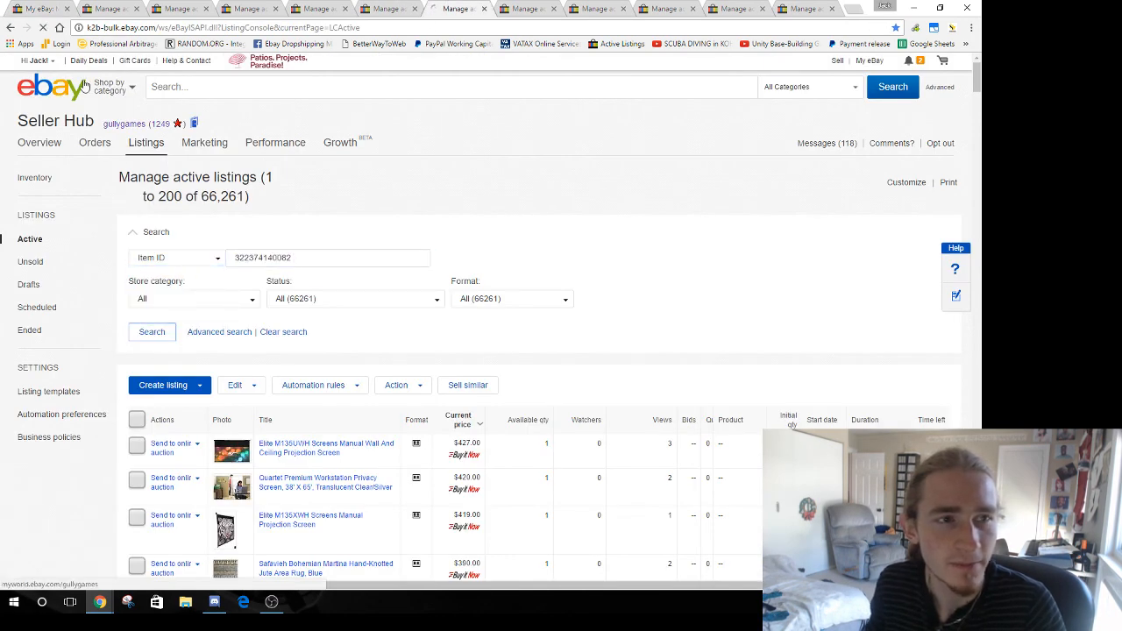
{"action": "key", "text": "ctrl+1"}
{"action": "double_click", "coordinate": [298, 226]}
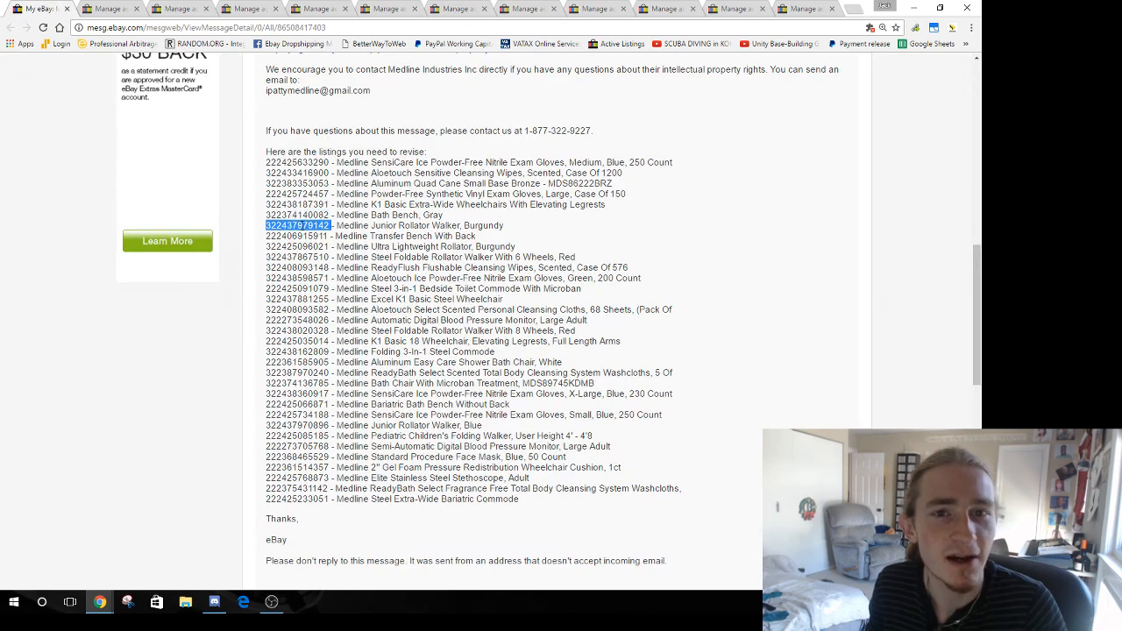
{"action": "left_click", "coordinate": [480, 6]}
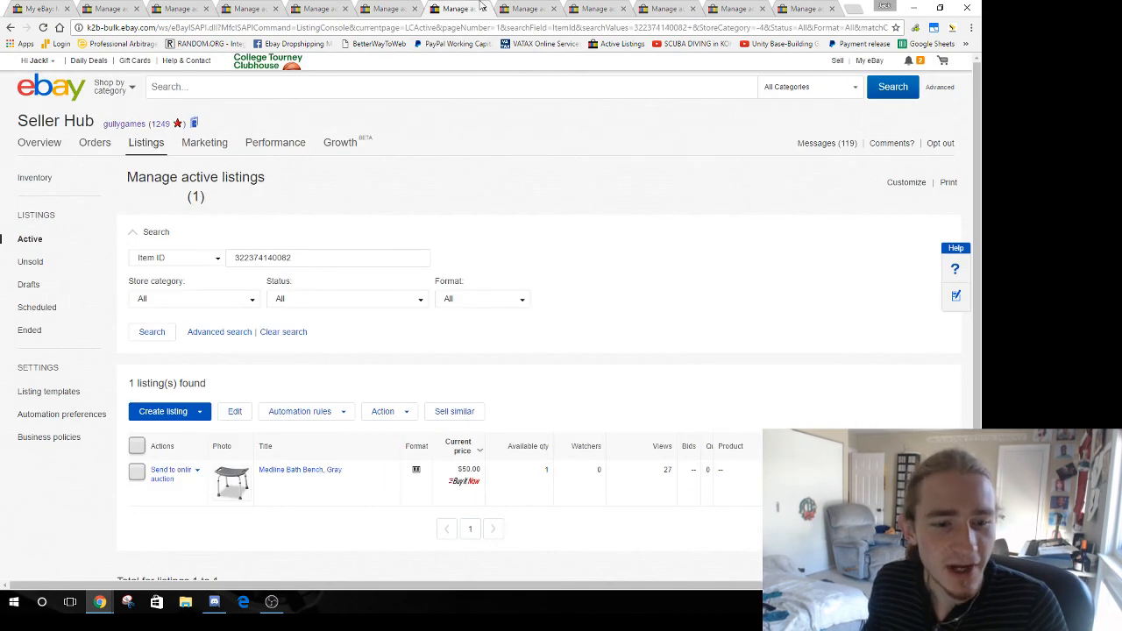
{"action": "left_click", "coordinate": [526, 8]}
{"action": "left_click", "coordinate": [238, 253]}
{"action": "key", "text": "ctrl+v"}
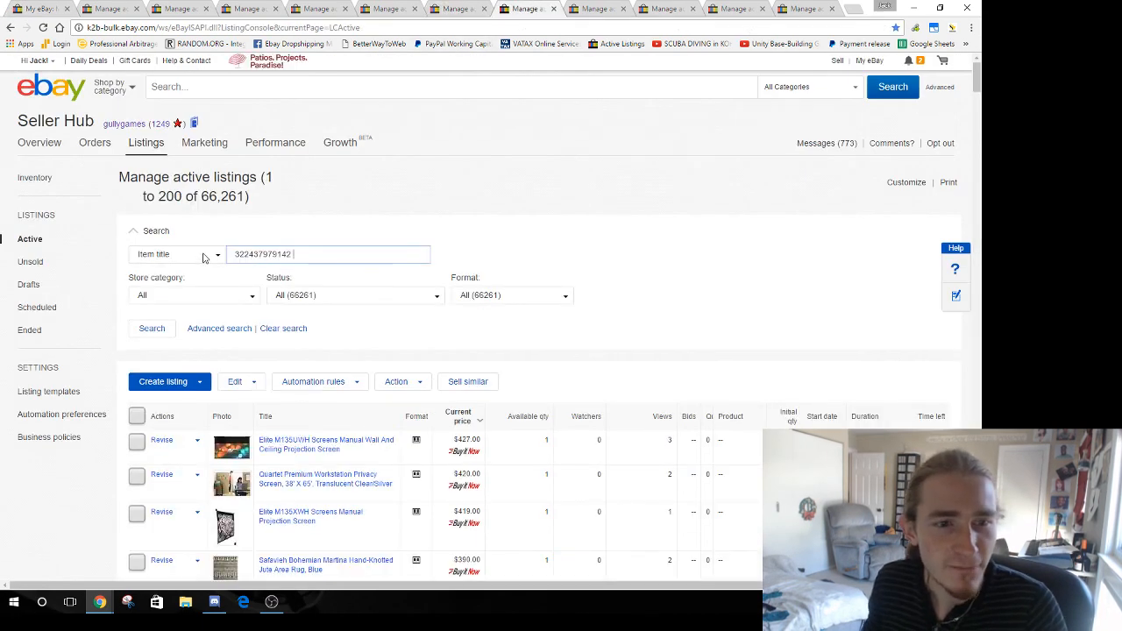
{"action": "left_click", "coordinate": [202, 254]}
{"action": "left_click", "coordinate": [170, 293]}
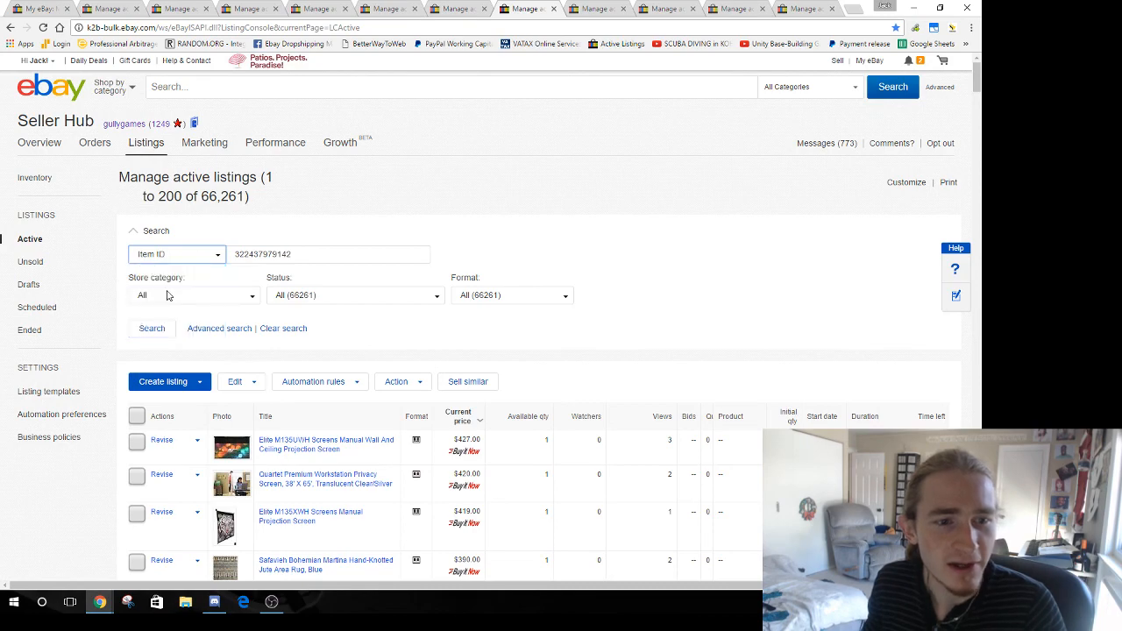
{"action": "left_click", "coordinate": [149, 333]}
{"action": "left_click", "coordinate": [48, 8]}
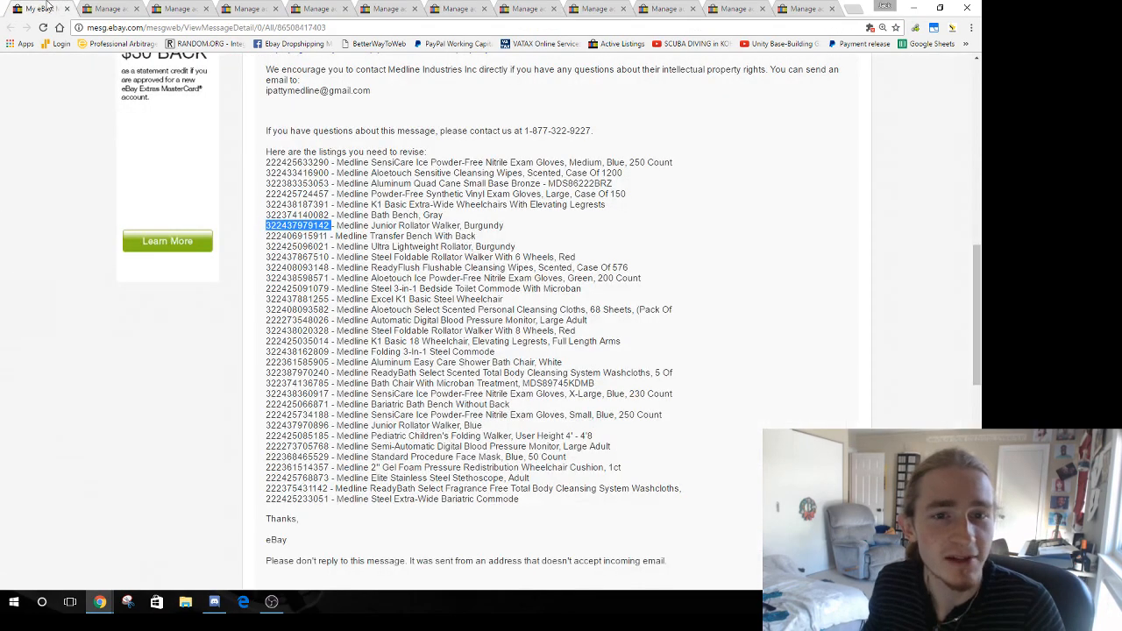
{"action": "double_click", "coordinate": [298, 235]}
{"action": "key", "text": "ctrl+c"}
{"action": "left_click", "coordinate": [520, 8]}
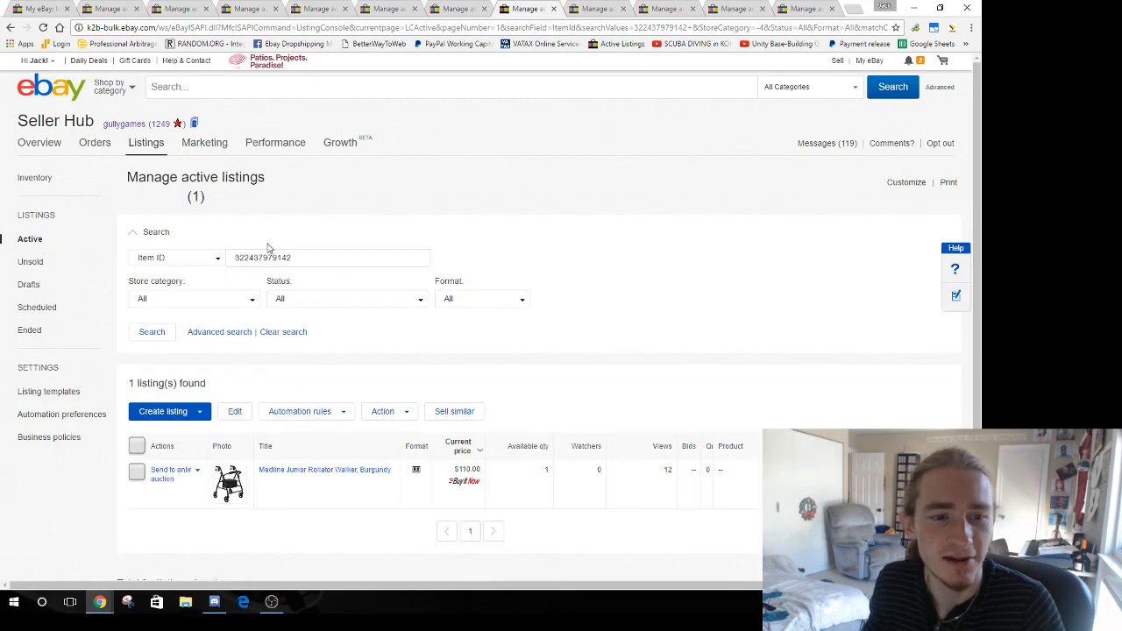
{"action": "left_click", "coordinate": [592, 9]}
{"action": "left_click", "coordinate": [217, 262]}
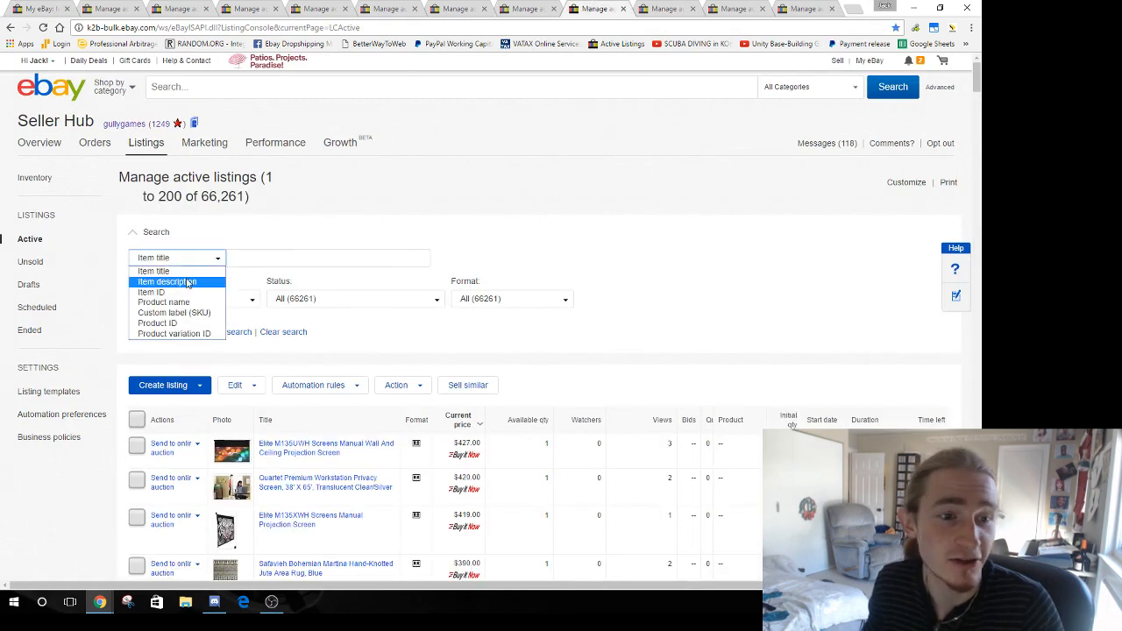
{"action": "left_click", "coordinate": [158, 280]}
{"action": "key", "text": "ctrl+v"}
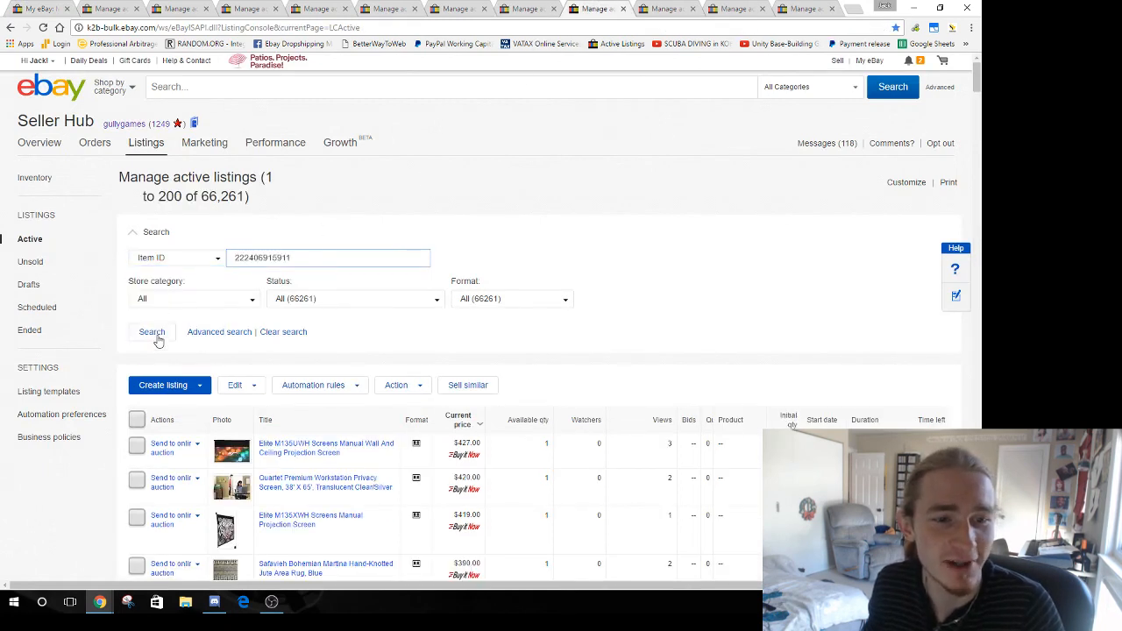
{"action": "left_click", "coordinate": [152, 333]}
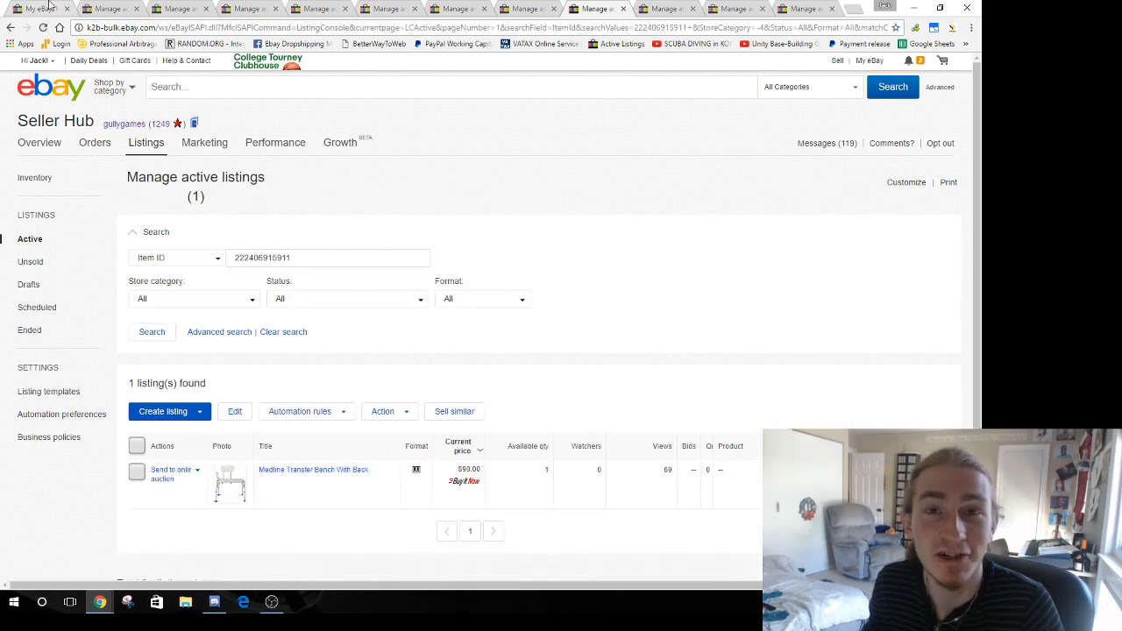
{"action": "key", "text": "ctrl+1"}
{"action": "double_click", "coordinate": [326, 248]}
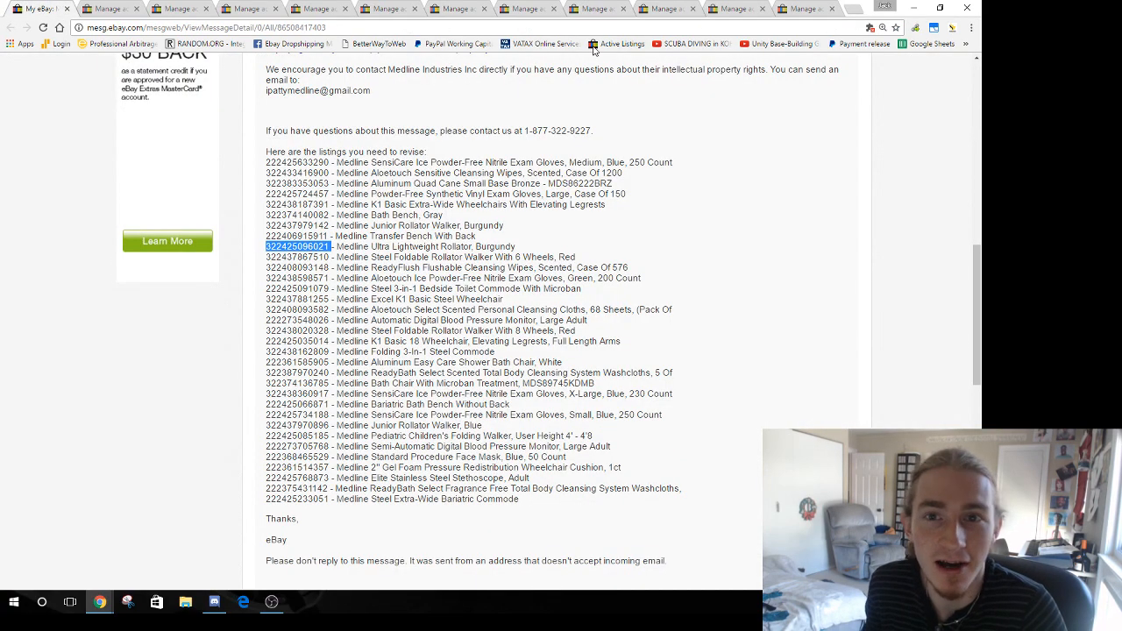
{"action": "left_click", "coordinate": [604, 11]}
{"action": "left_click", "coordinate": [656, 8]}
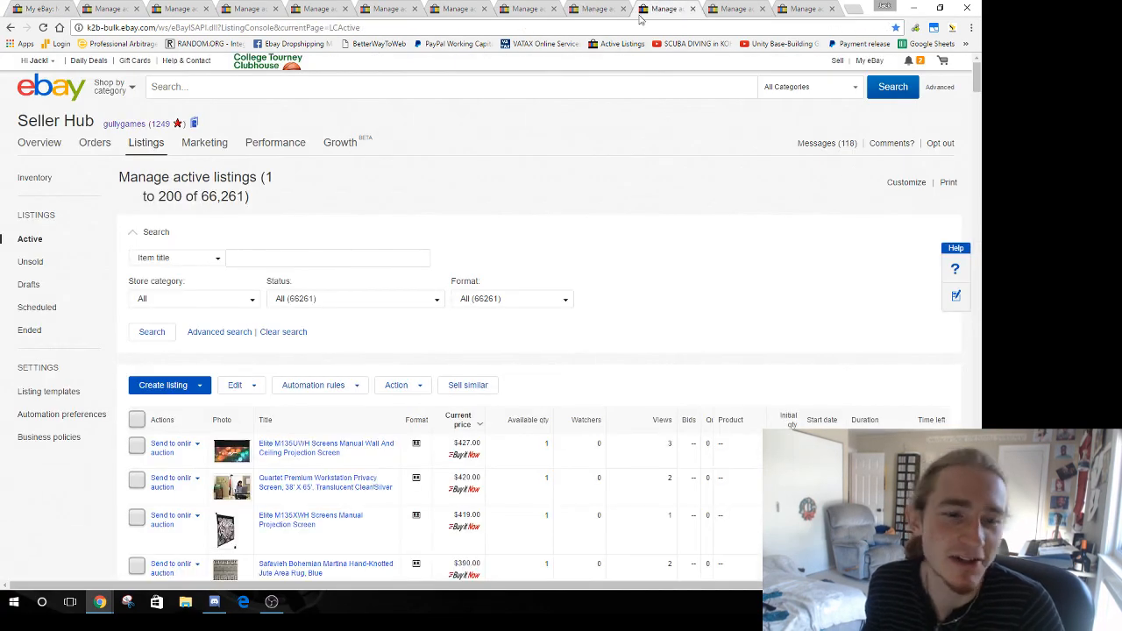
{"action": "left_click", "coordinate": [191, 263]}
{"action": "left_click", "coordinate": [150, 276]}
{"action": "key", "text": "ctrl+v"}
{"action": "left_click", "coordinate": [149, 338]}
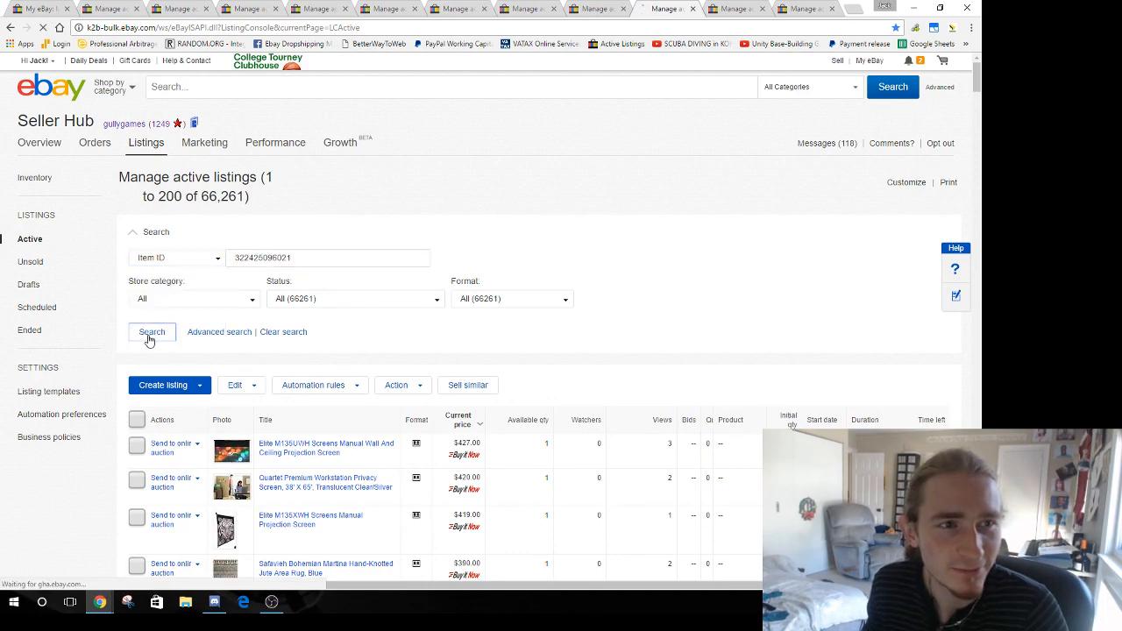
{"action": "key", "text": "ctrl+1"}
{"action": "double_click", "coordinate": [298, 256]}
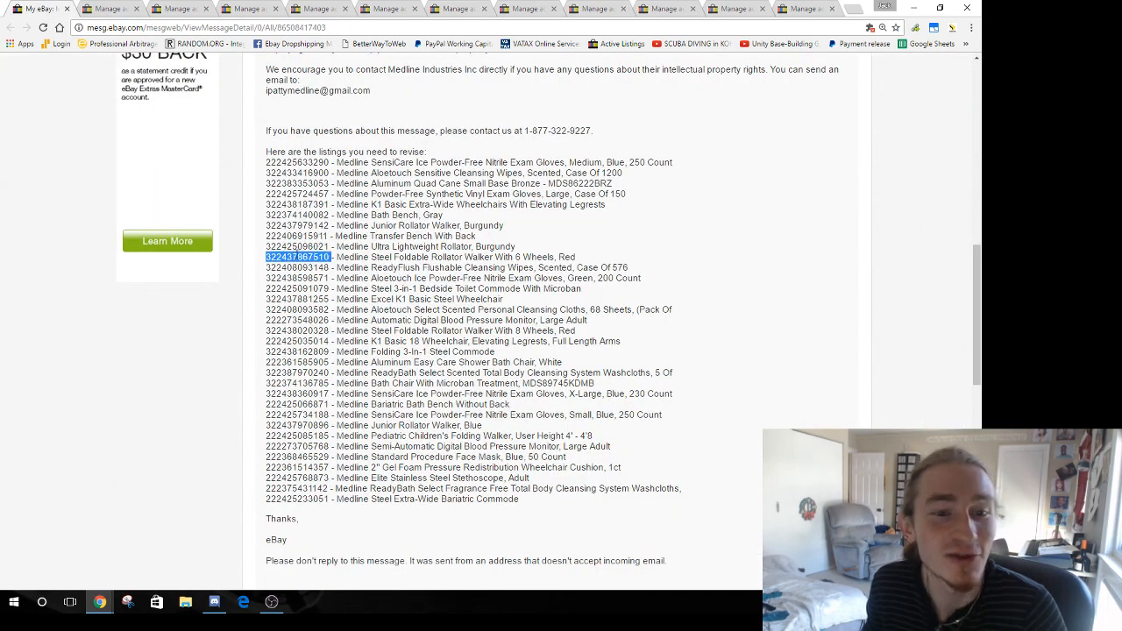
{"action": "left_click", "coordinate": [669, 9]}
{"action": "left_click", "coordinate": [742, 8]}
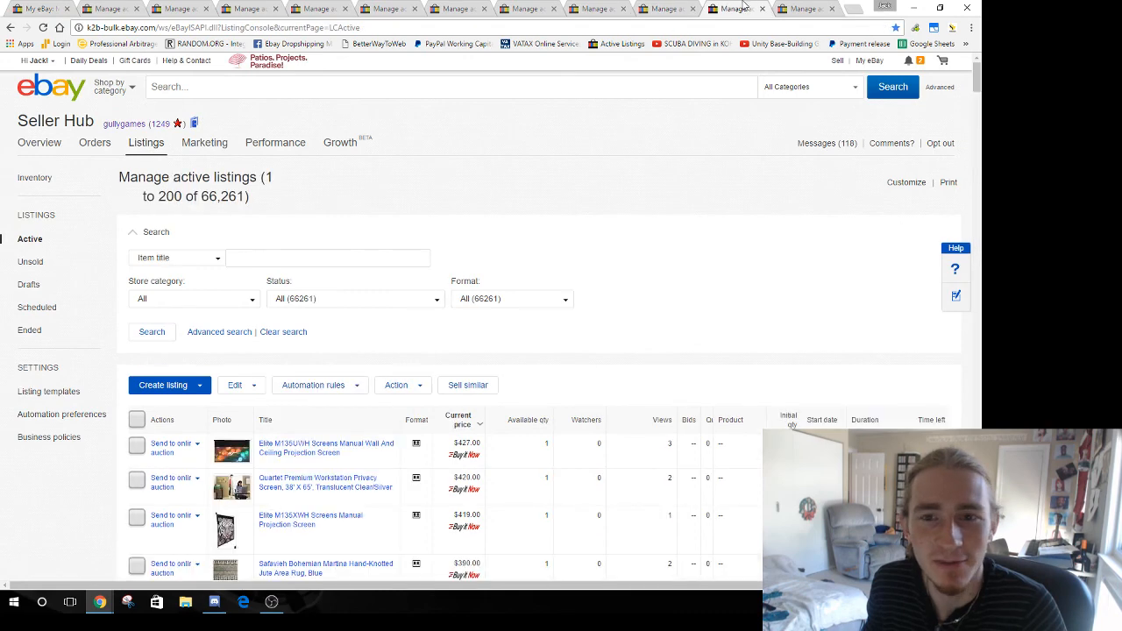
{"action": "left_click", "coordinate": [222, 260]}
{"action": "left_click", "coordinate": [188, 292]}
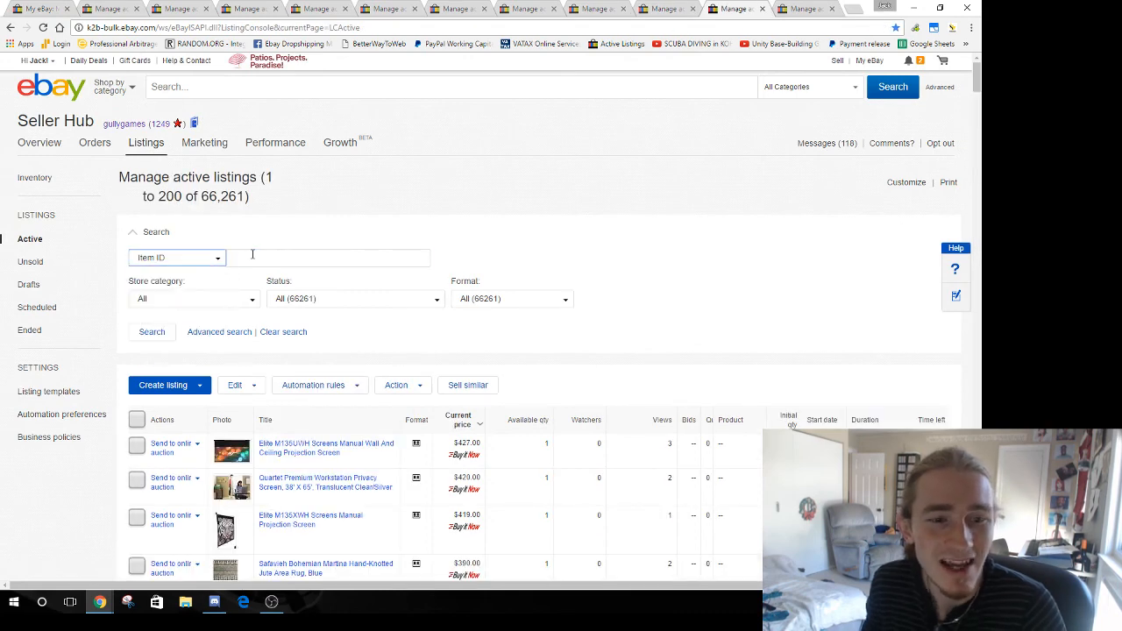
{"action": "left_click", "coordinate": [253, 257]}
{"action": "key", "text": "ctrl+v"}
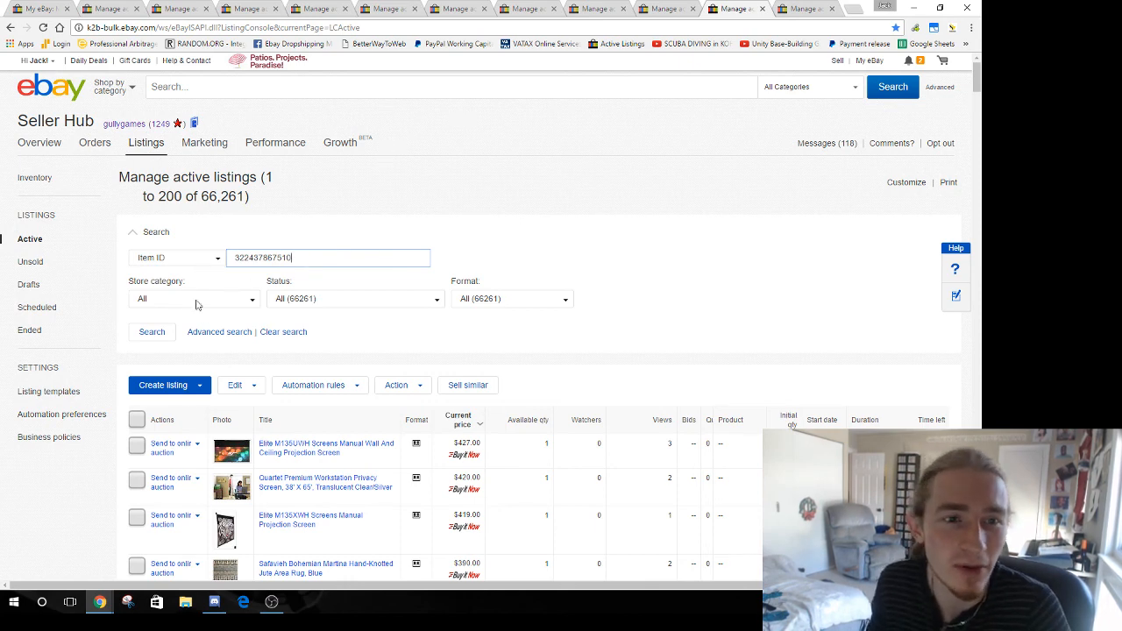
{"action": "left_click", "coordinate": [154, 340]}
{"action": "left_click", "coordinate": [804, 8]}
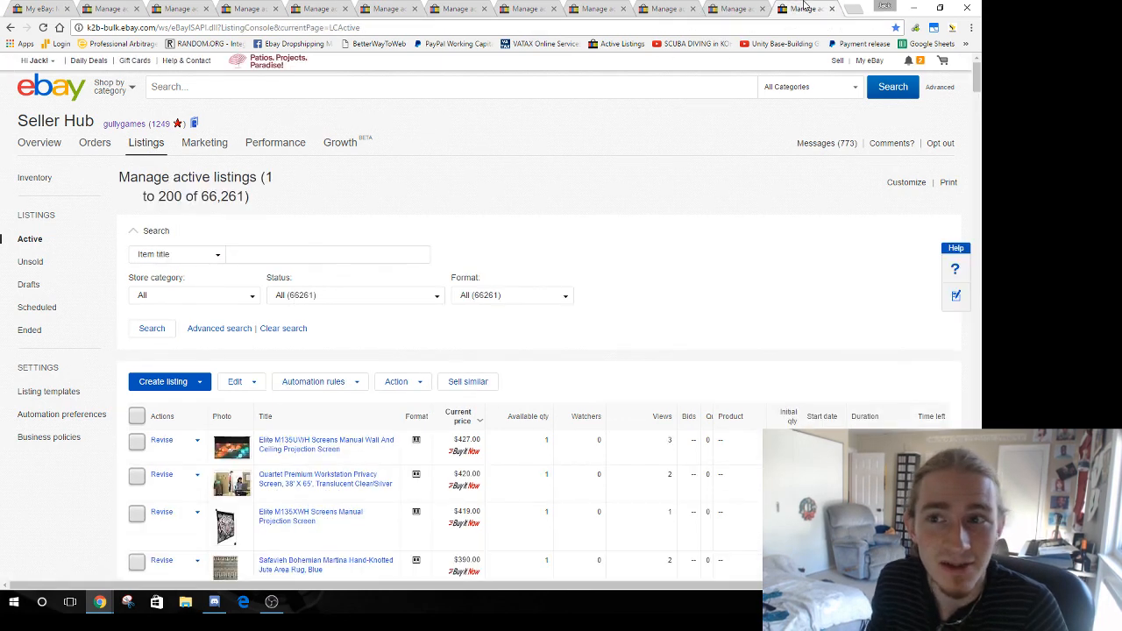
{"action": "left_click", "coordinate": [100, 8]}
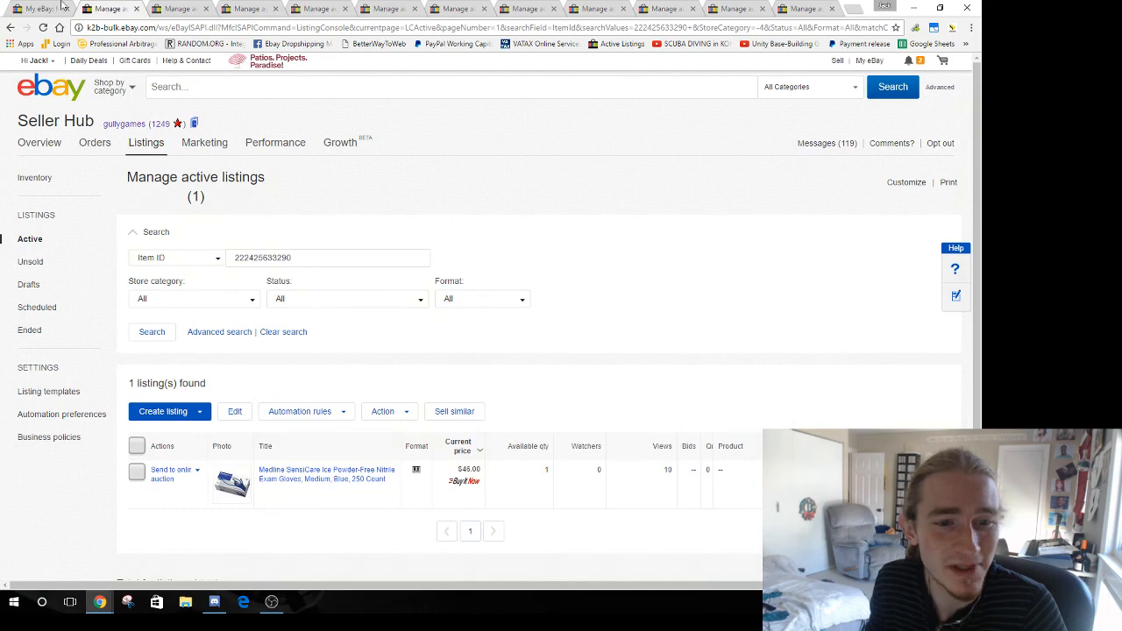
{"action": "left_click", "coordinate": [33, 8]}
{"action": "double_click", "coordinate": [309, 267]}
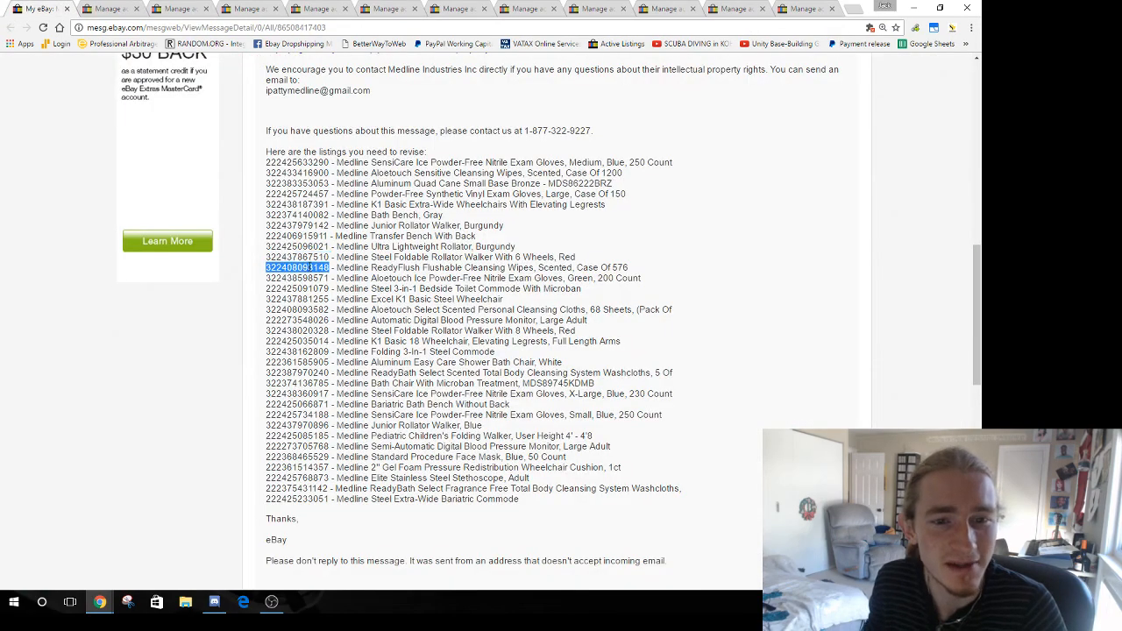
{"action": "left_click", "coordinate": [808, 8]}
{"action": "left_click", "coordinate": [197, 255]}
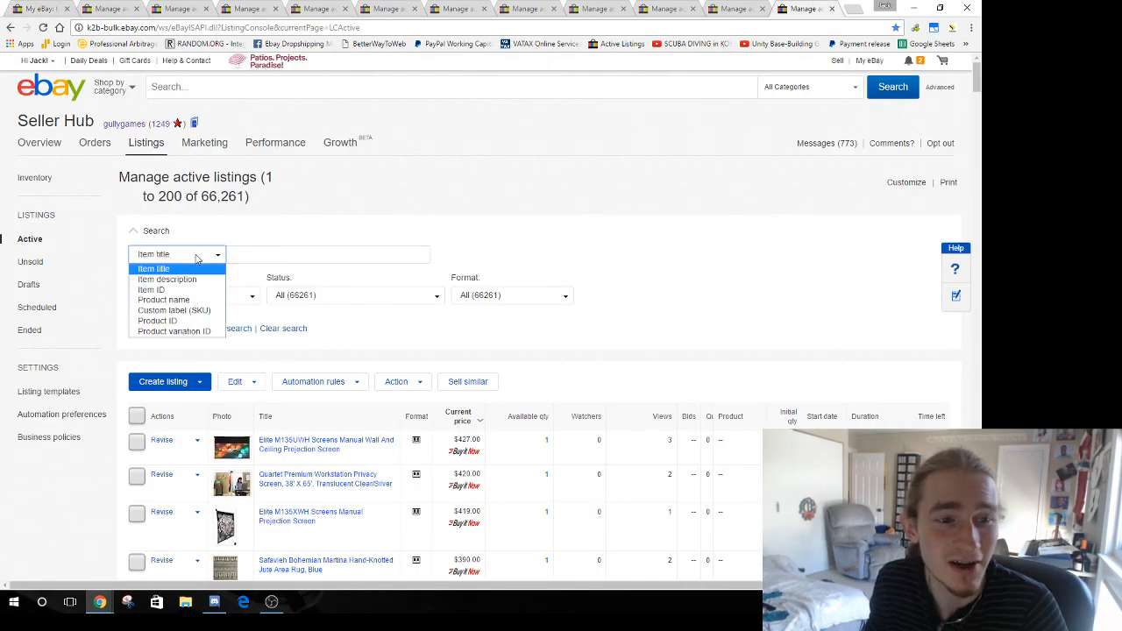
{"action": "left_click", "coordinate": [151, 289]}
{"action": "left_click", "coordinate": [241, 255]}
{"action": "key", "text": "ctrl+v"}
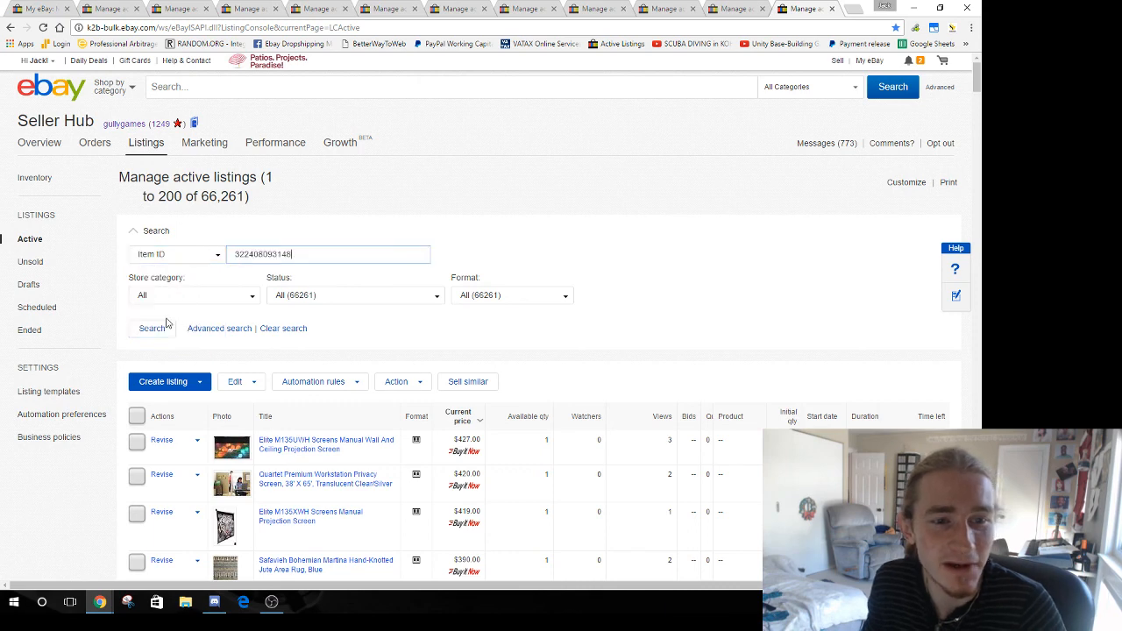
{"action": "left_click", "coordinate": [153, 329]}
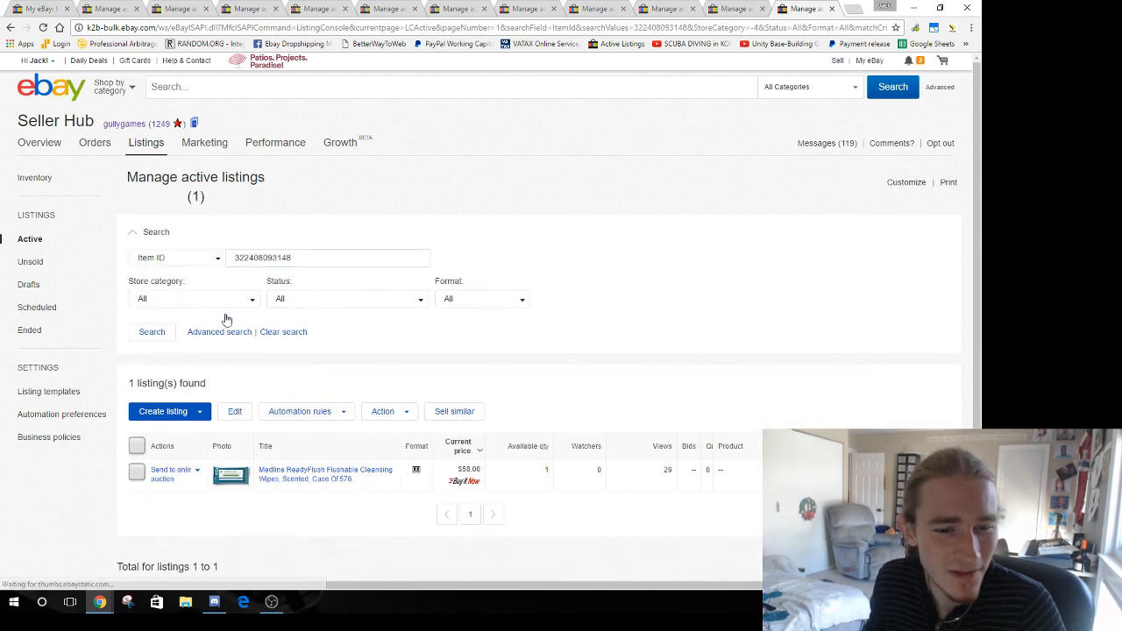
{"action": "left_click", "coordinate": [104, 9]}
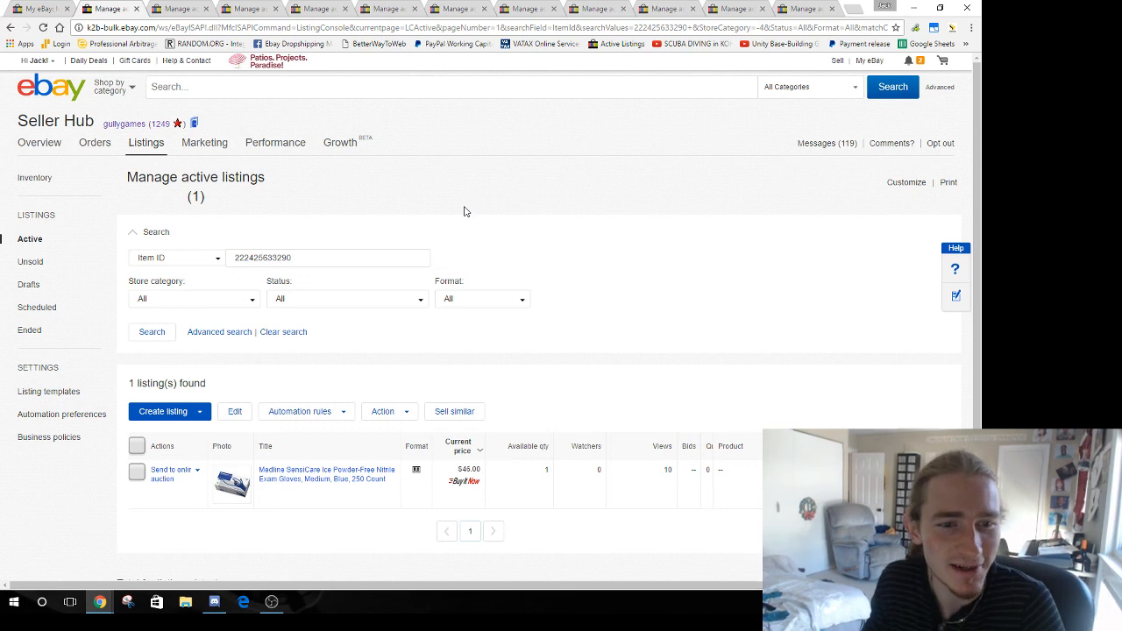
{"action": "scroll", "coordinate": [473, 223], "scroll_direction": "down", "scroll_amount": 2}
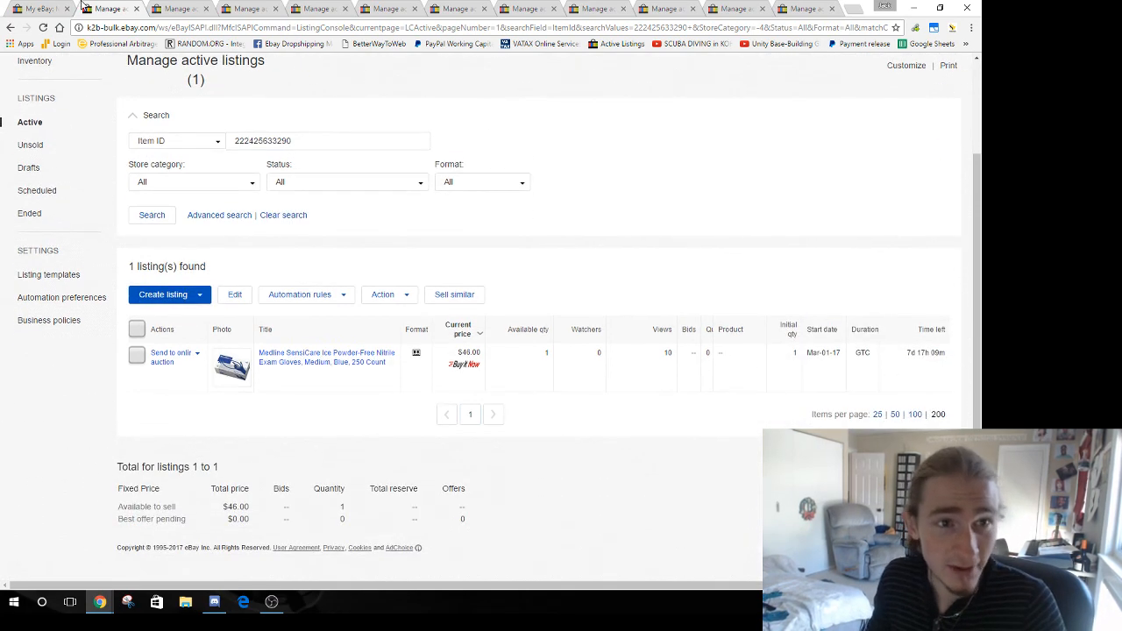
{"action": "right_click", "coordinate": [287, 354]}
{"action": "key", "text": "Escape"}
{"action": "left_click", "coordinate": [317, 361]}
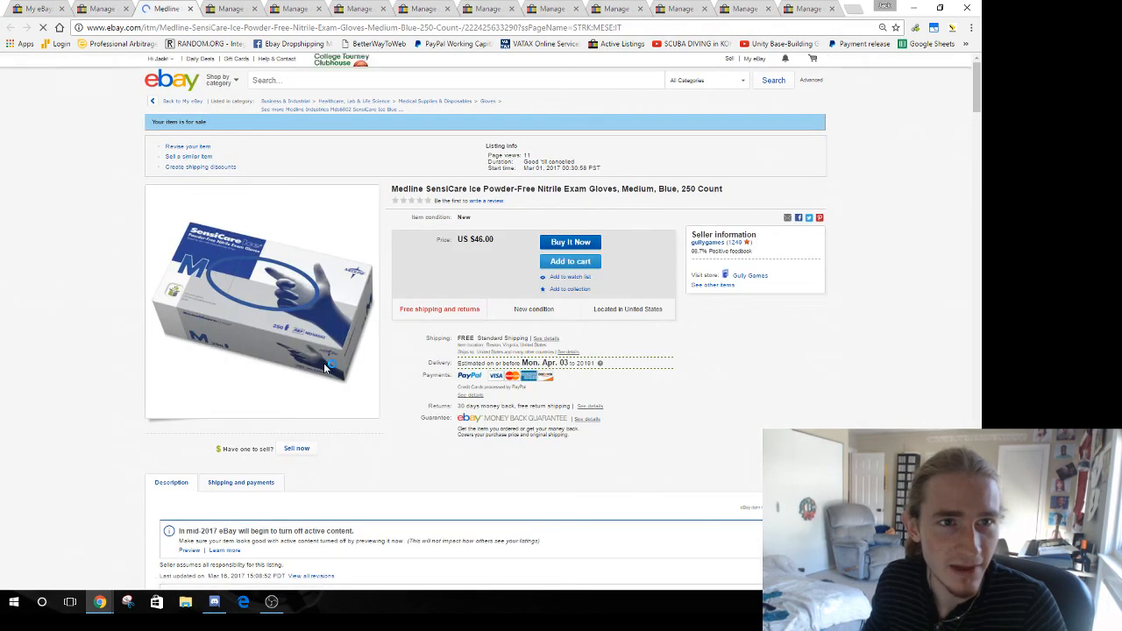
Open the item pages of the Aloetouch Sensitive Cleansing Wipes and the Aluminum Quad Cane from their search results in new tabs
{"action": "key", "text": "ctrl+Tab"}
{"action": "right_click", "coordinate": [295, 471]}
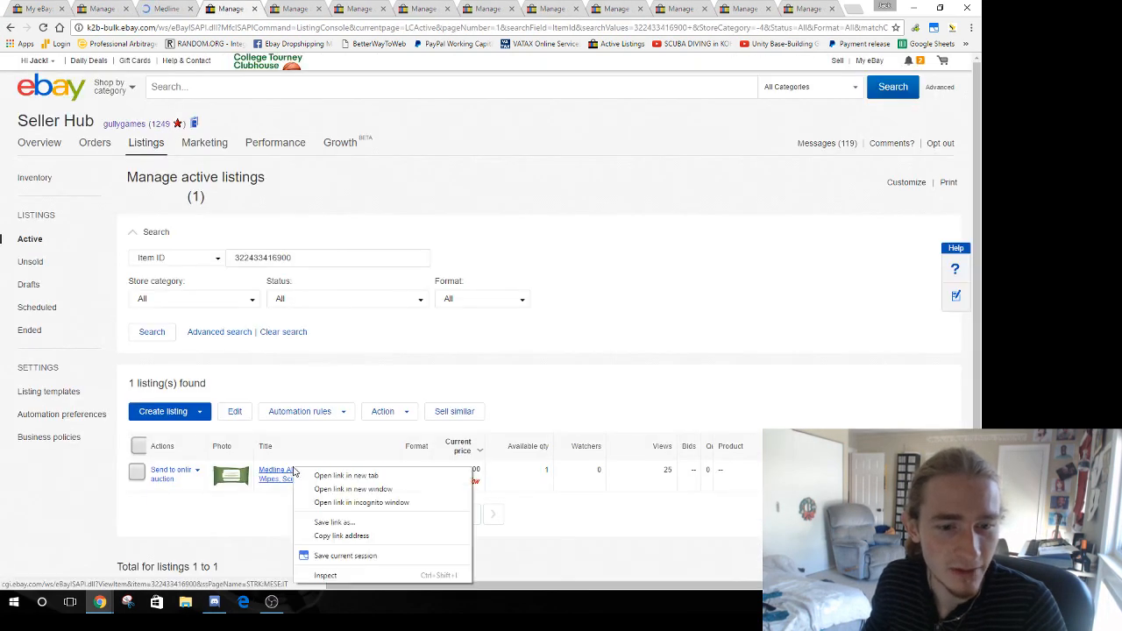
{"action": "left_click", "coordinate": [326, 475]}
{"action": "key", "text": "ctrl+Tab"}
{"action": "key", "text": "ctrl+Tab"}
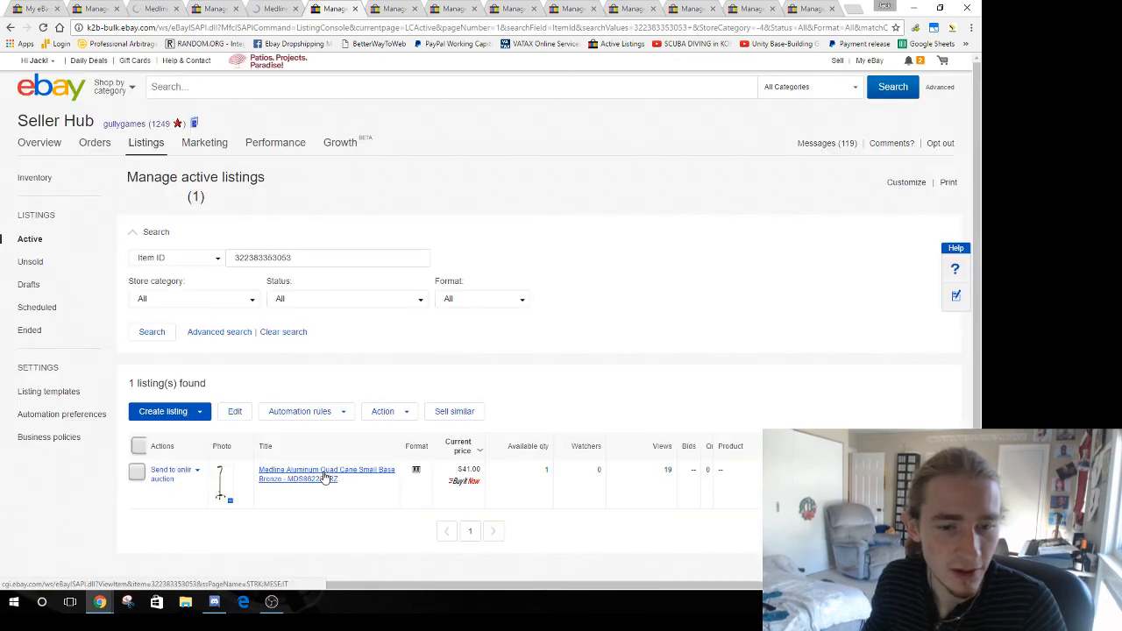
{"action": "right_click", "coordinate": [326, 475]}
{"action": "left_click", "coordinate": [358, 480]}
Open the item pages of the Synthetic Vinyl Exam Gloves and the K1 Basic Extra-Wide Wheelchair from their search results in new tabs
{"action": "key", "text": "ctrl+Tab"}
{"action": "key", "text": "ctrl+Tab"}
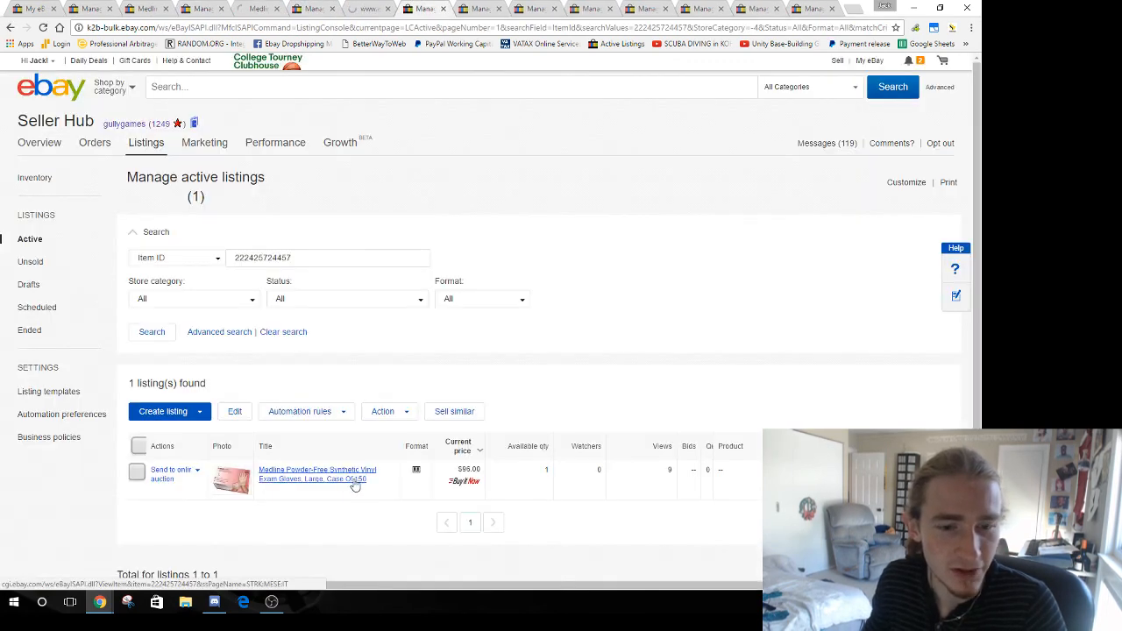
{"action": "right_click", "coordinate": [355, 485]}
{"action": "left_click", "coordinate": [396, 369]}
{"action": "key", "text": "ctrl+Tab"}
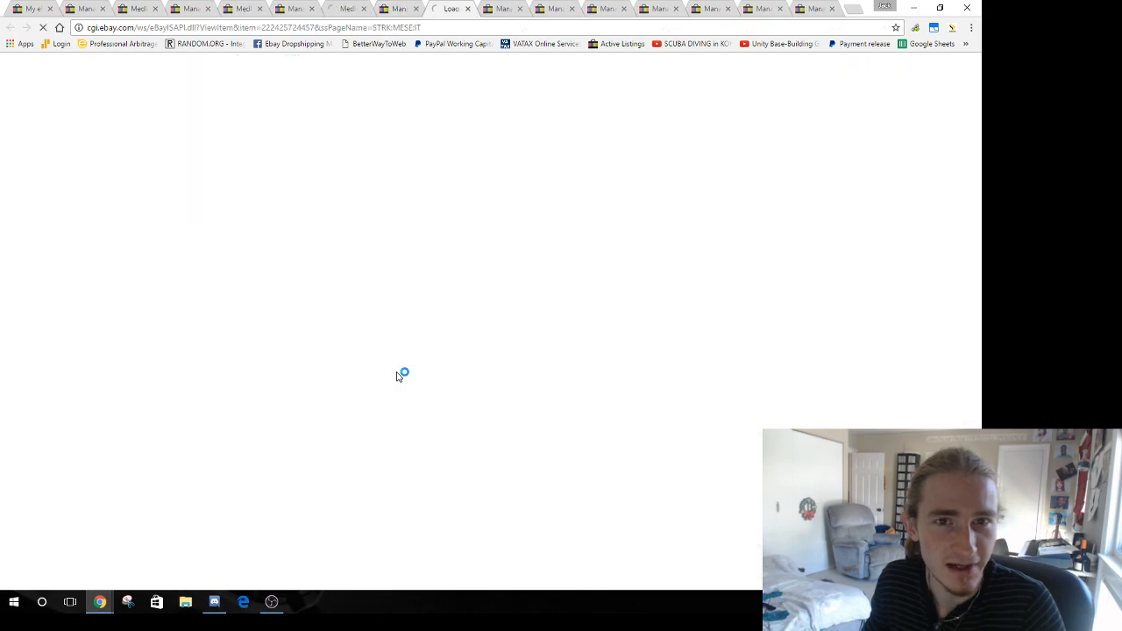
{"action": "key", "text": "ctrl+Tab"}
{"action": "right_click", "coordinate": [326, 473]}
{"action": "left_click", "coordinate": [357, 481]}
Open the item pages of the gray Bath Bench and the burgundy Junior Rollator Walker from their search results in new tabs
{"action": "key", "text": "ctrl+Tab"}
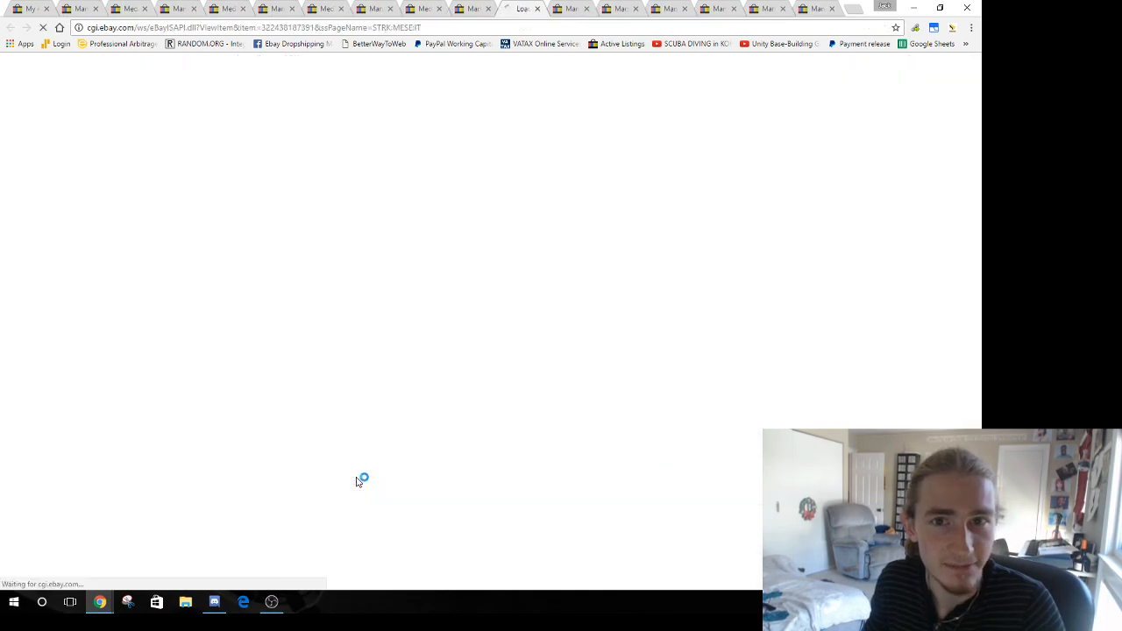
{"action": "key", "text": "ctrl+Tab"}
{"action": "right_click", "coordinate": [329, 473]}
{"action": "left_click", "coordinate": [350, 482]}
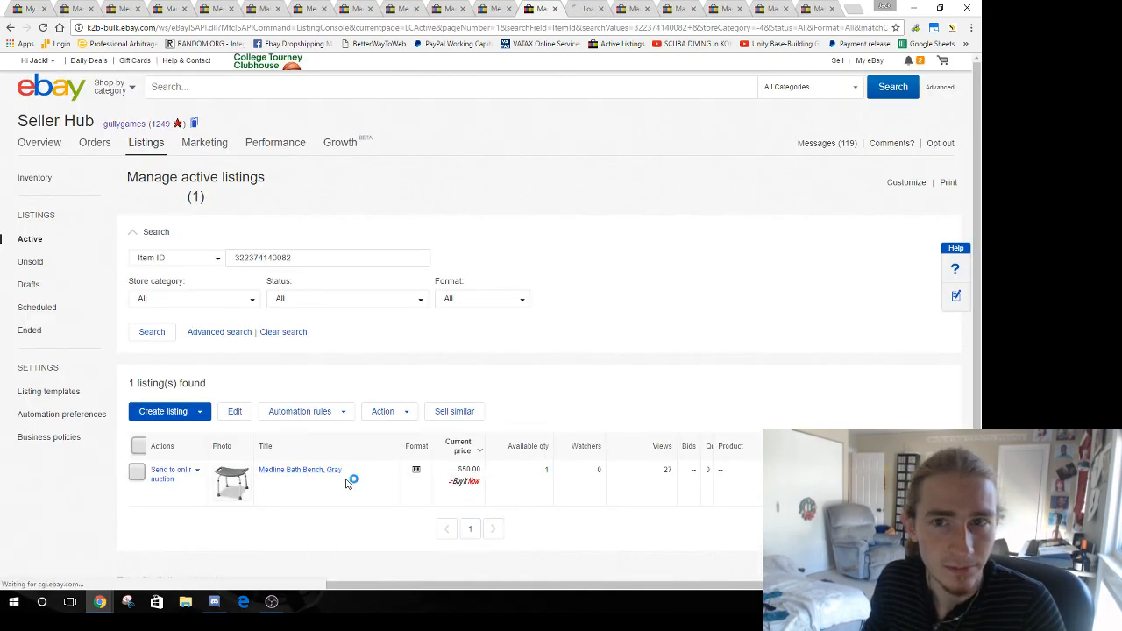
{"action": "key", "text": "ctrl+Tab"}
{"action": "right_click", "coordinate": [331, 474]}
{"action": "left_click", "coordinate": [343, 482]}
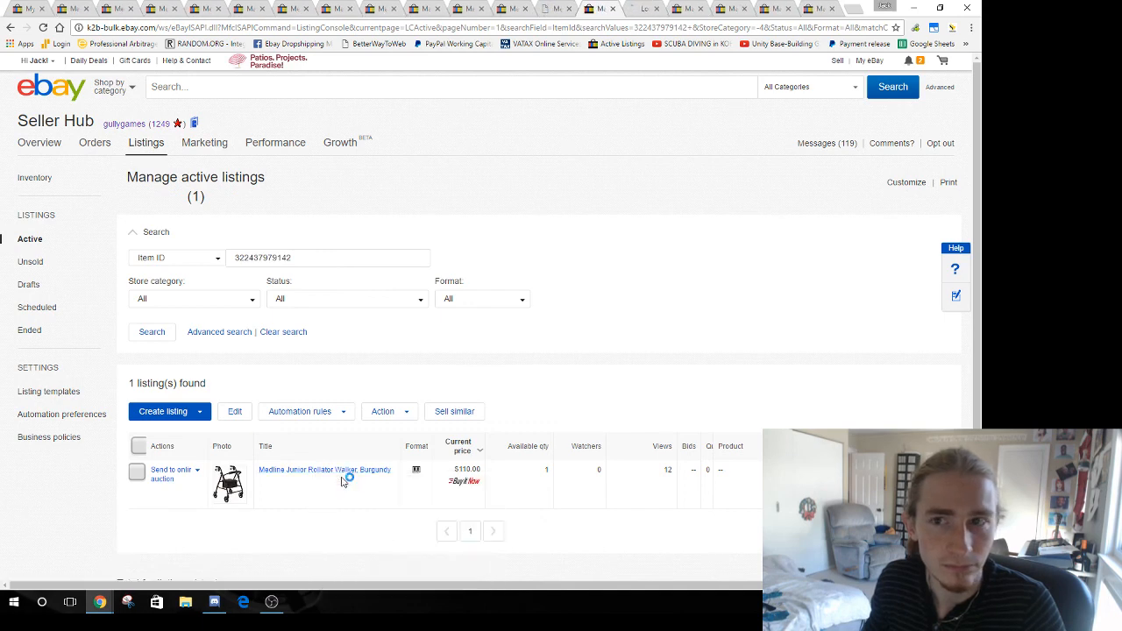
Open the item pages of the Transfer Bench With Back and the burgundy Ultra Lightweight Rollator from their search results in new tabs
{"action": "key", "text": "ctrl+Tab"}
{"action": "right_click", "coordinate": [326, 471]}
{"action": "left_click", "coordinate": [350, 478]}
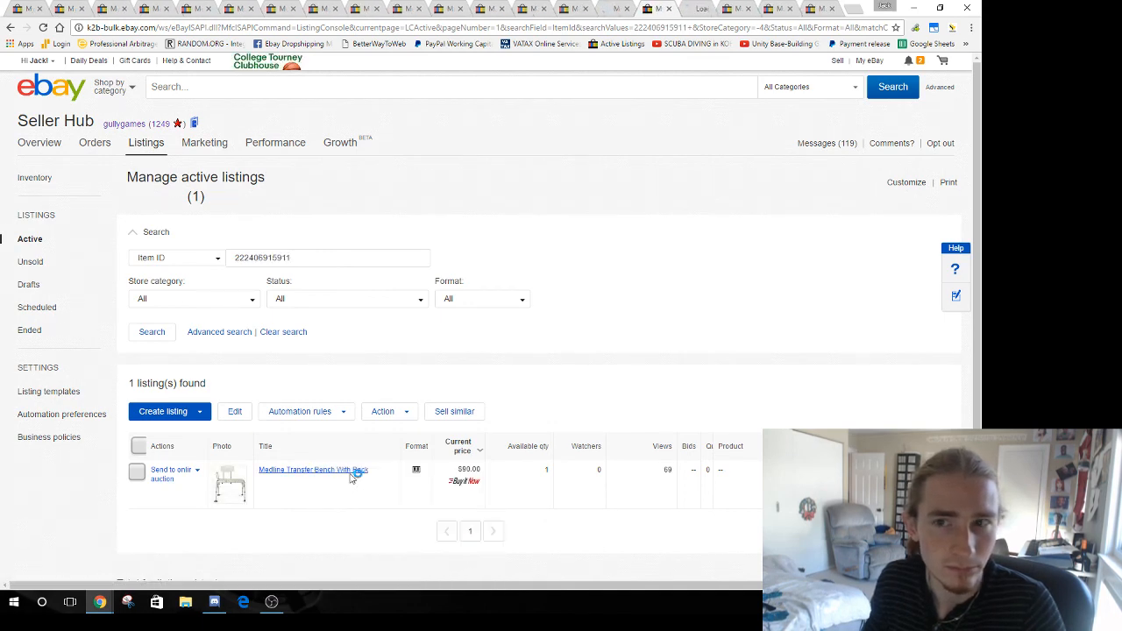
{"action": "key", "text": "ctrl+Tab"}
{"action": "right_click", "coordinate": [318, 472]}
{"action": "left_click", "coordinate": [357, 478]}
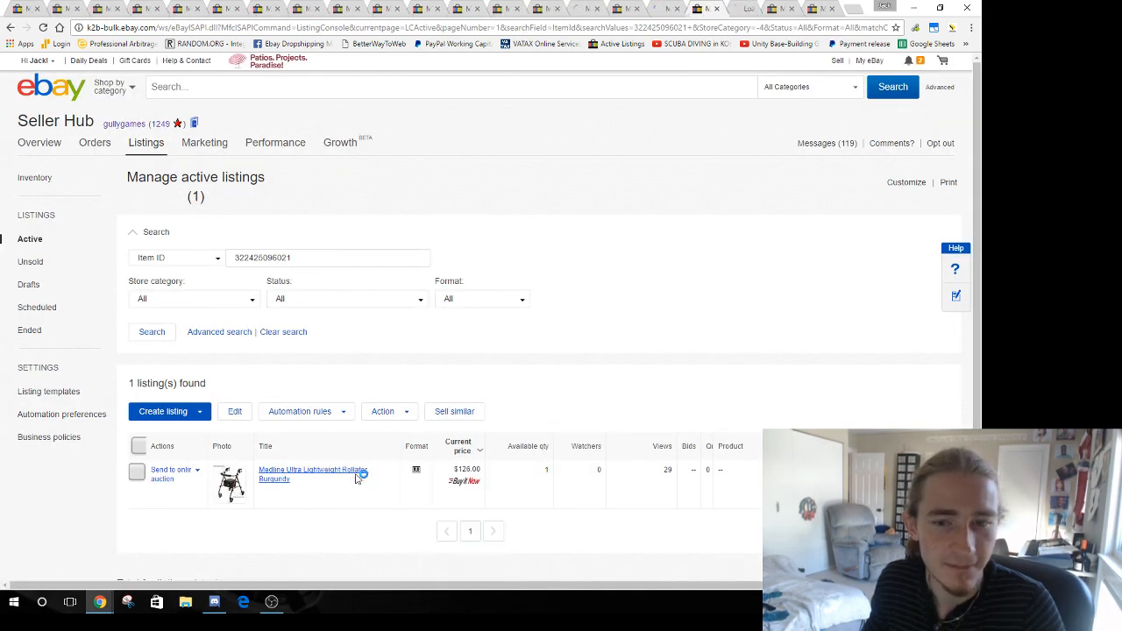
Open the item pages of the 6-wheel Steel Foldable Rollator Walker and the ReadyFlush Cleansing Wipes from their search results in new tabs
{"action": "key", "text": "ctrl+Tab"}
{"action": "right_click", "coordinate": [340, 476]}
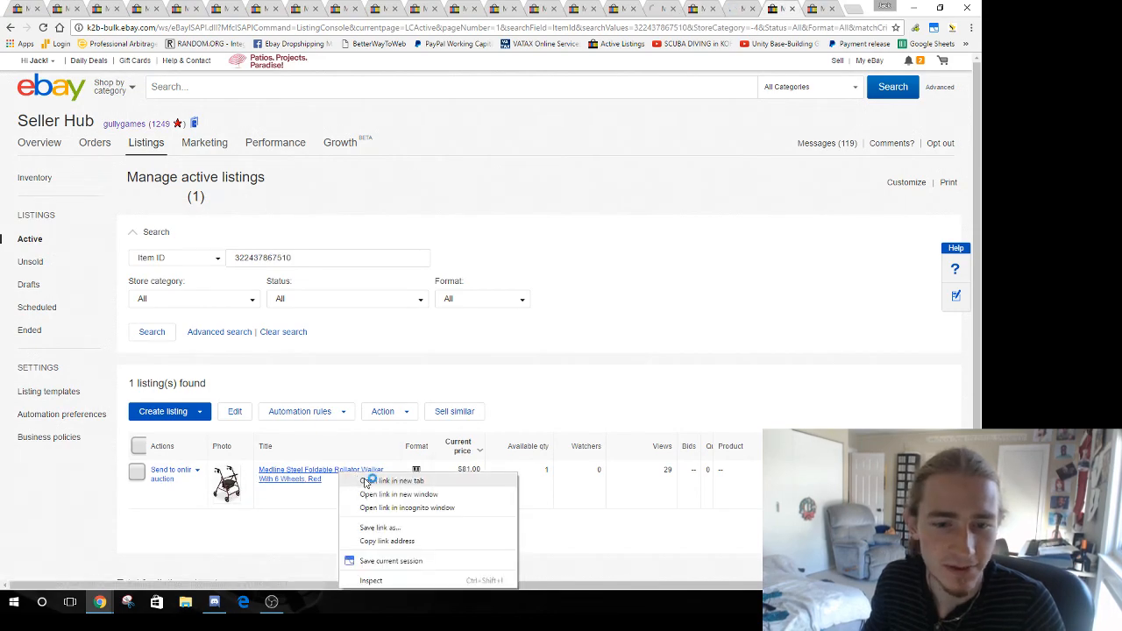
{"action": "left_click", "coordinate": [367, 483]}
{"action": "key", "text": "ctrl+Tab"}
{"action": "right_click", "coordinate": [349, 473]}
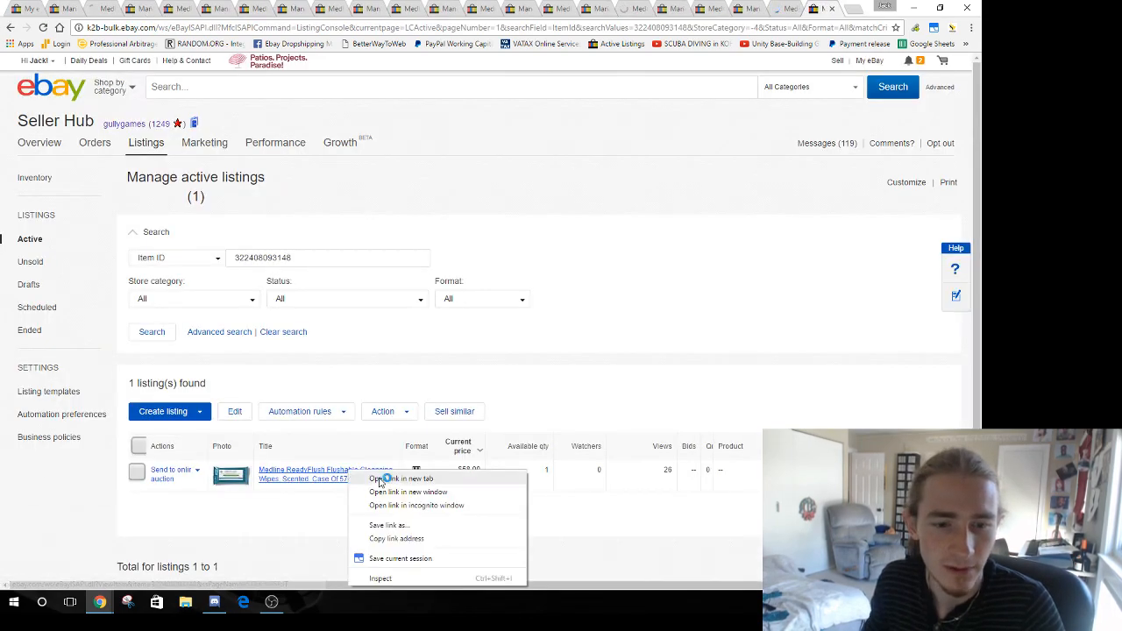
{"action": "left_click", "coordinate": [381, 482]}
Check how far down the notice's list the searched item IDs reach, and compare with the first glove listing's search result
{"action": "key", "text": "ctrl+1"}
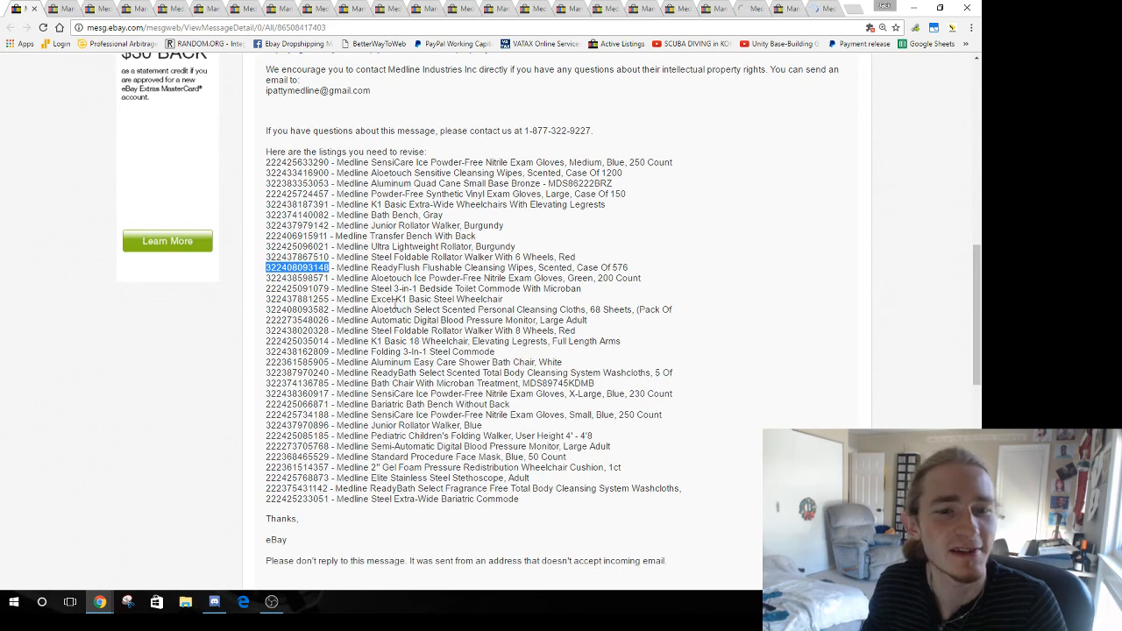
{"action": "key", "text": "ctrl+Tab"}
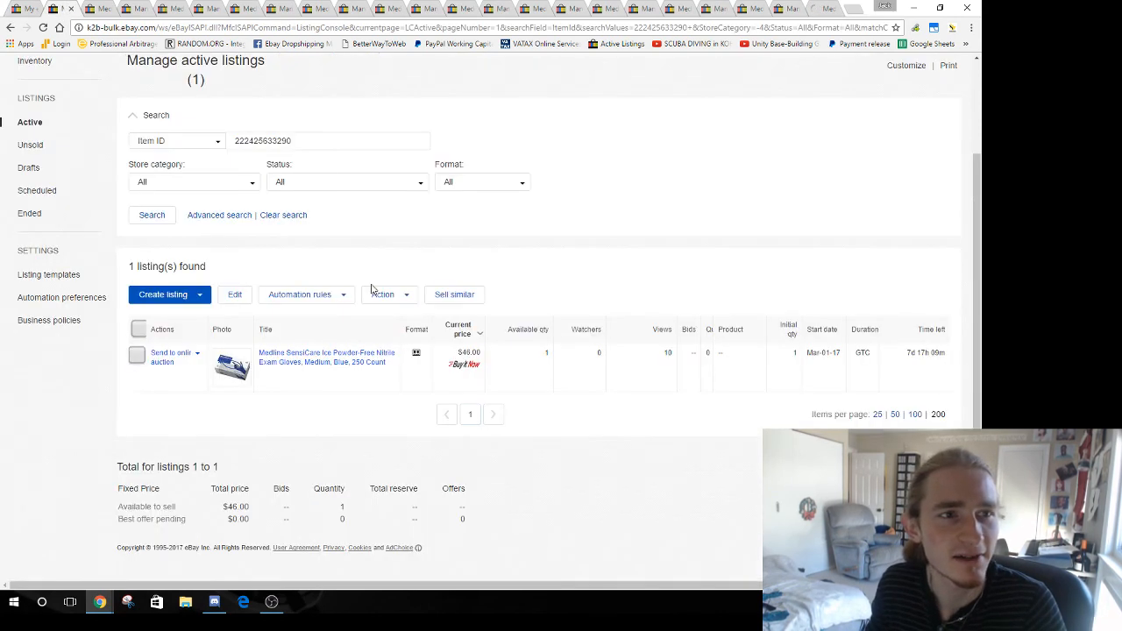
{"action": "left_click", "coordinate": [29, 5]}
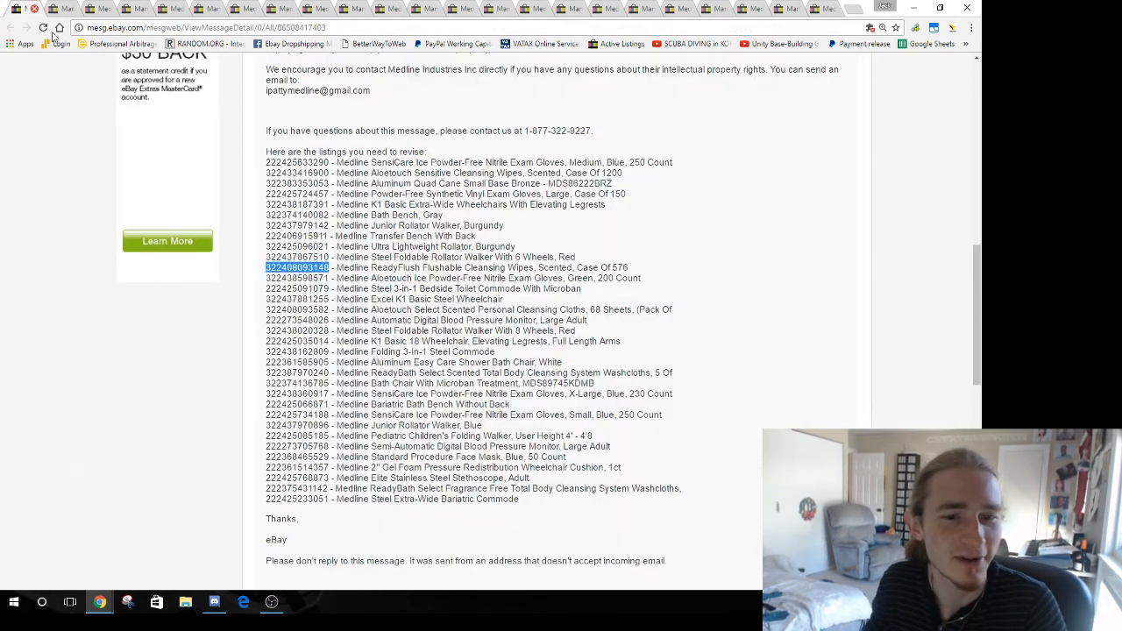
{"action": "double_click", "coordinate": [299, 289]}
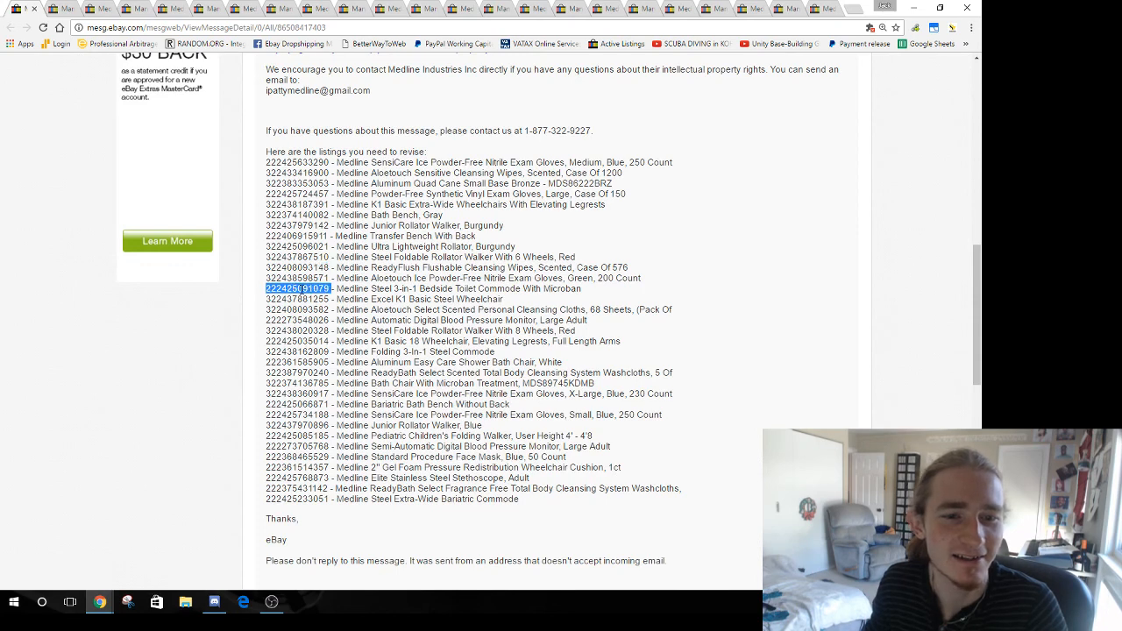
{"action": "double_click", "coordinate": [298, 267]}
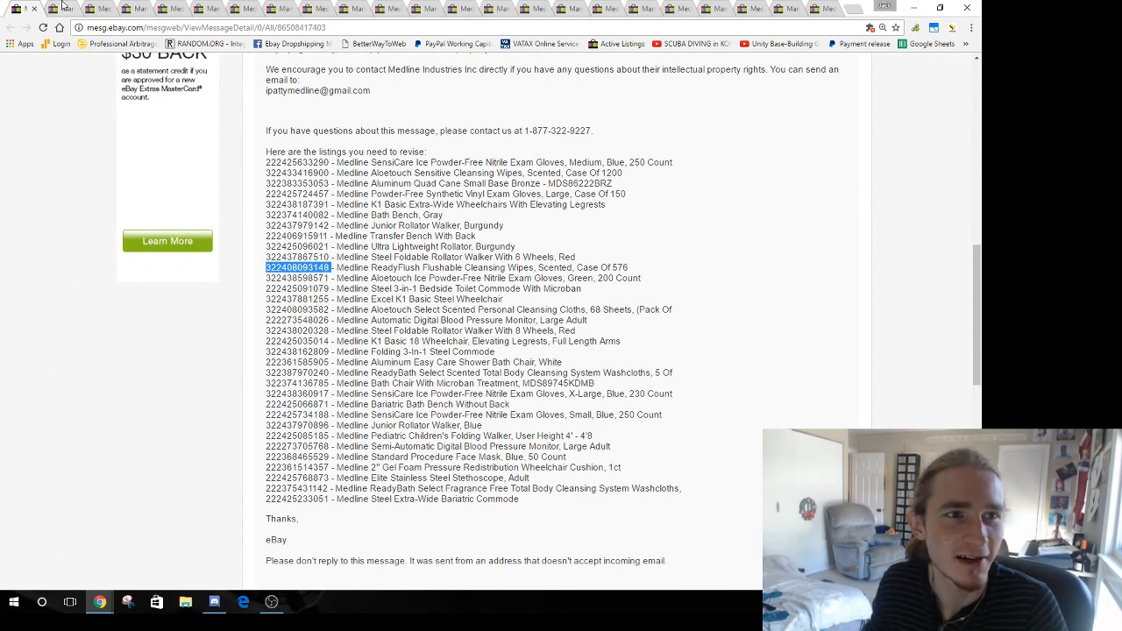
{"action": "left_click", "coordinate": [65, 8]}
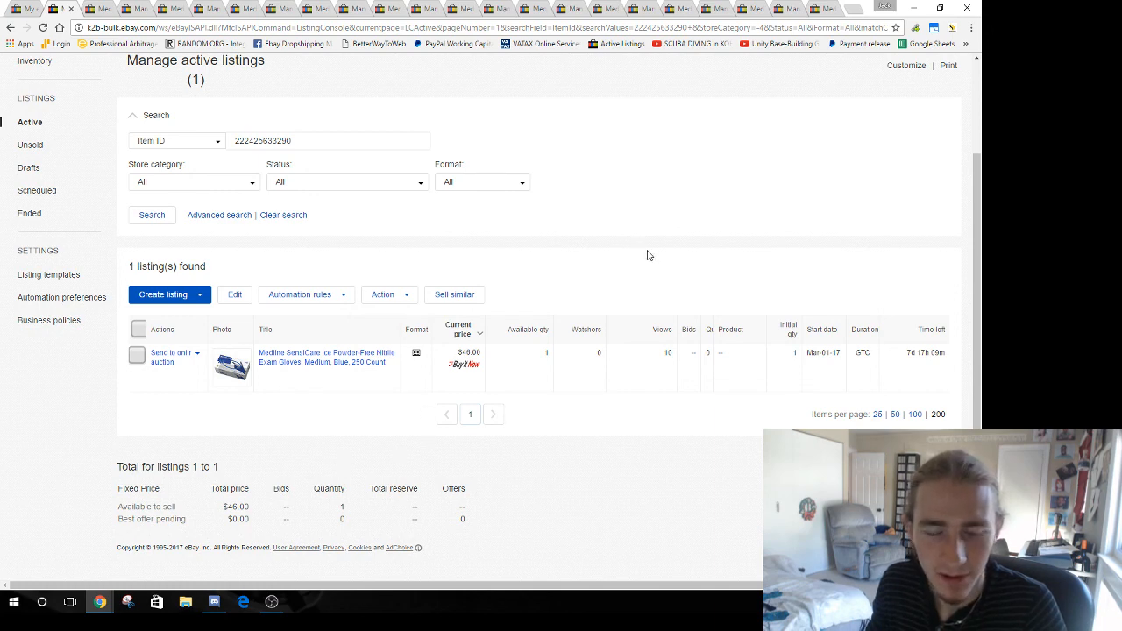
{"action": "scroll", "coordinate": [634, 281], "scroll_direction": "up", "scroll_amount": 3}
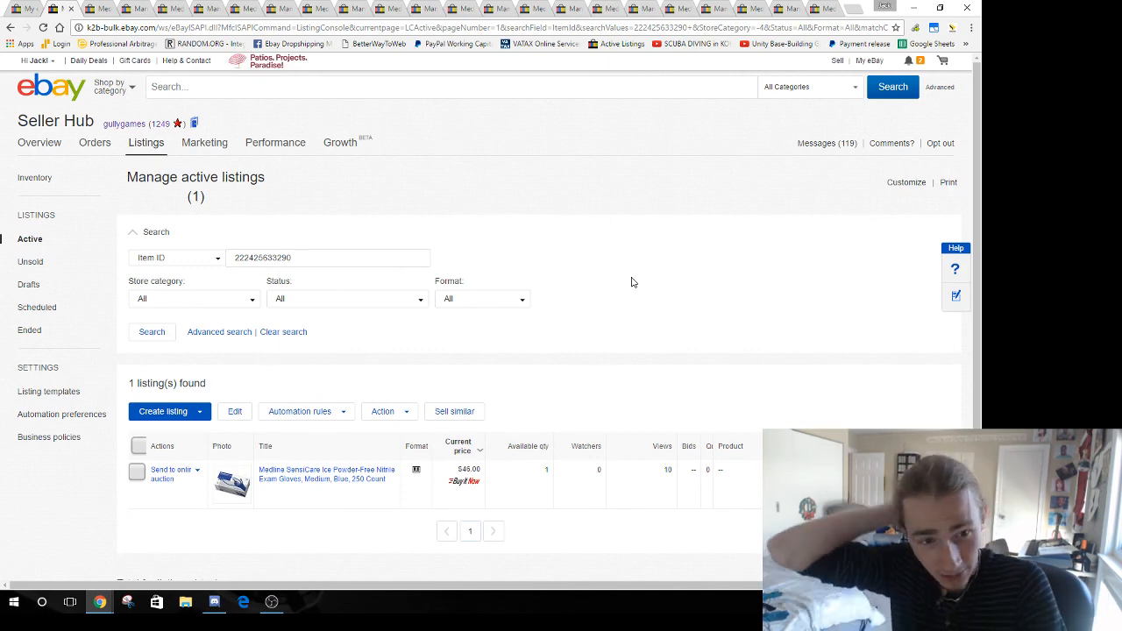
Start revising the SensiCare Ice gloves, Aloetouch Sensitive Cleansing Wipes and Aluminum Quad Cane listings from their item pages
{"action": "key", "text": "ctrl+Tab"}
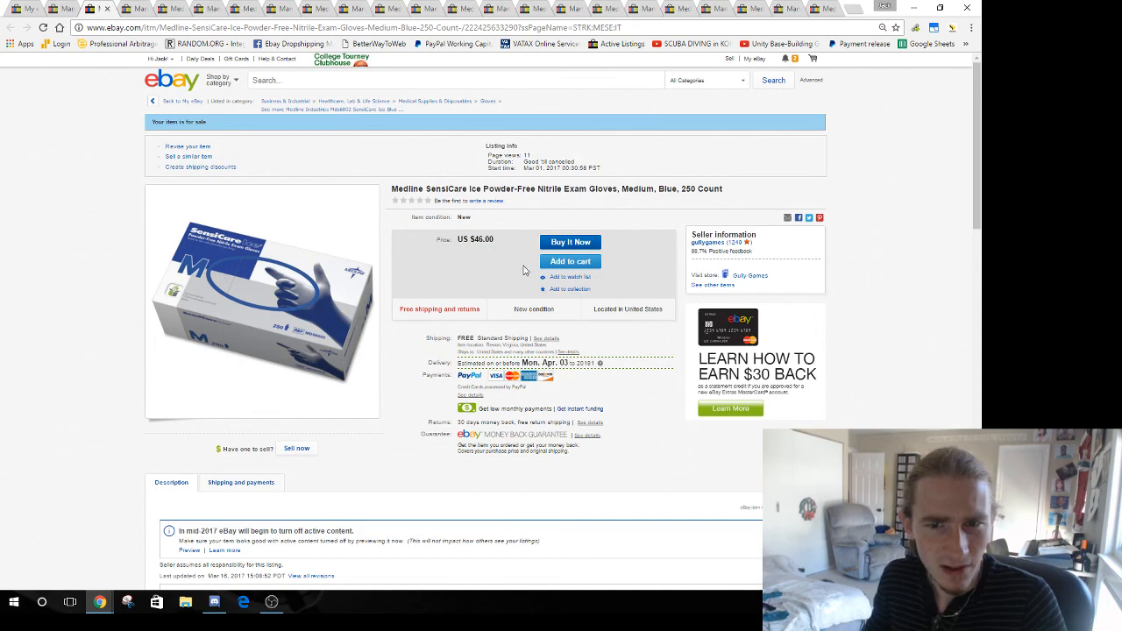
{"action": "key", "text": "ctrl+Tab"}
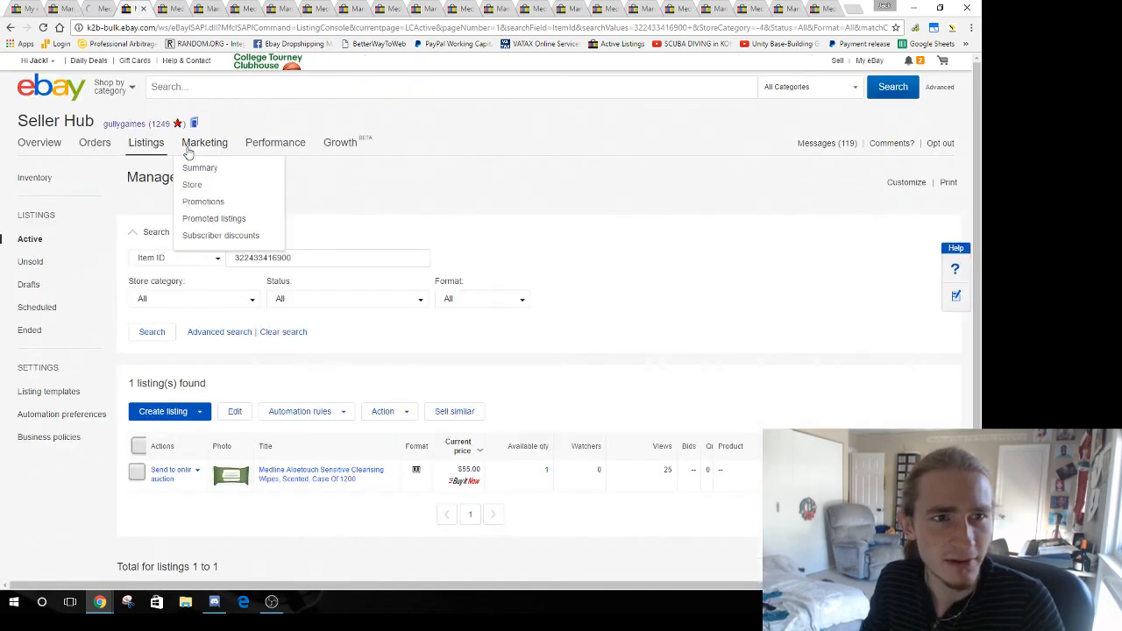
{"action": "key", "text": "ctrl+Tab"}
{"action": "key", "text": "ctrl+Tab"}
{"action": "key", "text": "ctrl+Tab"}
Start revising the next open listings, including the K1 Basic Extra-Wide Wheelchairs and the burgundy Junior Rollator Walker, from their item pages
{"action": "key", "text": "ctrl+Tab"}
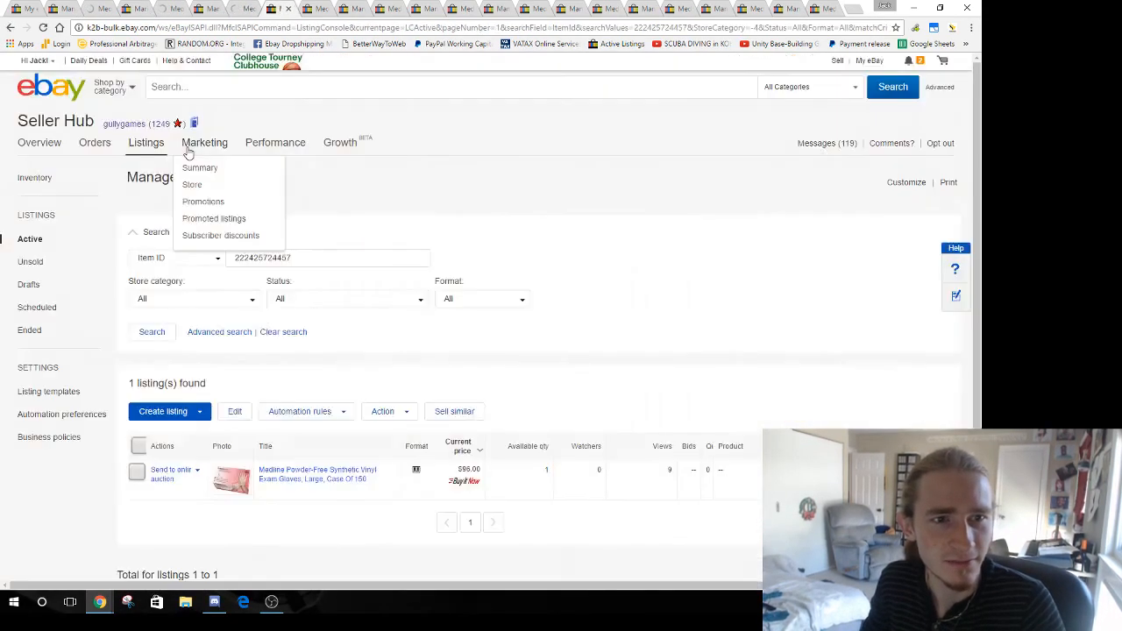
{"action": "key", "text": "ctrl+Tab"}
{"action": "key", "text": "ctrl+Tab"}
{"action": "key", "text": "ctrl+Tab"}
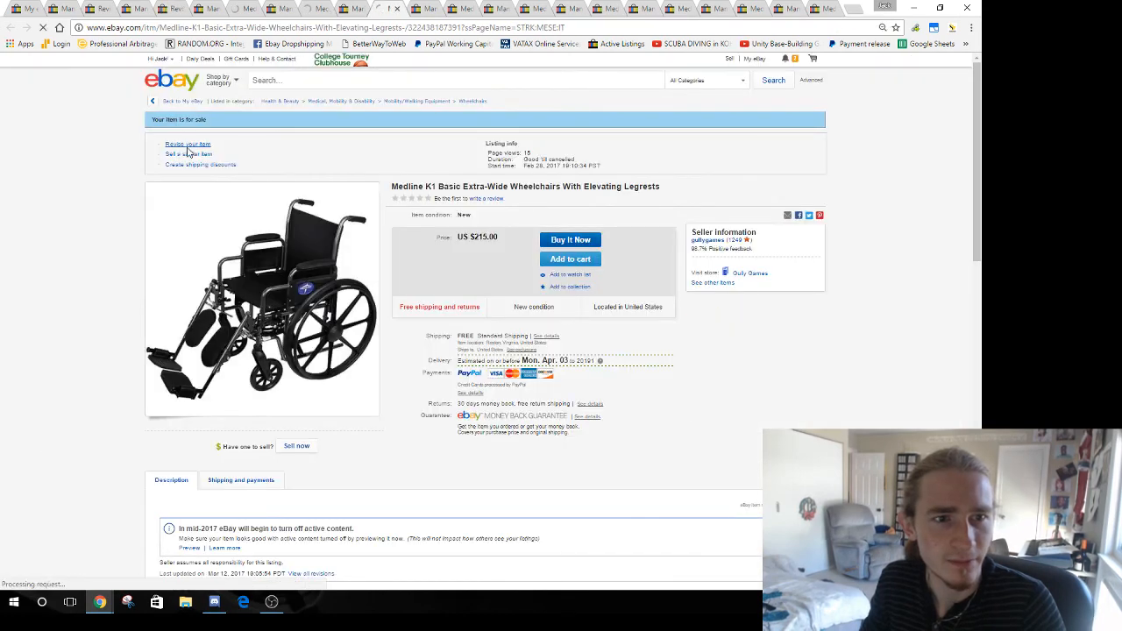
{"action": "key", "text": "ctrl+Tab"}
{"action": "key", "text": "ctrl+Tab"}
{"action": "key", "text": "ctrl+Tab"}
{"action": "key", "text": "ctrl+Tab"}
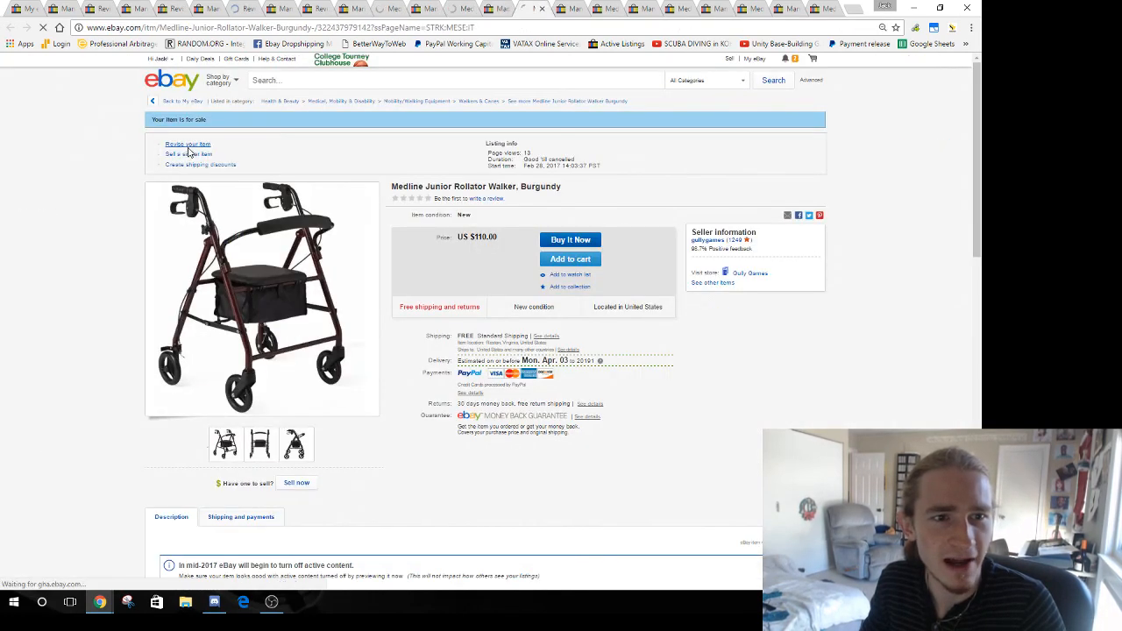
Start revising the remaining open listings, including the burgundy Ultra Lightweight Rollator and the ReadyFlush Flushable Cleansing Wipes, from their item pages
{"action": "key", "text": "ctrl+Tab"}
{"action": "key", "text": "ctrl+Tab"}
{"action": "key", "text": "ctrl+Tab"}
{"action": "key", "text": "ctrl+Tab"}
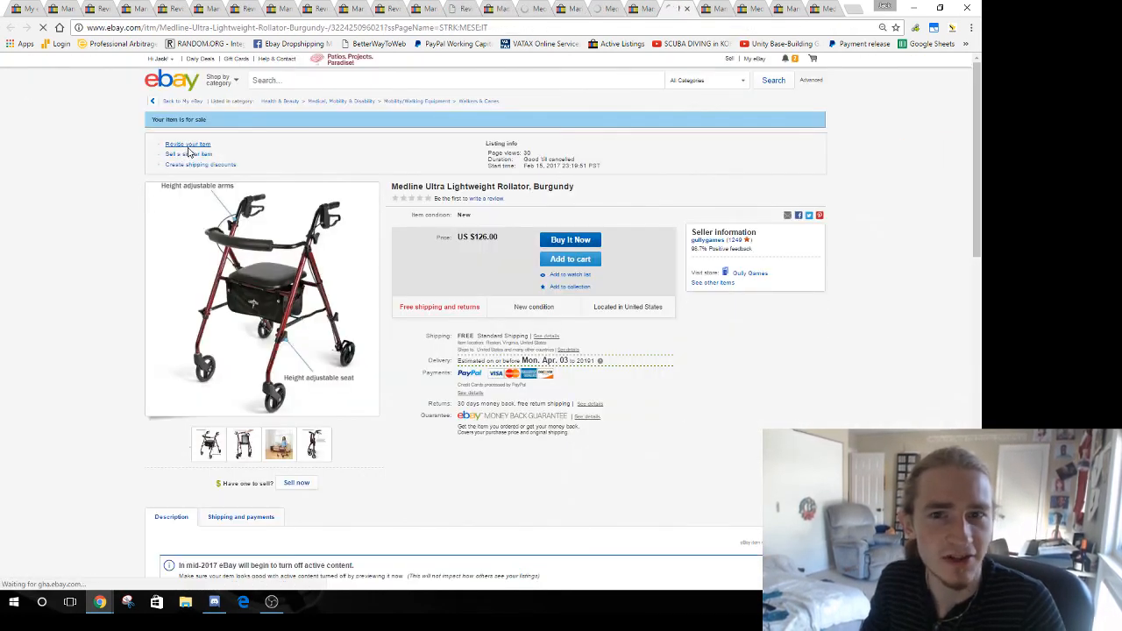
{"action": "key", "text": "ctrl+Tab"}
{"action": "key", "text": "ctrl+Tab"}
{"action": "key", "text": "ctrl+Tab"}
{"action": "key", "text": "ctrl+Tab"}
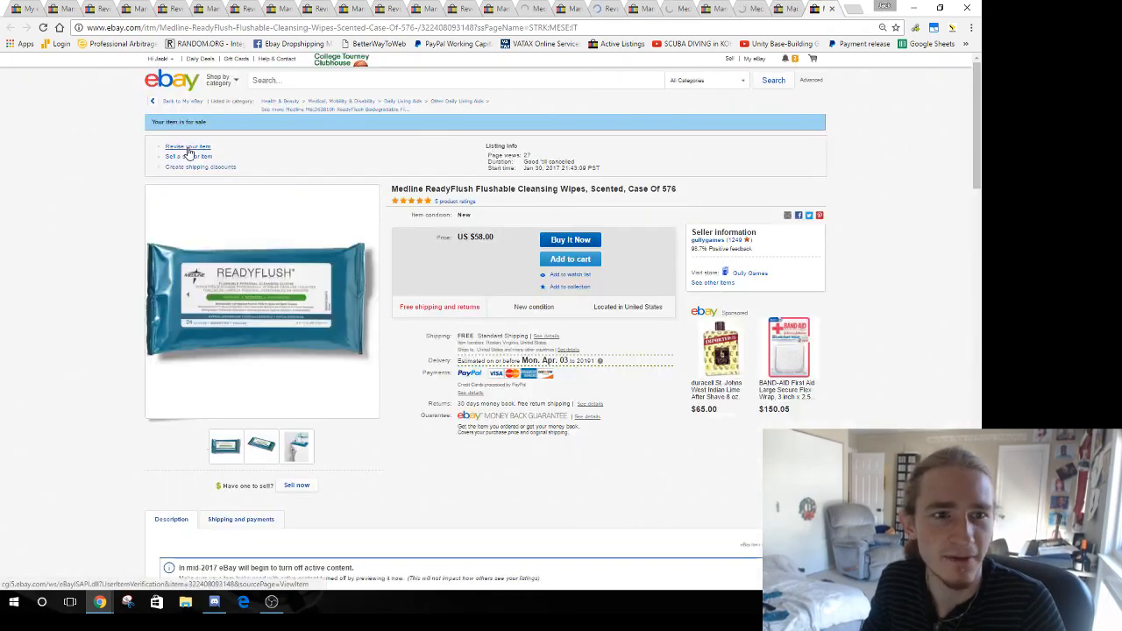
In the revision form for the SensiCare Ice gloves, cut the listing title down to "Count"
{"action": "key", "text": "ctrl+Tab"}
{"action": "key", "text": "ctrl+Tab"}
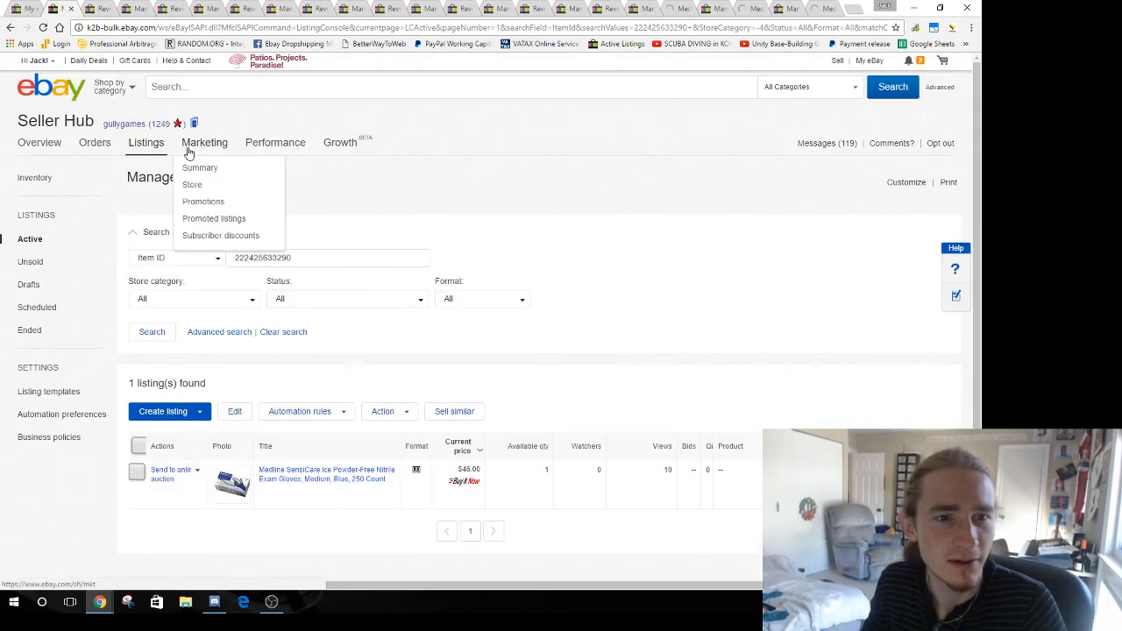
{"action": "key", "text": "ctrl+Tab"}
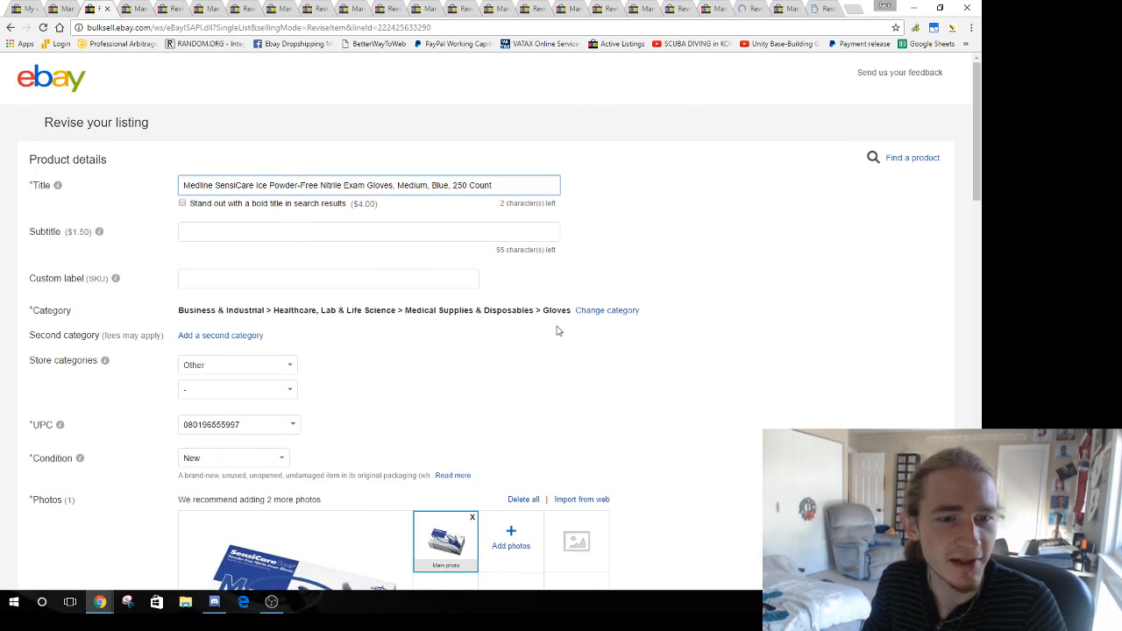
{"action": "left_click", "coordinate": [756, 228]}
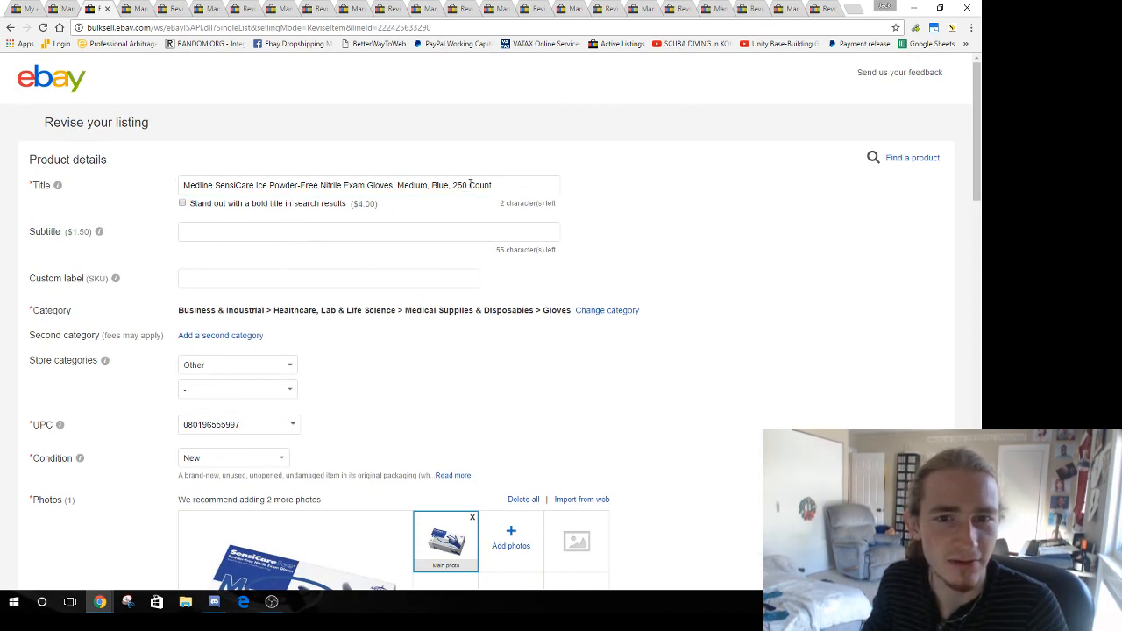
{"action": "left_click_drag", "start_coordinate": [471, 184], "coordinate": [3, 150]}
{"action": "key", "text": "BackSpace"}
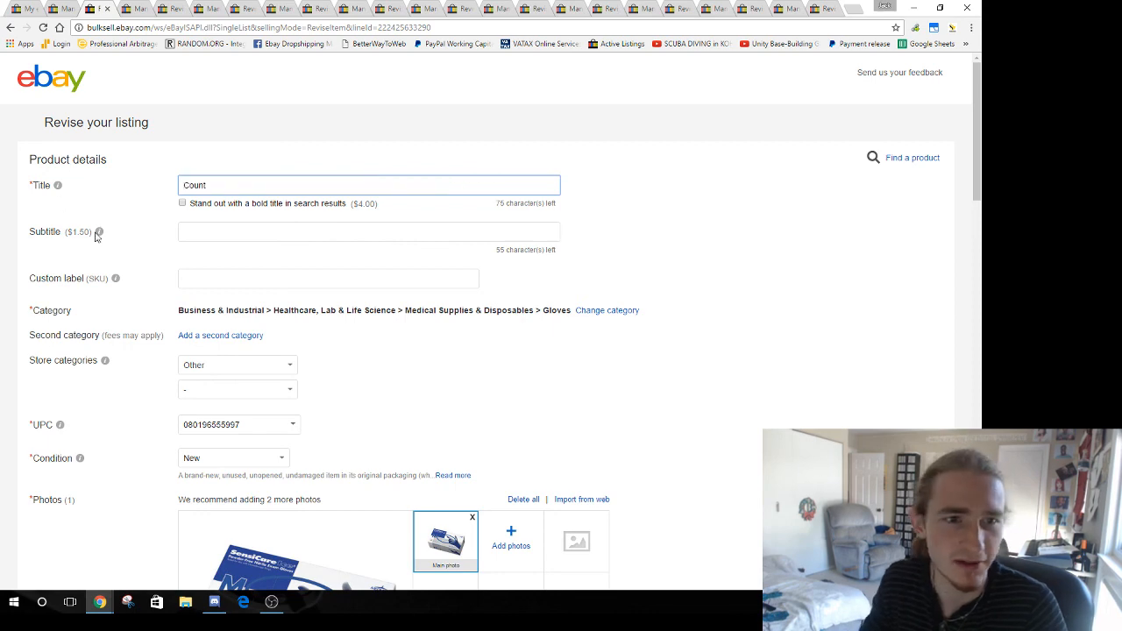
{"action": "scroll", "coordinate": [105, 241], "scroll_direction": "down", "scroll_amount": 2}
{"action": "scroll", "coordinate": [137, 239], "scroll_direction": "up", "scroll_amount": 2}
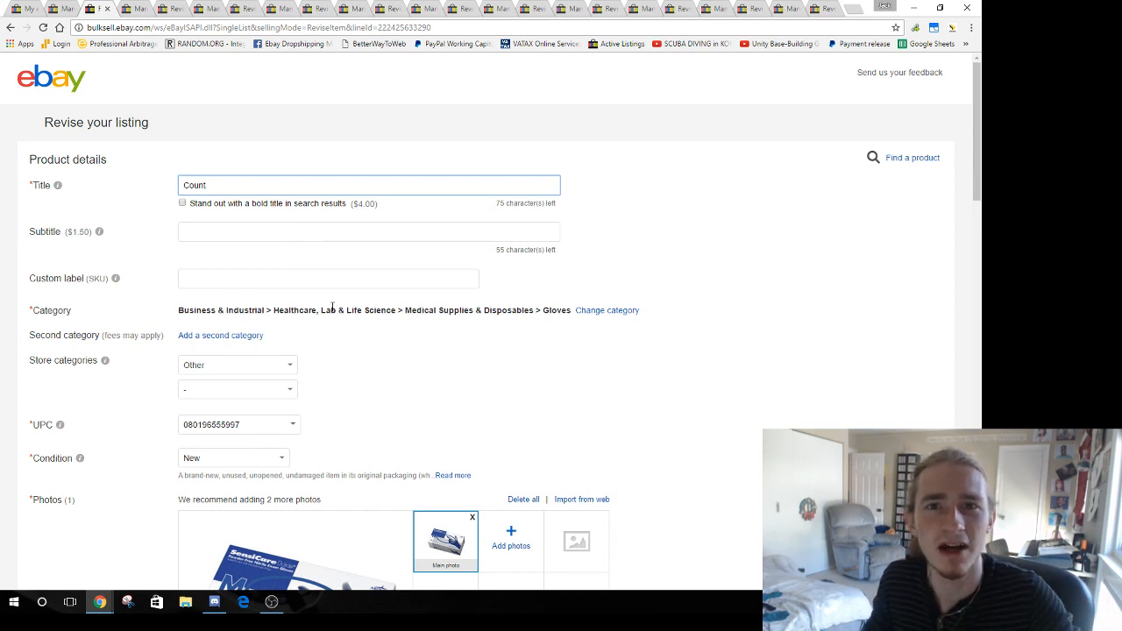
{"action": "double_click", "coordinate": [247, 185]}
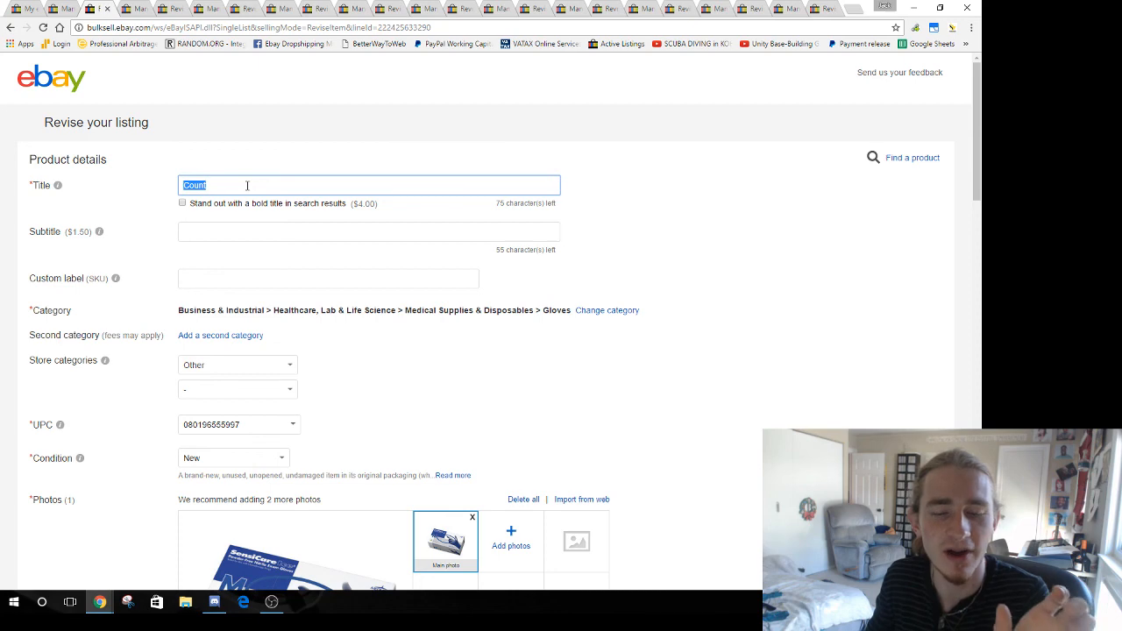
{"action": "left_click", "coordinate": [247, 185]}
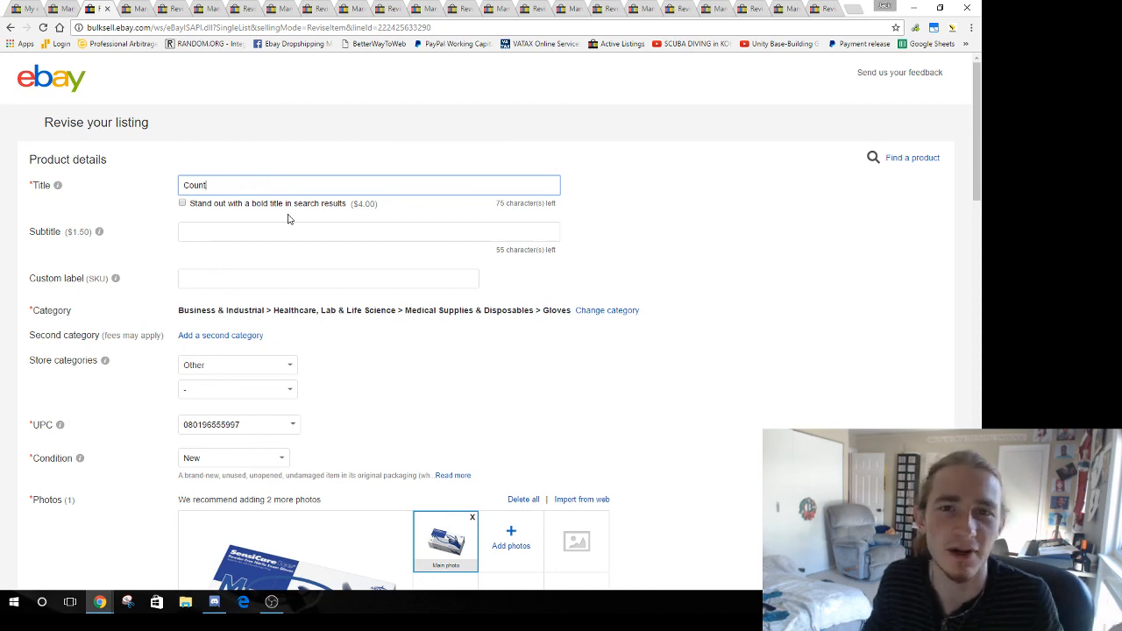
Replace the SensiCare Ice gloves listing's photo with the picture Capture13
{"action": "scroll", "coordinate": [287, 219], "scroll_direction": "down", "scroll_amount": 5}
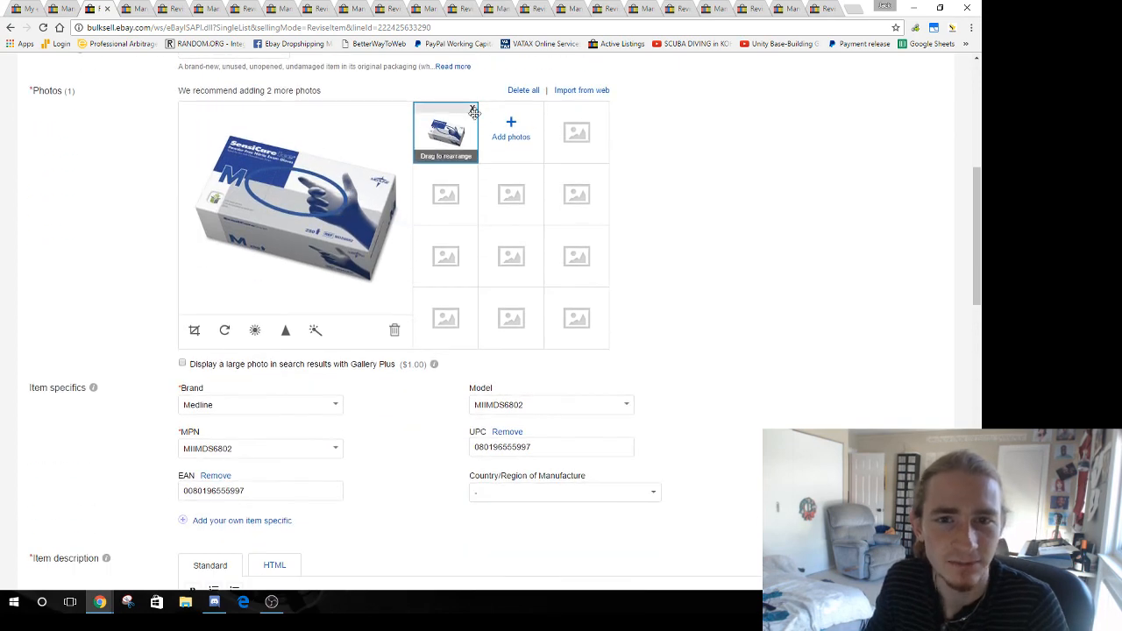
{"action": "left_click", "coordinate": [471, 108]}
{"action": "left_click", "coordinate": [291, 203]}
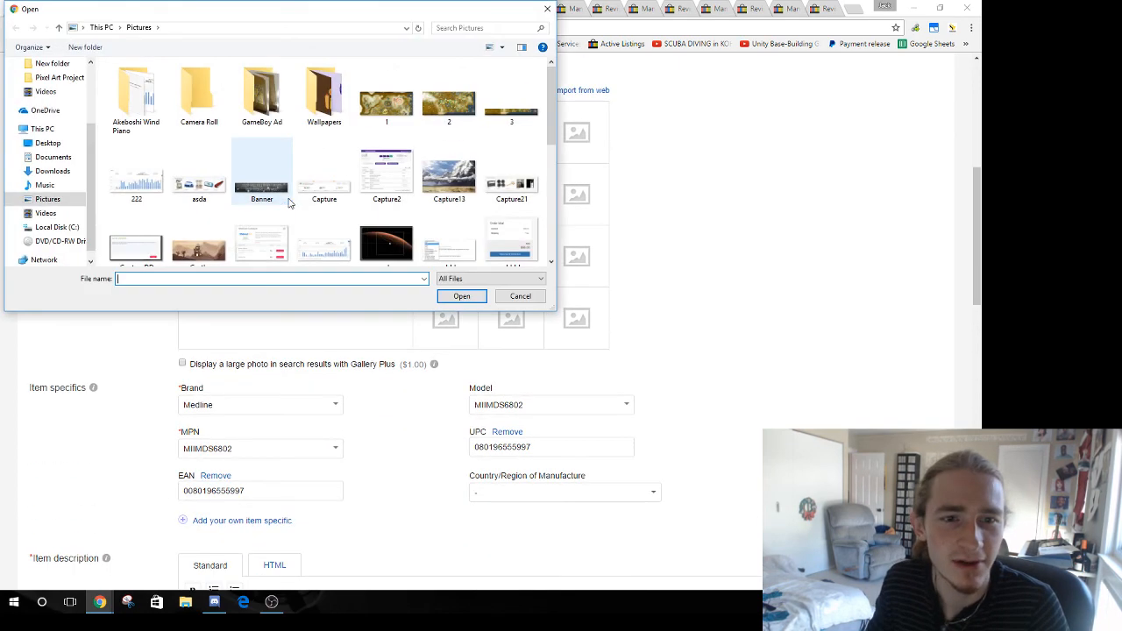
{"action": "left_click", "coordinate": [449, 176]}
{"action": "left_click", "coordinate": [462, 296]}
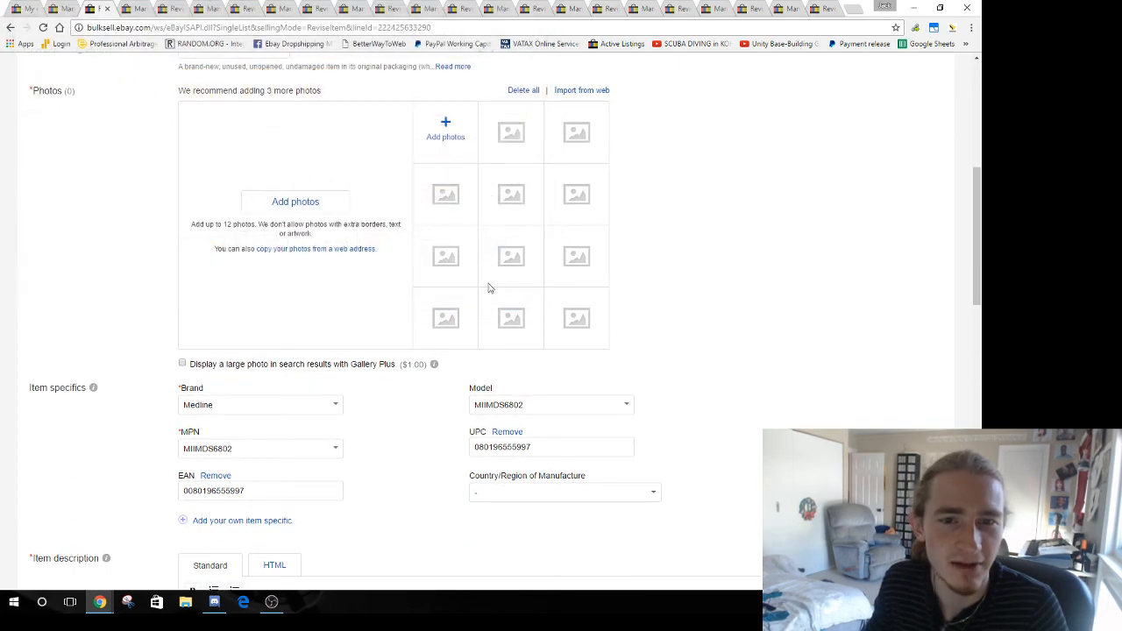
Clear the whole item description of the SensiCare Ice gloves and submit the listing update
{"action": "scroll", "coordinate": [631, 246], "scroll_direction": "down", "scroll_amount": 1}
{"action": "scroll", "coordinate": [676, 252], "scroll_direction": "down", "scroll_amount": 3}
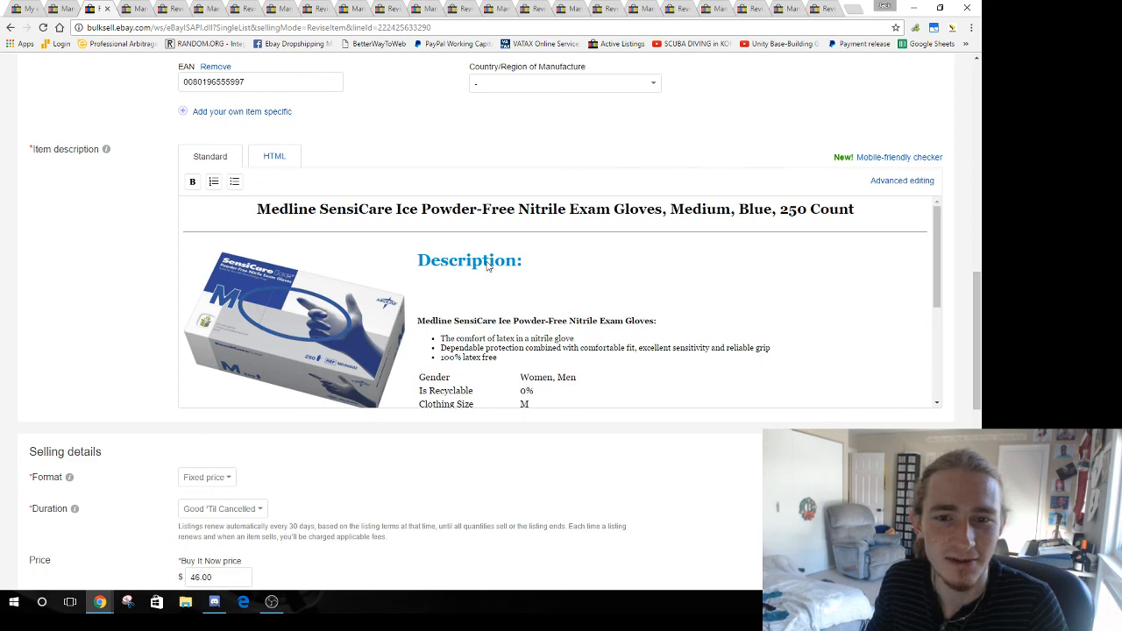
{"action": "double_click", "coordinate": [488, 261]}
{"action": "key", "text": "ctrl+a"}
{"action": "key", "text": "BackSpace"}
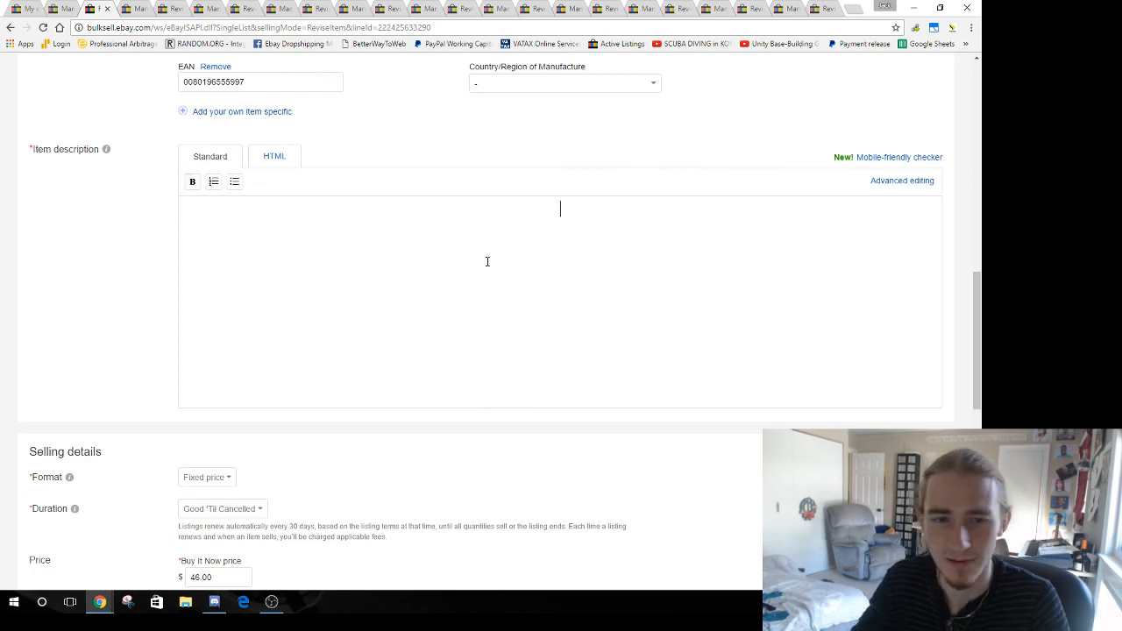
{"action": "scroll", "coordinate": [493, 256], "scroll_direction": "down", "scroll_amount": 9}
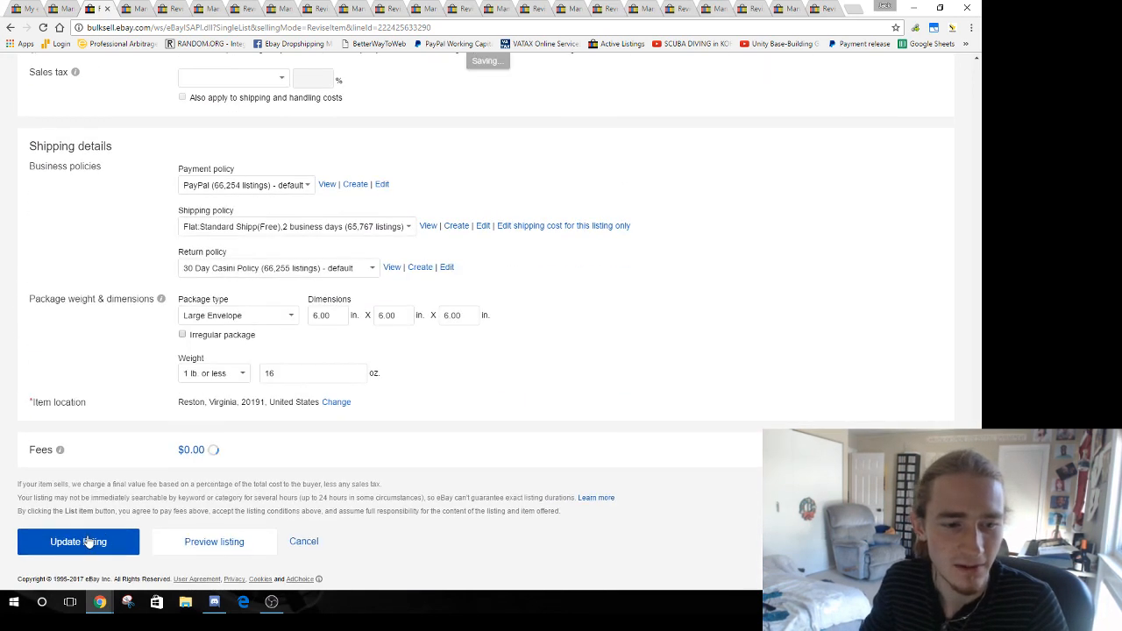
{"action": "left_click", "coordinate": [79, 542]}
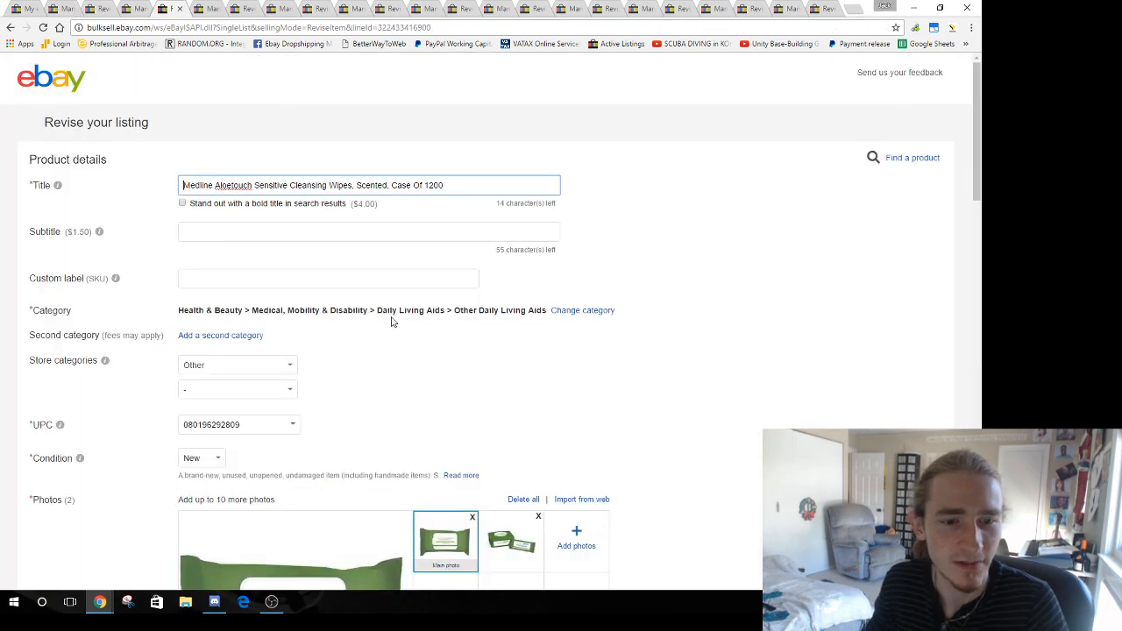
Strip the product wording from the Aloetouch wipes listing's title and replace both of its photos with Capture13
{"action": "left_click_drag", "start_coordinate": [427, 185], "coordinate": [182, 184]}
{"action": "key", "text": "BackSpace"}
{"action": "scroll", "coordinate": [796, 86], "scroll_direction": "down", "scroll_amount": 3}
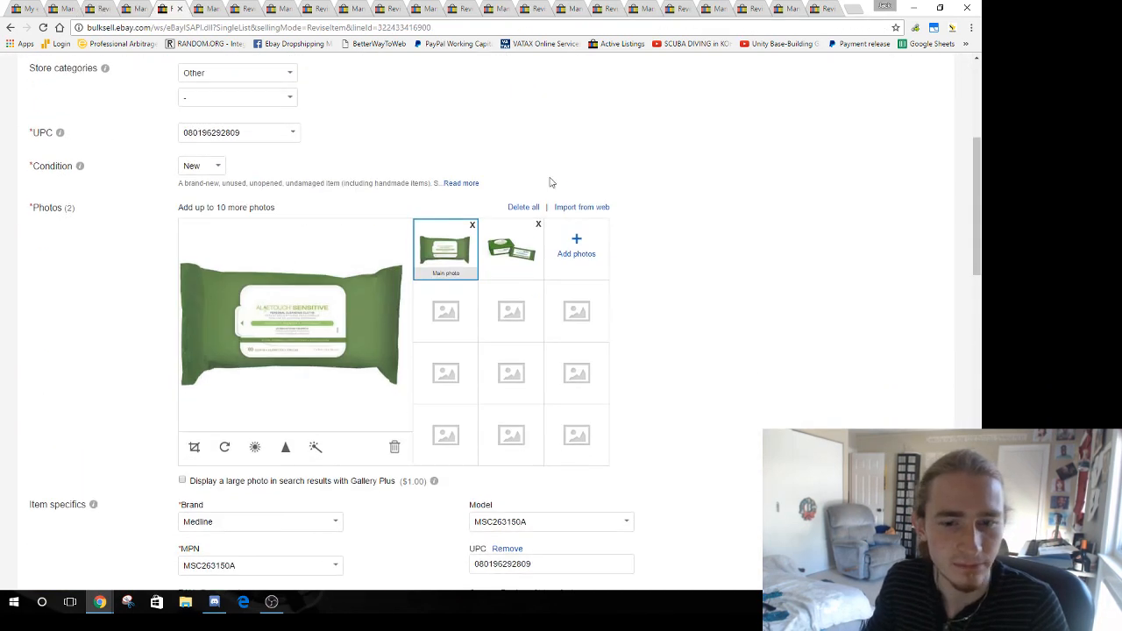
{"action": "left_click", "coordinate": [473, 225]}
{"action": "left_click", "coordinate": [472, 226]}
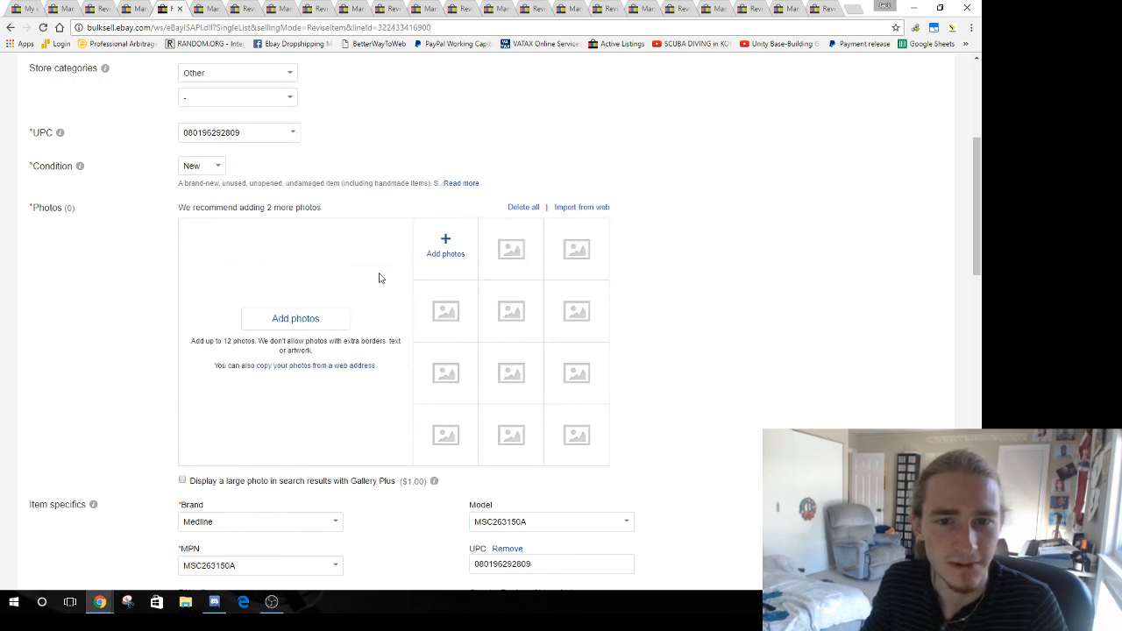
{"action": "left_click", "coordinate": [295, 318]}
{"action": "left_click", "coordinate": [418, 187]}
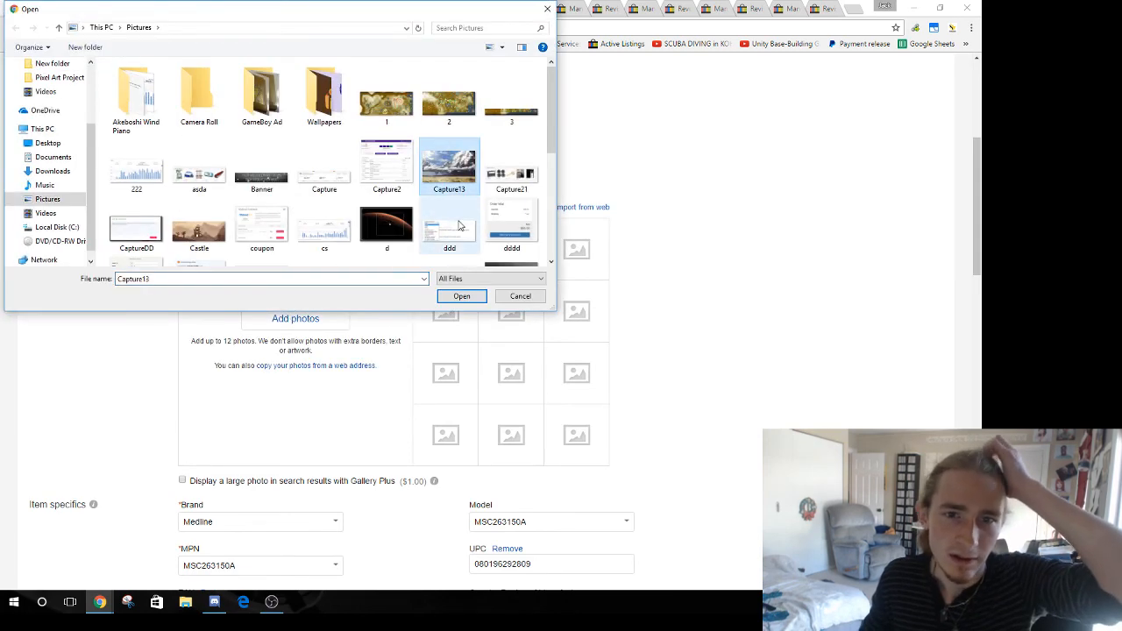
{"action": "left_click", "coordinate": [463, 298]}
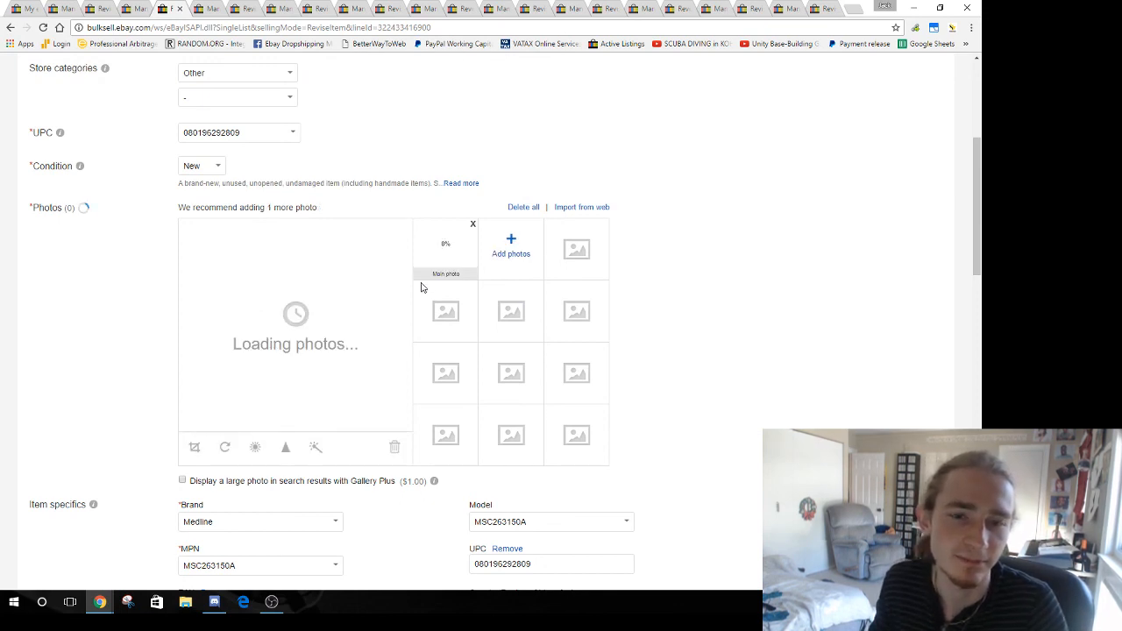
Delete the entire item description of the Aloetouch wipes and submit the listing update
{"action": "scroll", "coordinate": [421, 288], "scroll_direction": "down", "scroll_amount": 1}
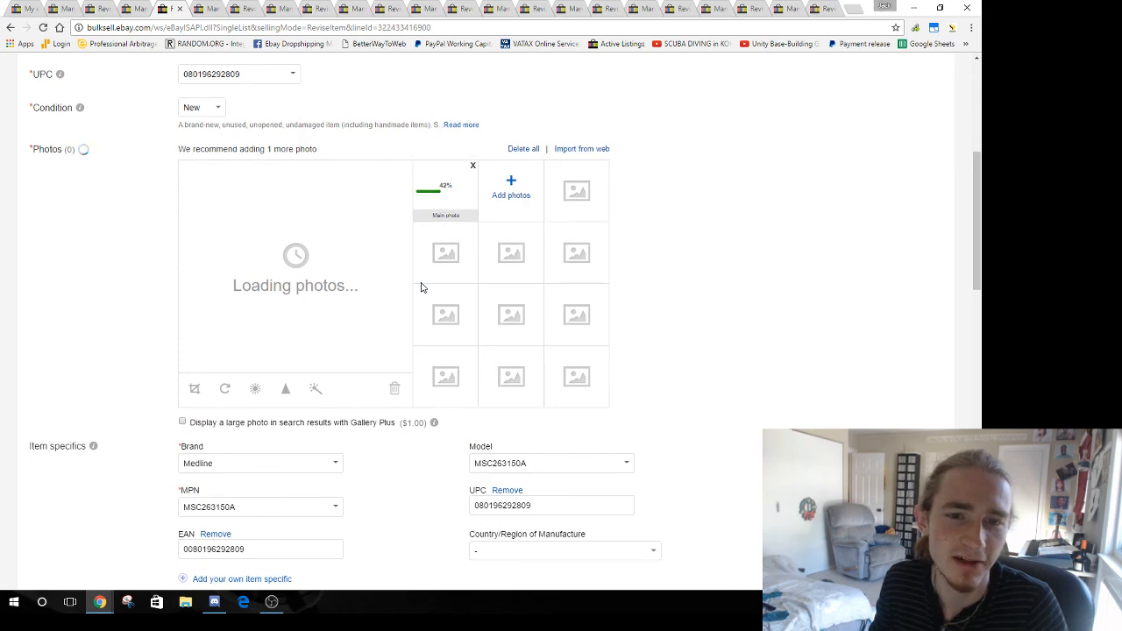
{"action": "scroll", "coordinate": [421, 288], "scroll_direction": "down", "scroll_amount": 7}
{"action": "scroll", "coordinate": [421, 288], "scroll_direction": "down", "scroll_amount": 2}
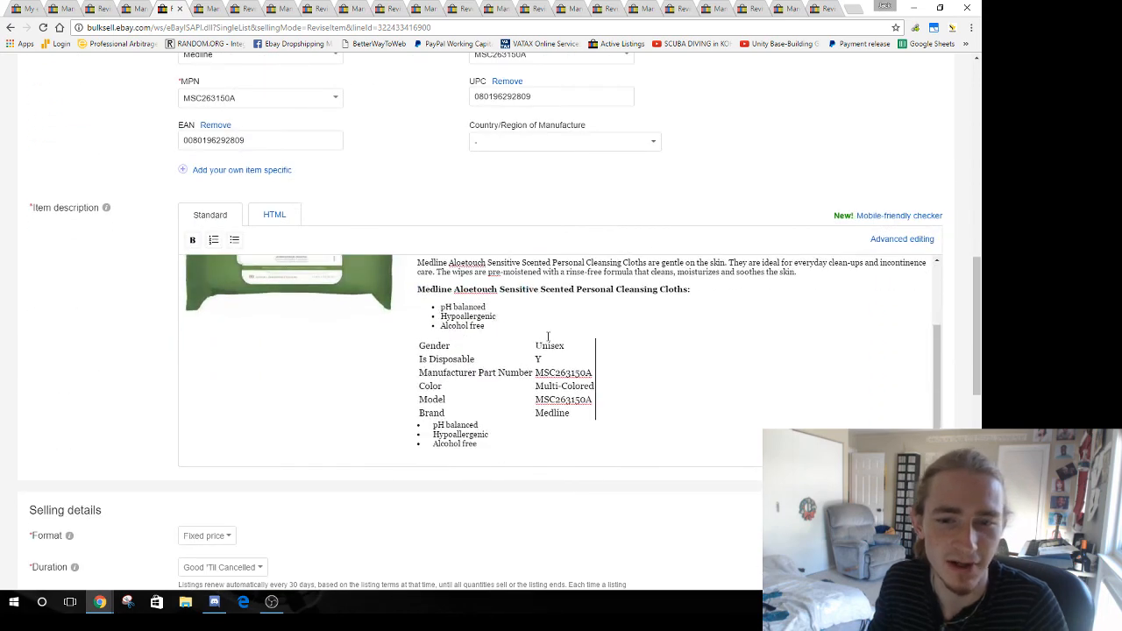
{"action": "key", "text": "ctrl+a"}
{"action": "key", "text": "Delete"}
{"action": "scroll", "coordinate": [548, 339], "scroll_direction": "down", "scroll_amount": 5}
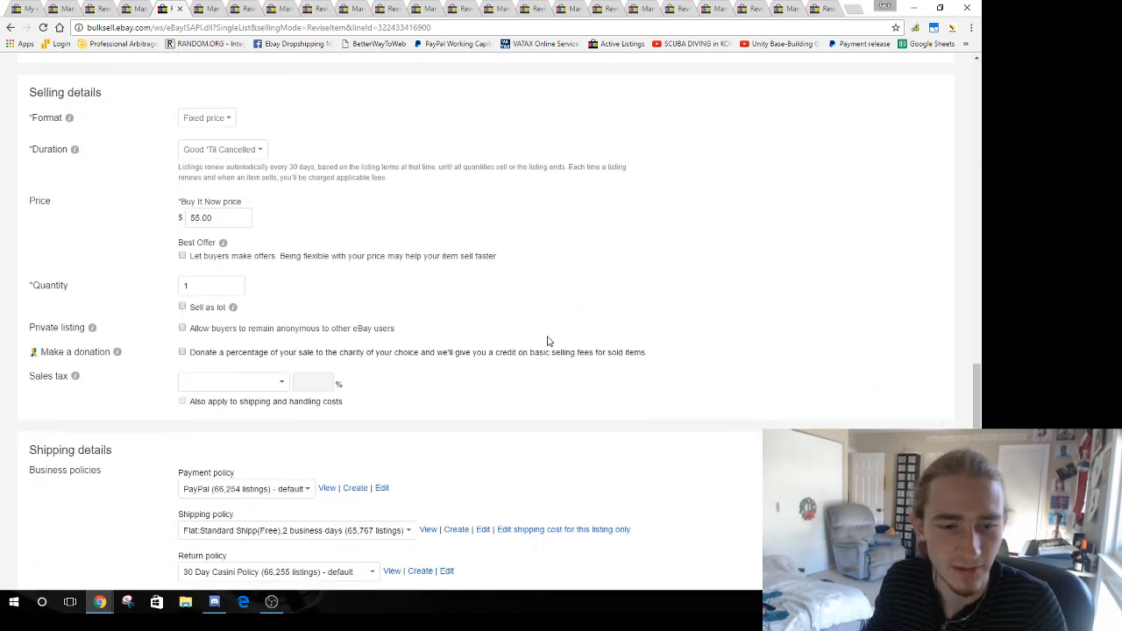
{"action": "scroll", "coordinate": [548, 341], "scroll_direction": "down", "scroll_amount": 5}
{"action": "left_click", "coordinate": [111, 536]}
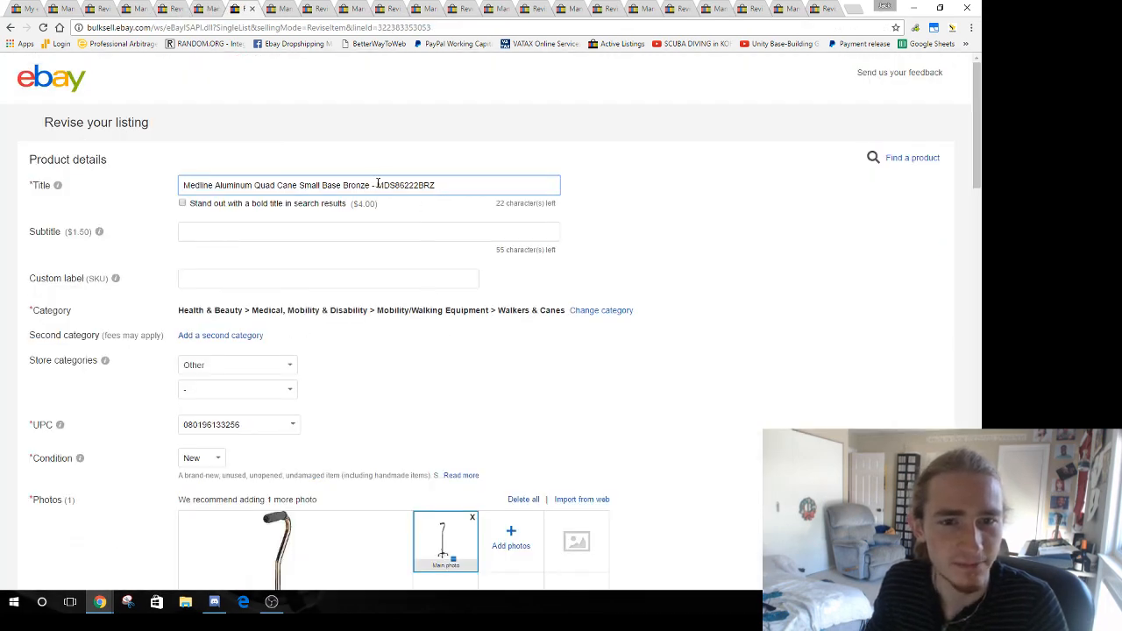
Trim the Aluminum Quad Cane listing's title to "MDS86222BRZ" and replace its photo with Capture13
{"action": "left_click_drag", "start_coordinate": [377, 185], "coordinate": [180, 186]}
{"action": "key", "text": "BackSpace"}
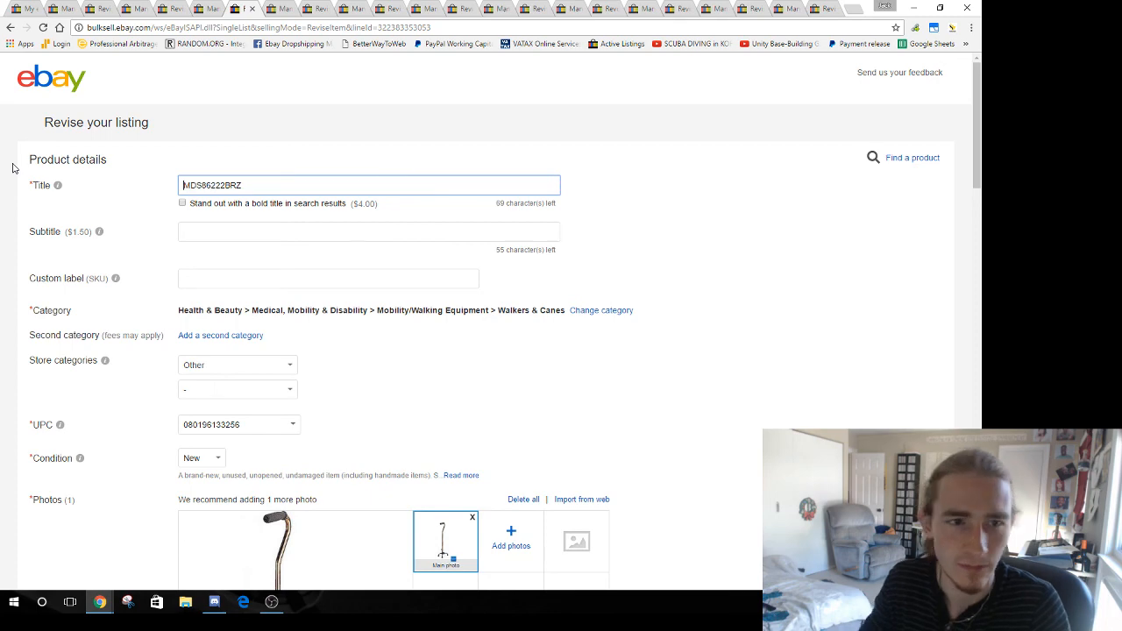
{"action": "scroll", "coordinate": [430, 312], "scroll_direction": "down", "scroll_amount": 5}
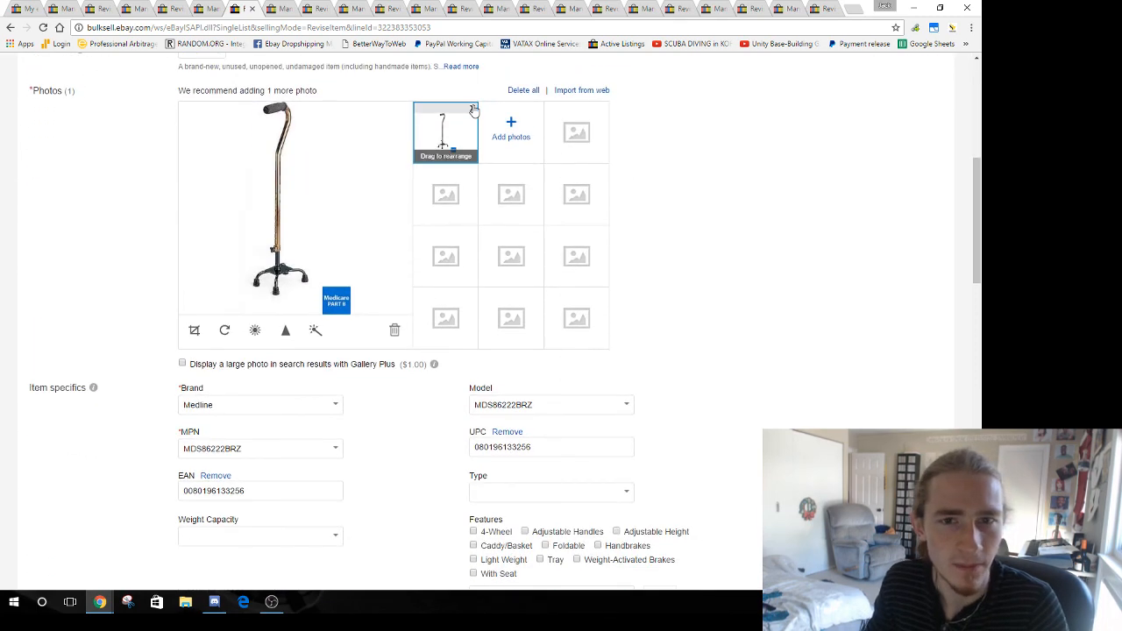
{"action": "left_click", "coordinate": [473, 109]}
{"action": "left_click", "coordinate": [295, 204]}
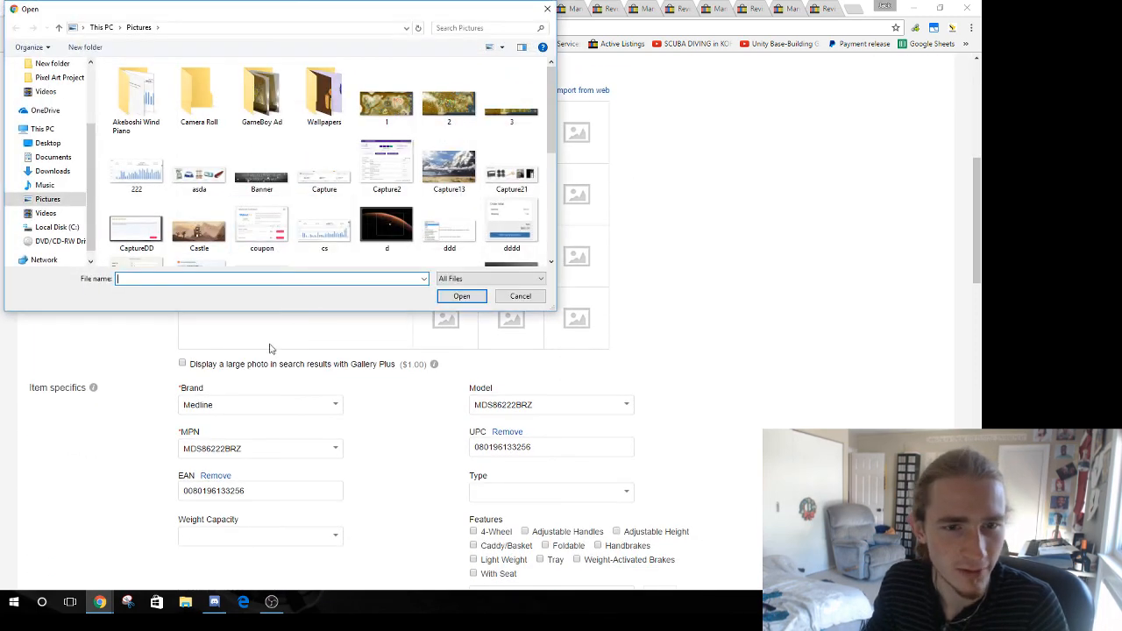
{"action": "left_click", "coordinate": [449, 166]}
{"action": "left_click", "coordinate": [461, 297]}
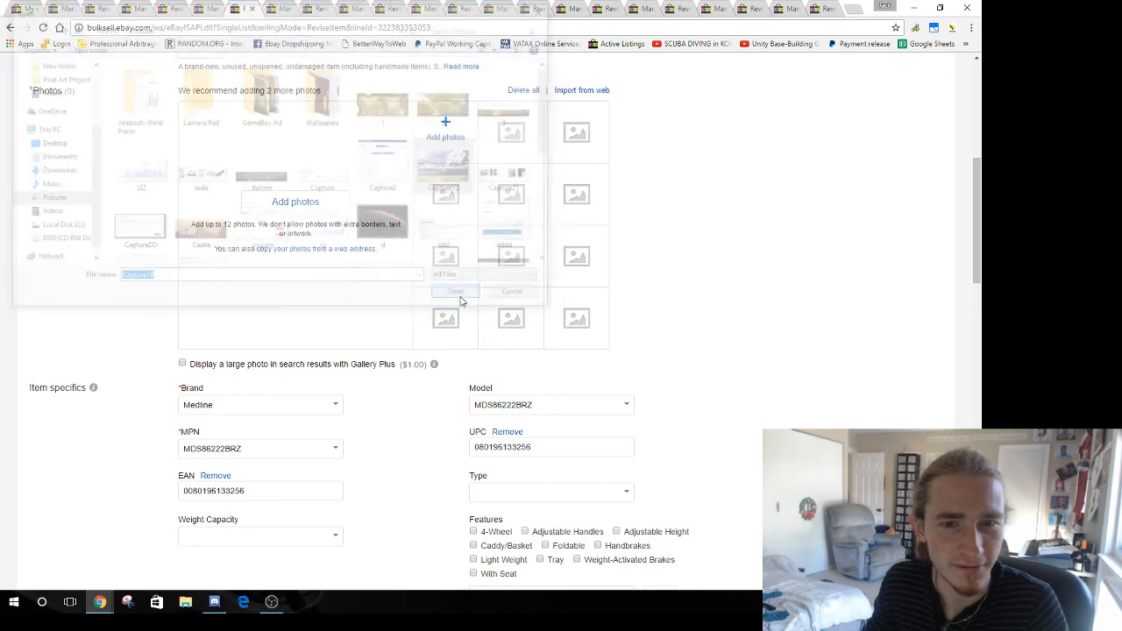
Look over the Aluminum Quad Cane listing's item description, including the purchase note and the specifications table
{"action": "scroll", "coordinate": [638, 283], "scroll_direction": "down", "scroll_amount": 8}
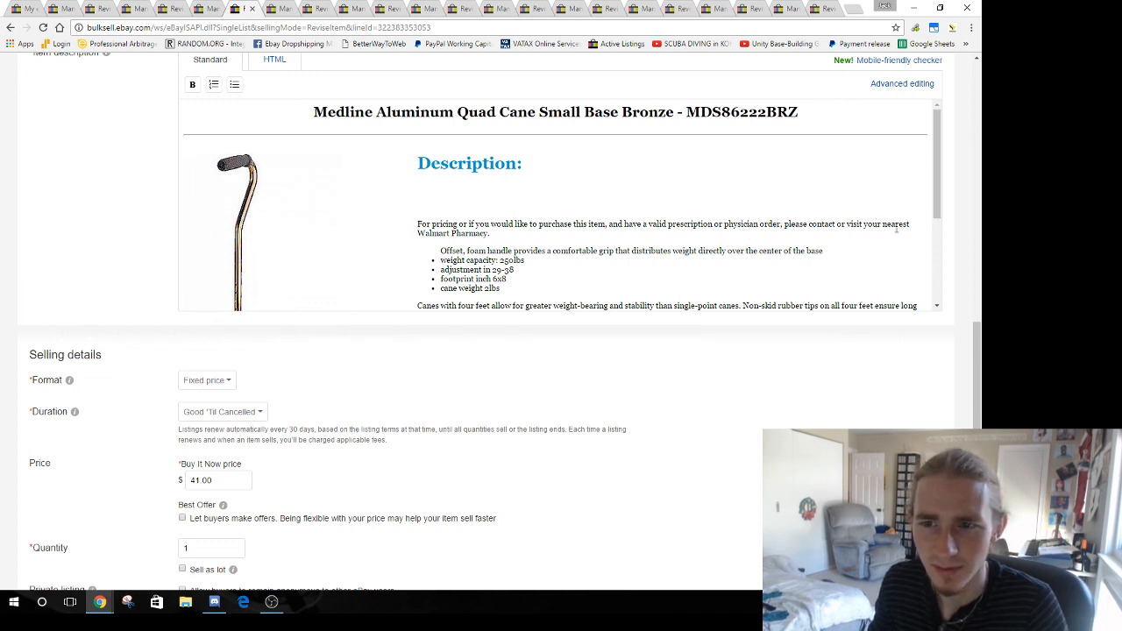
{"action": "left_click", "coordinate": [825, 234]}
{"action": "scroll", "coordinate": [509, 220], "scroll_direction": "down", "scroll_amount": 3}
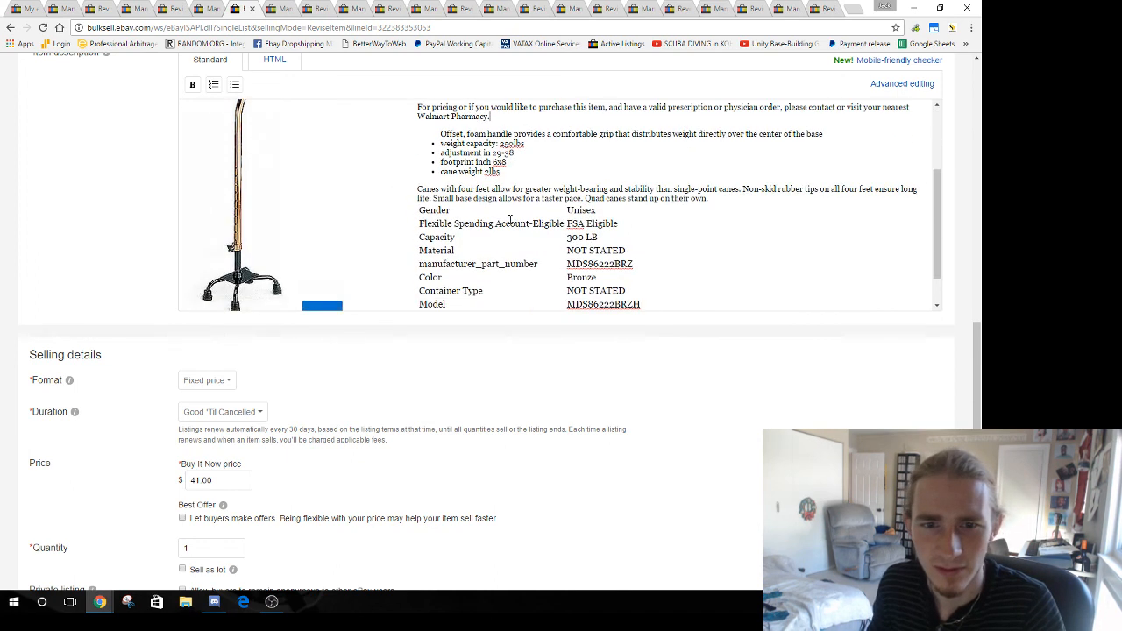
{"action": "scroll", "coordinate": [526, 273], "scroll_direction": "up", "scroll_amount": 2}
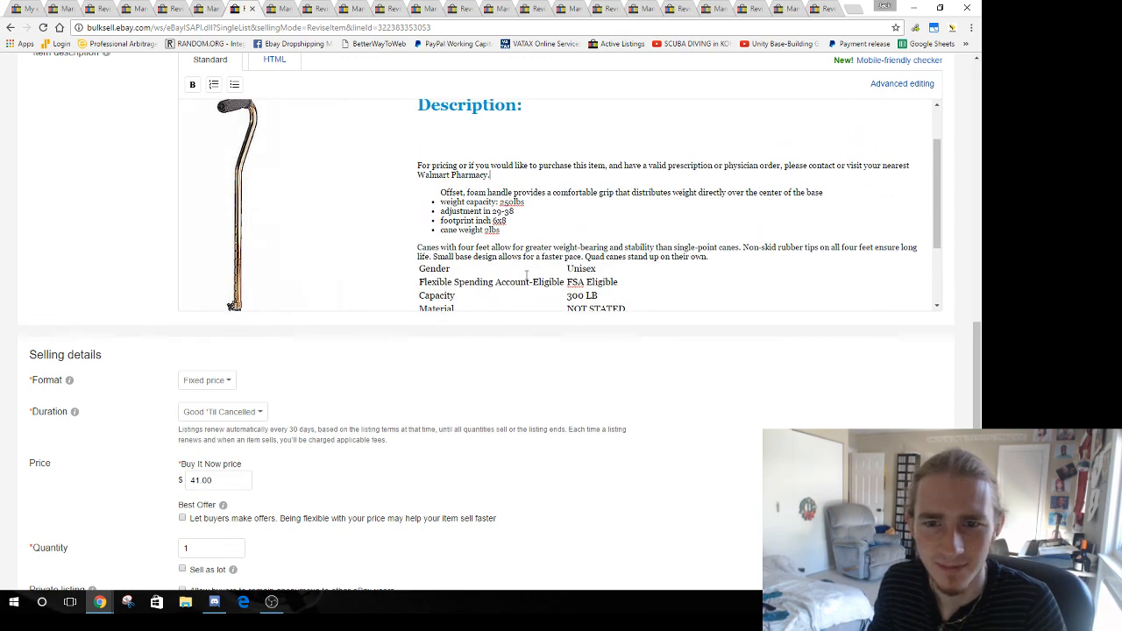
{"action": "scroll", "coordinate": [526, 276], "scroll_direction": "up", "scroll_amount": 5}
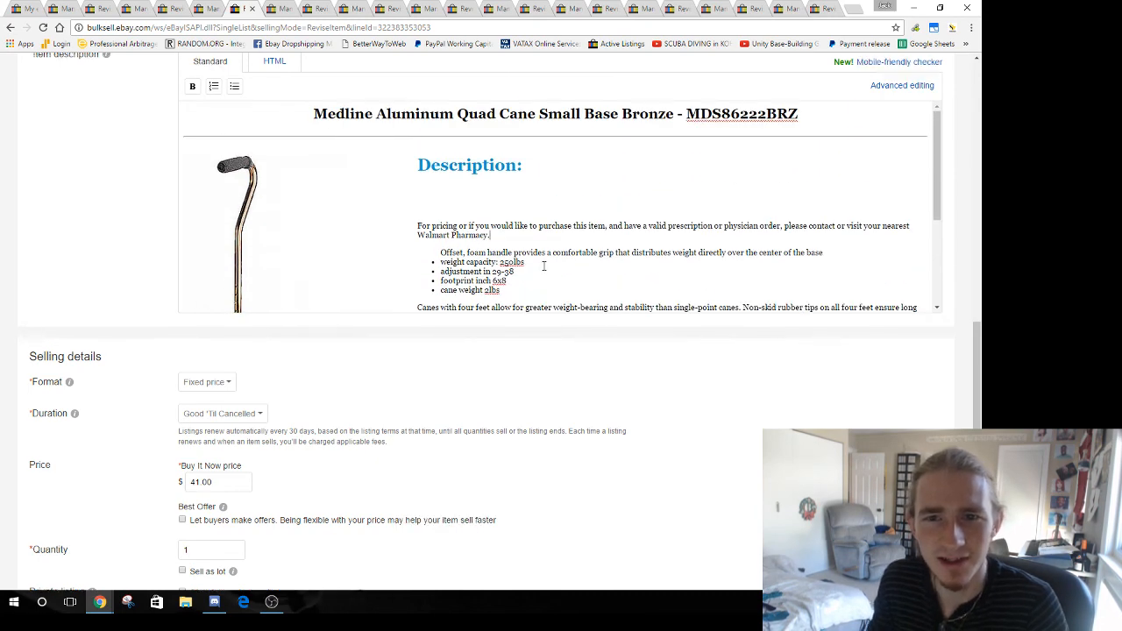
Review and delete the entire item description of the Aluminum Quad Cane and submit the listing update
{"action": "scroll", "coordinate": [543, 265], "scroll_direction": "down", "scroll_amount": 3}
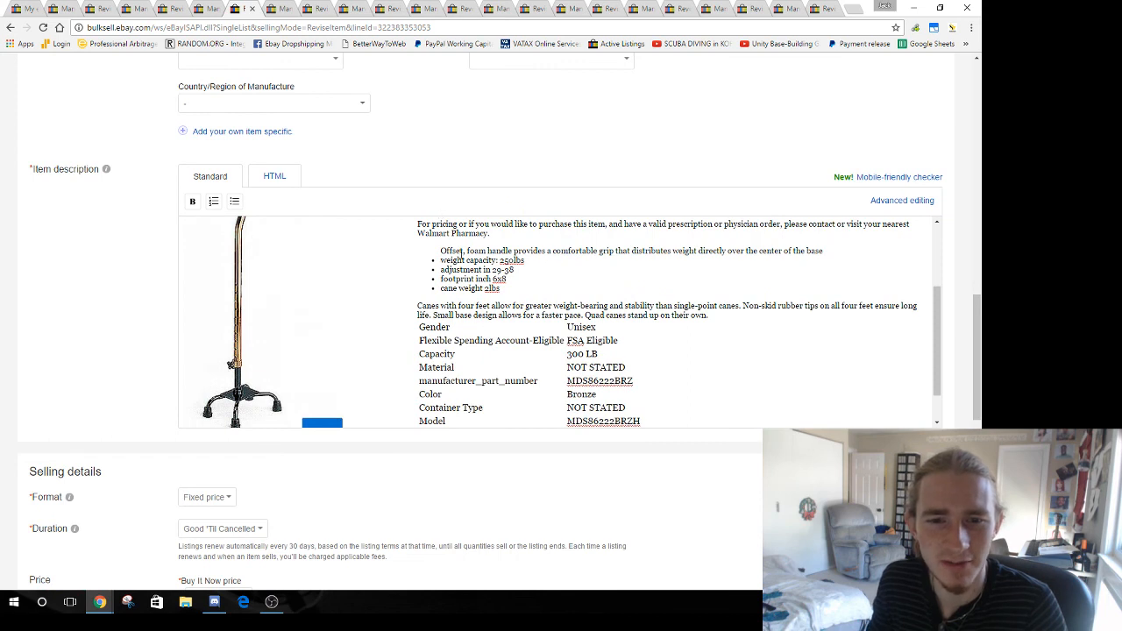
{"action": "left_click_drag", "start_coordinate": [424, 232], "coordinate": [498, 233]}
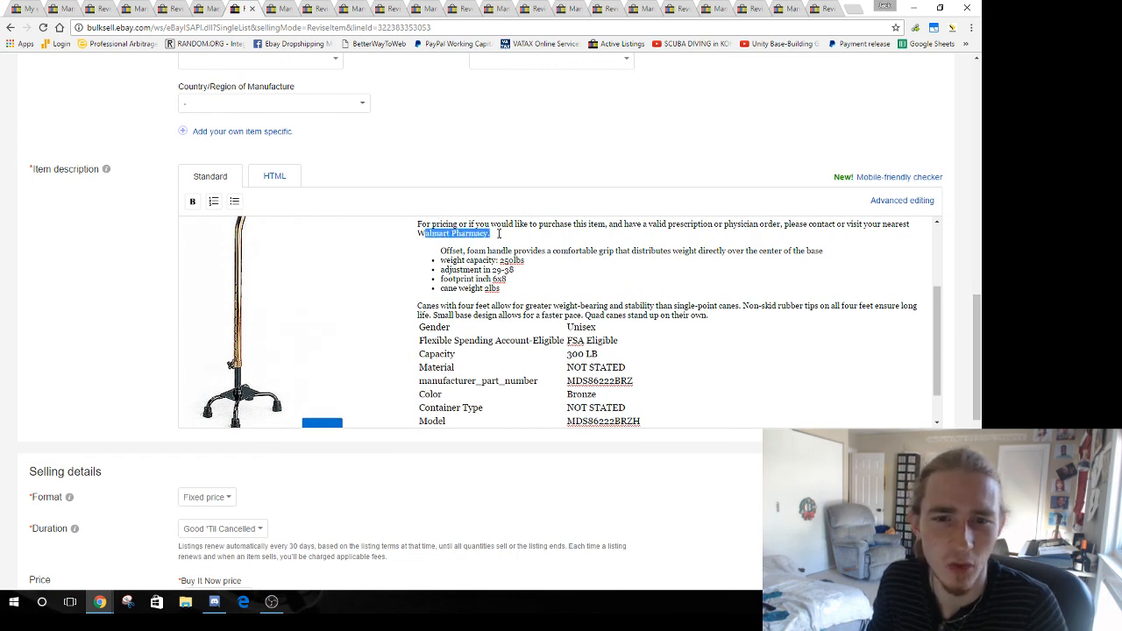
{"action": "left_click", "coordinate": [520, 251]}
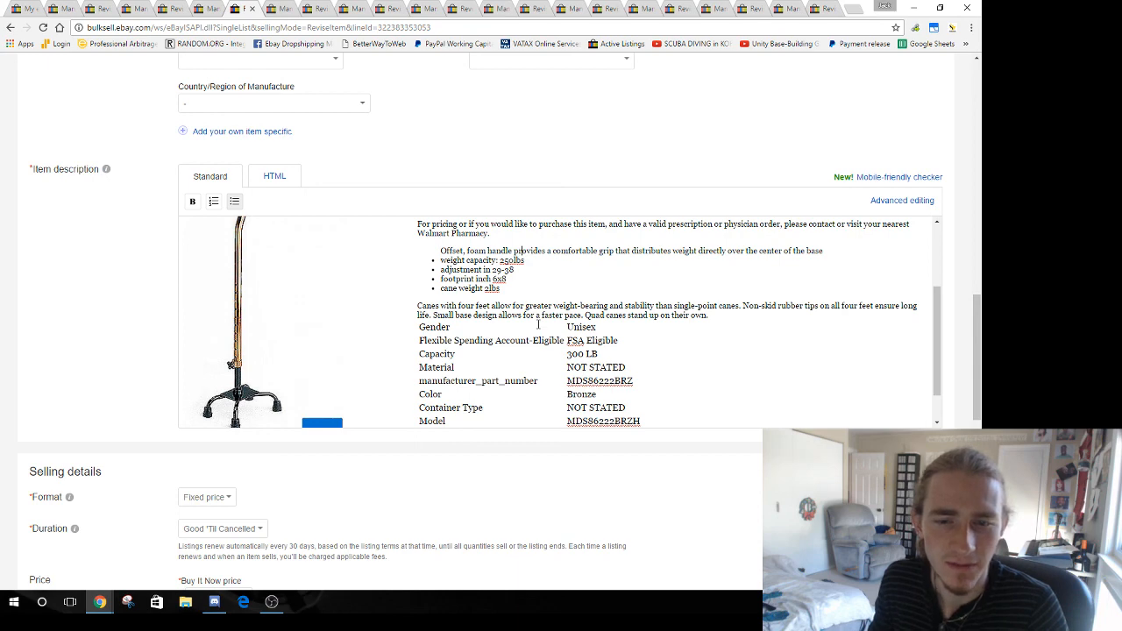
{"action": "scroll", "coordinate": [538, 324], "scroll_direction": "up", "scroll_amount": 6}
{"action": "scroll", "coordinate": [536, 325], "scroll_direction": "down", "scroll_amount": 4}
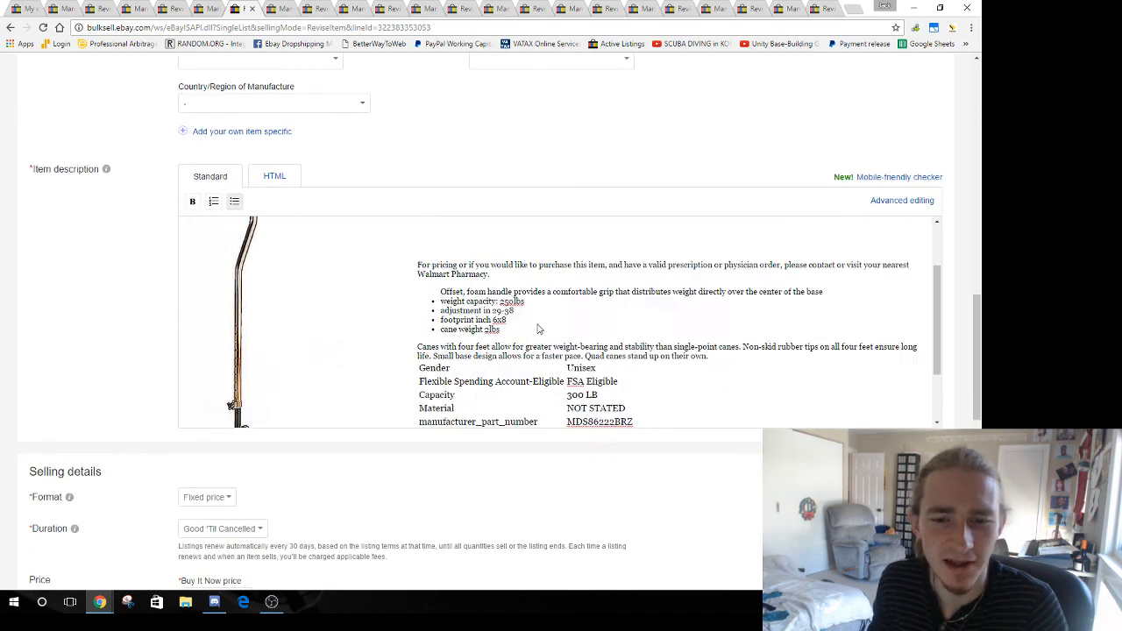
{"action": "scroll", "coordinate": [538, 328], "scroll_direction": "down", "scroll_amount": 2}
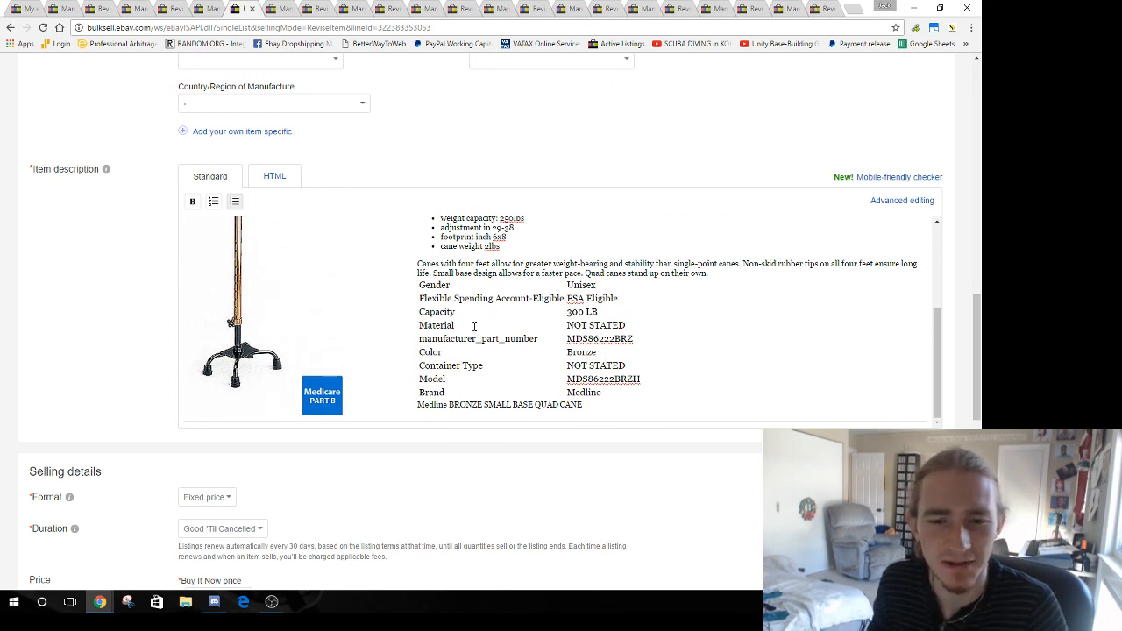
{"action": "scroll", "coordinate": [138, 321], "scroll_direction": "down", "scroll_amount": 6}
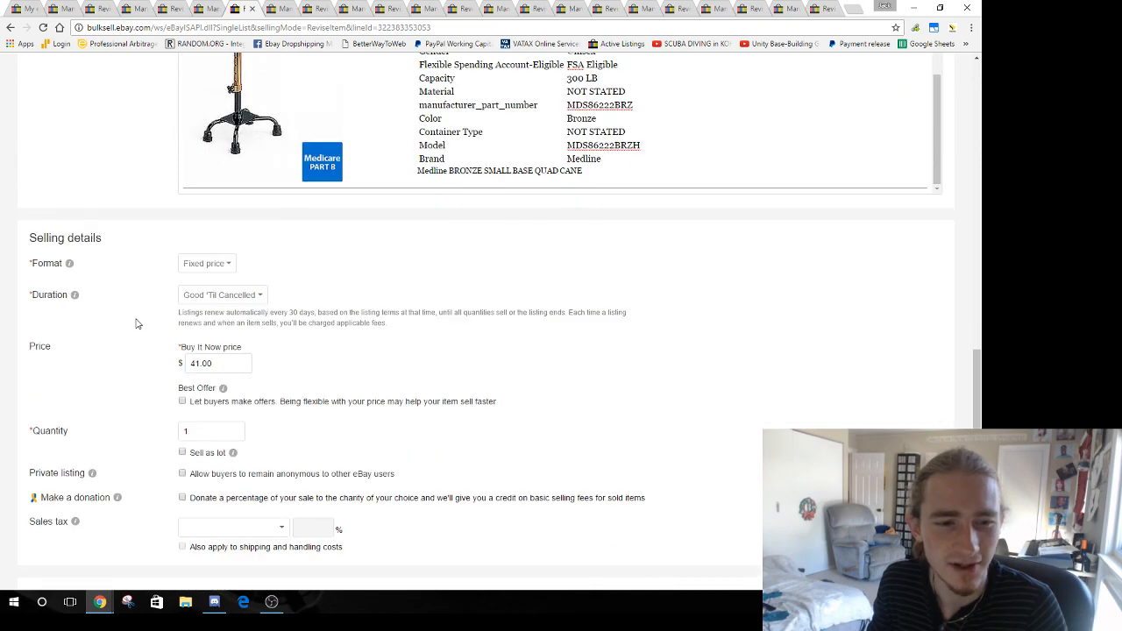
{"action": "scroll", "coordinate": [136, 324], "scroll_direction": "down", "scroll_amount": 2}
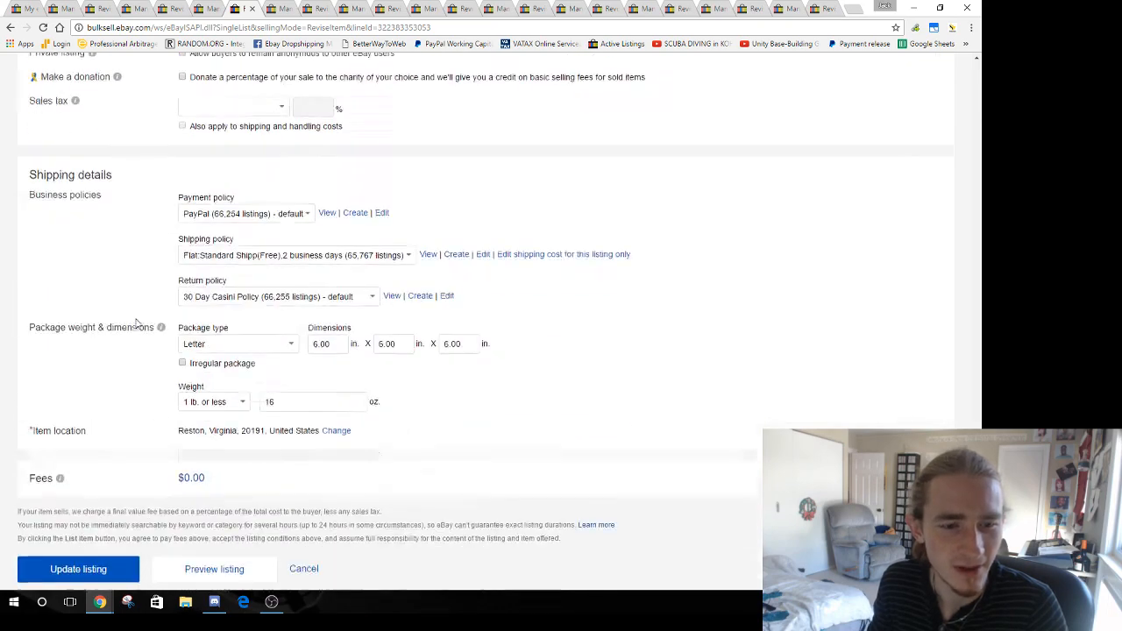
{"action": "left_click", "coordinate": [78, 541]}
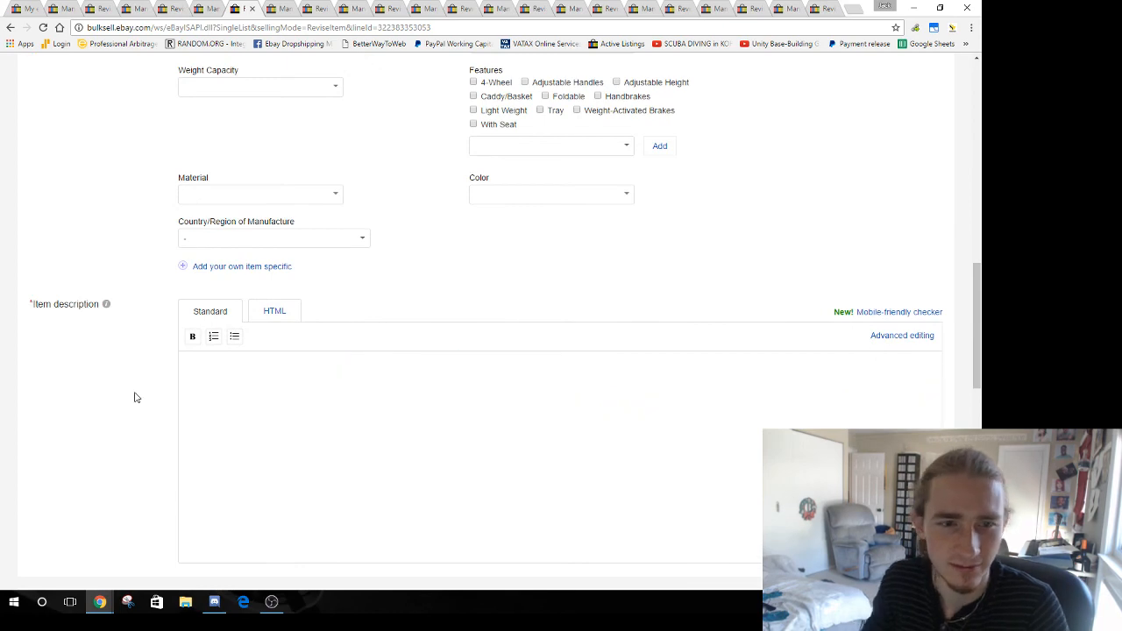
{"action": "scroll", "coordinate": [135, 394], "scroll_direction": "down", "scroll_amount": 8}
{"action": "left_click", "coordinate": [95, 541]}
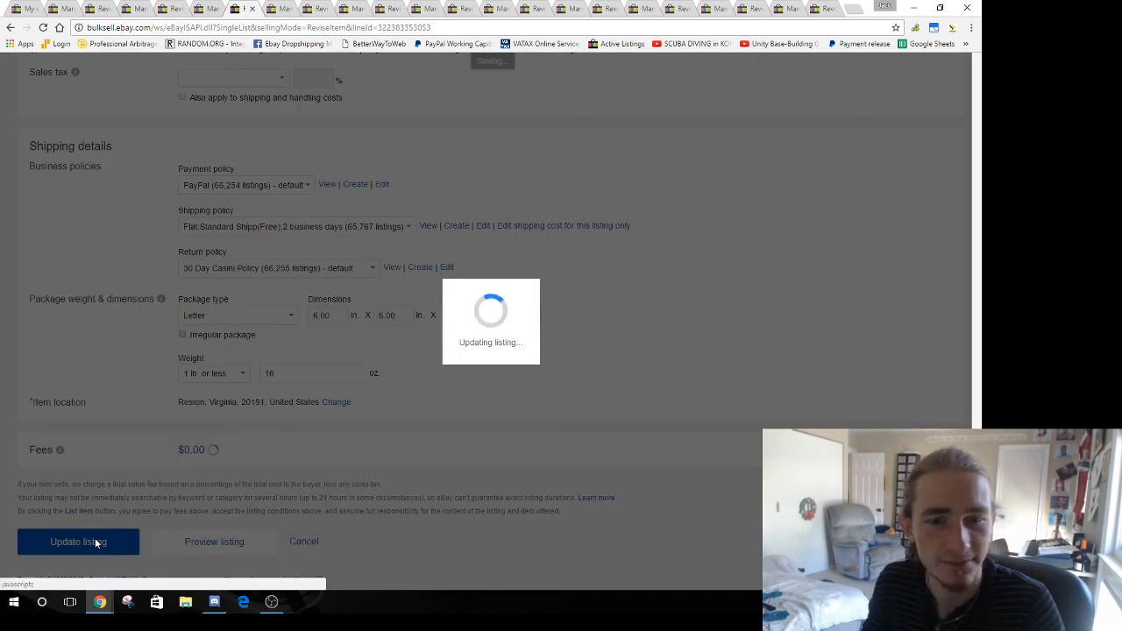
Open the Powder-Free Synthetic Vinyl Exam Gloves listing for revision, trim its title to "150" and replace both photos with Capture13
{"action": "scroll", "coordinate": [173, 371], "scroll_direction": "down", "scroll_amount": 1}
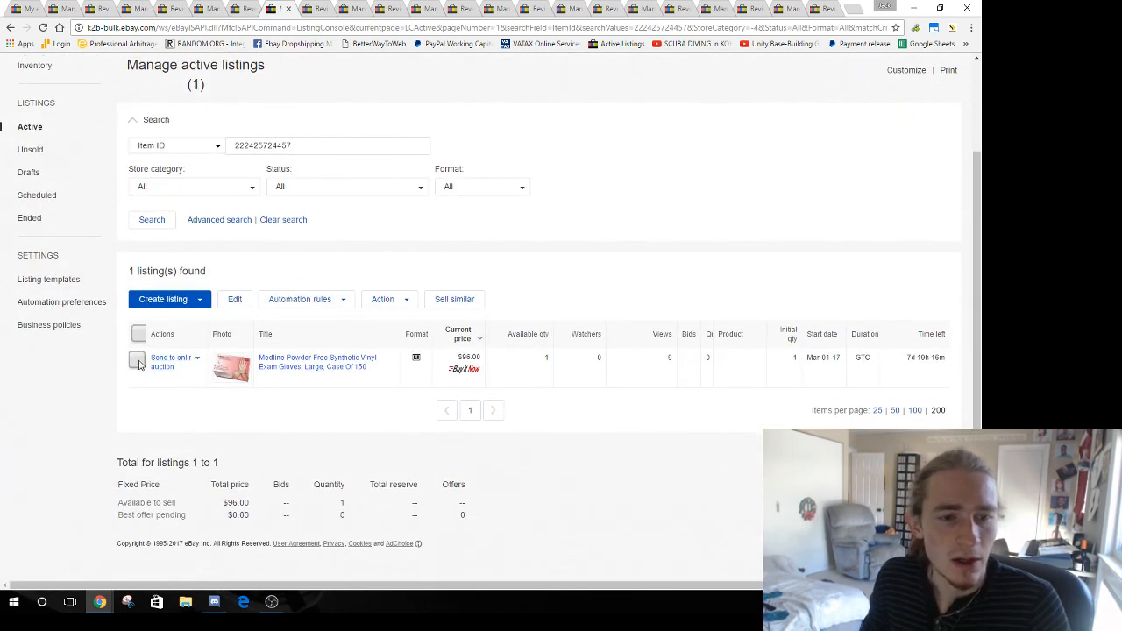
{"action": "left_click", "coordinate": [321, 369]}
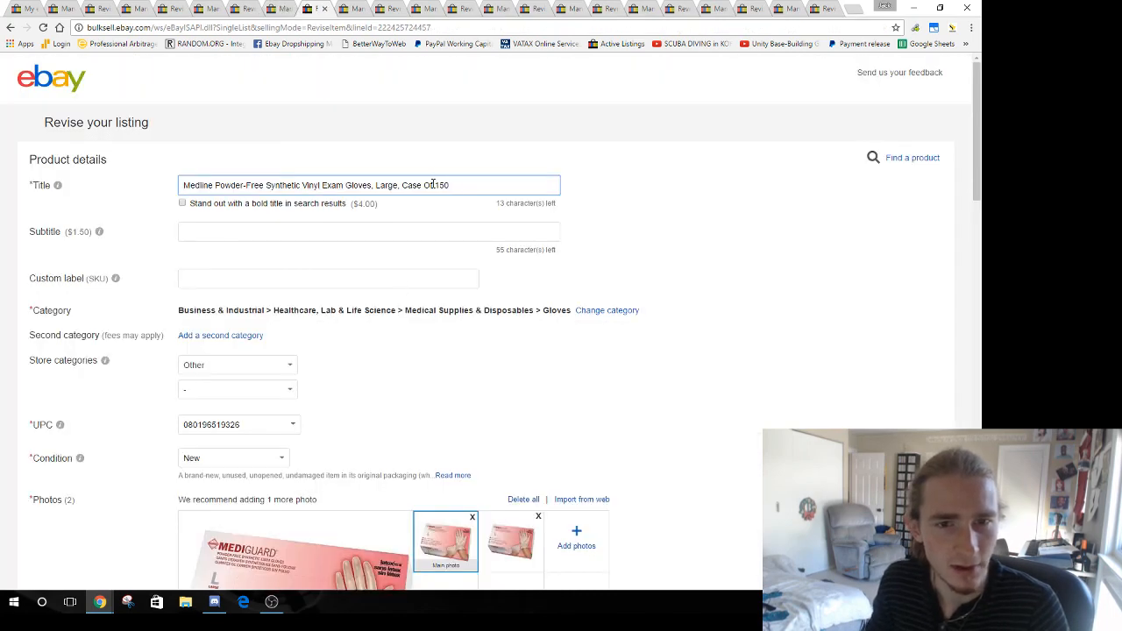
{"action": "left_click_drag", "start_coordinate": [432, 185], "coordinate": [180, 185]}
{"action": "key", "text": "BackSpace"}
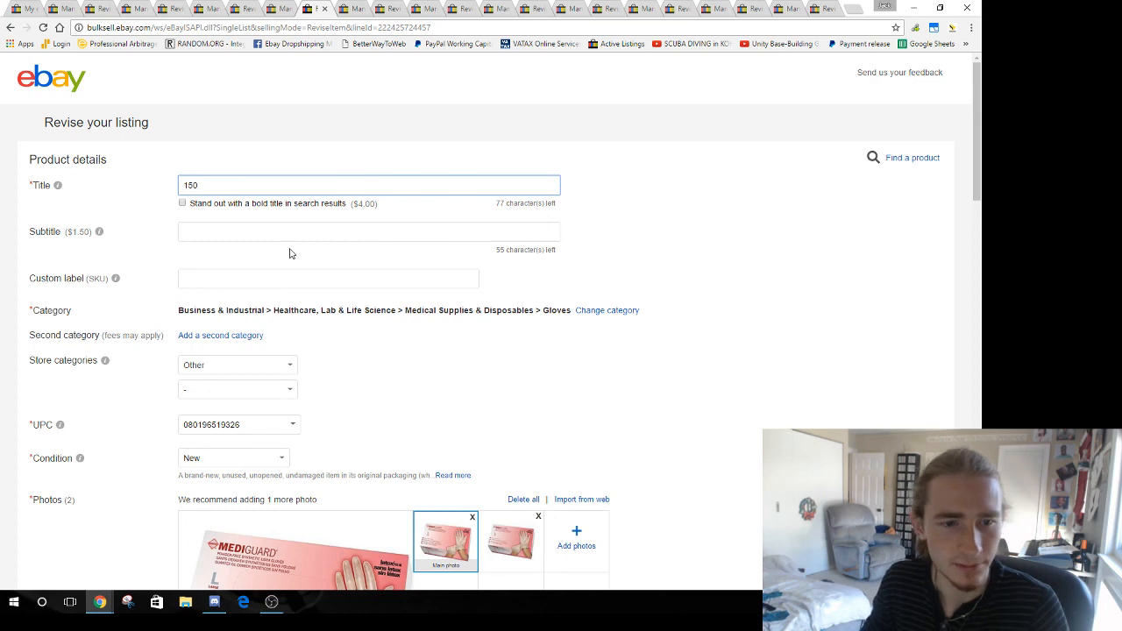
{"action": "scroll", "coordinate": [289, 254], "scroll_direction": "down", "scroll_amount": 3}
{"action": "left_click", "coordinate": [472, 225]}
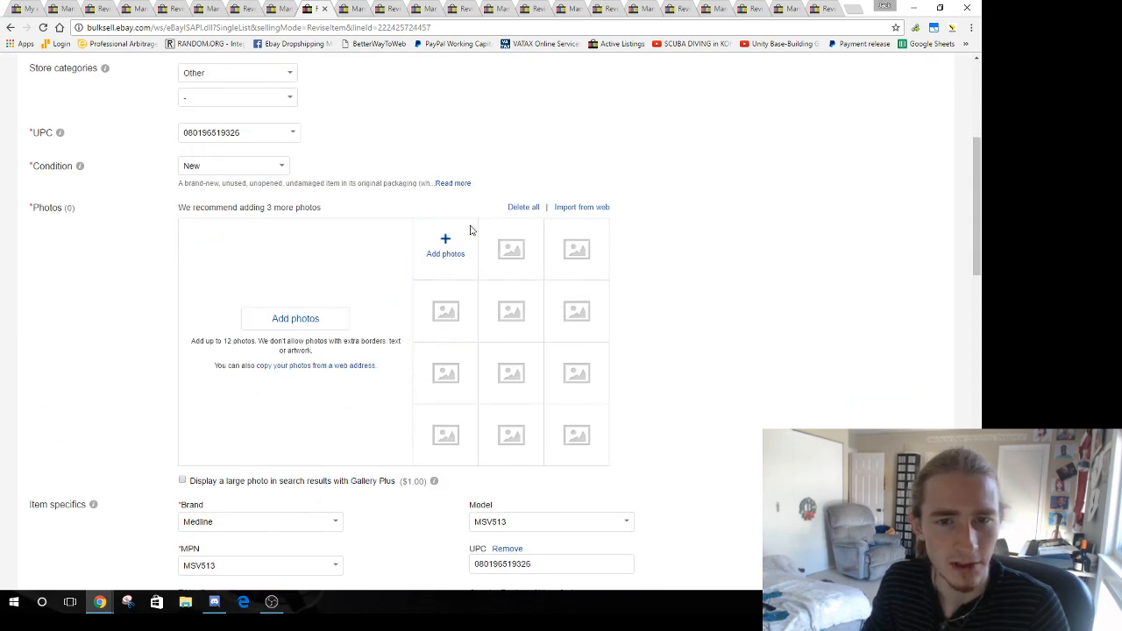
{"action": "left_click", "coordinate": [290, 328]}
{"action": "left_click", "coordinate": [441, 165]}
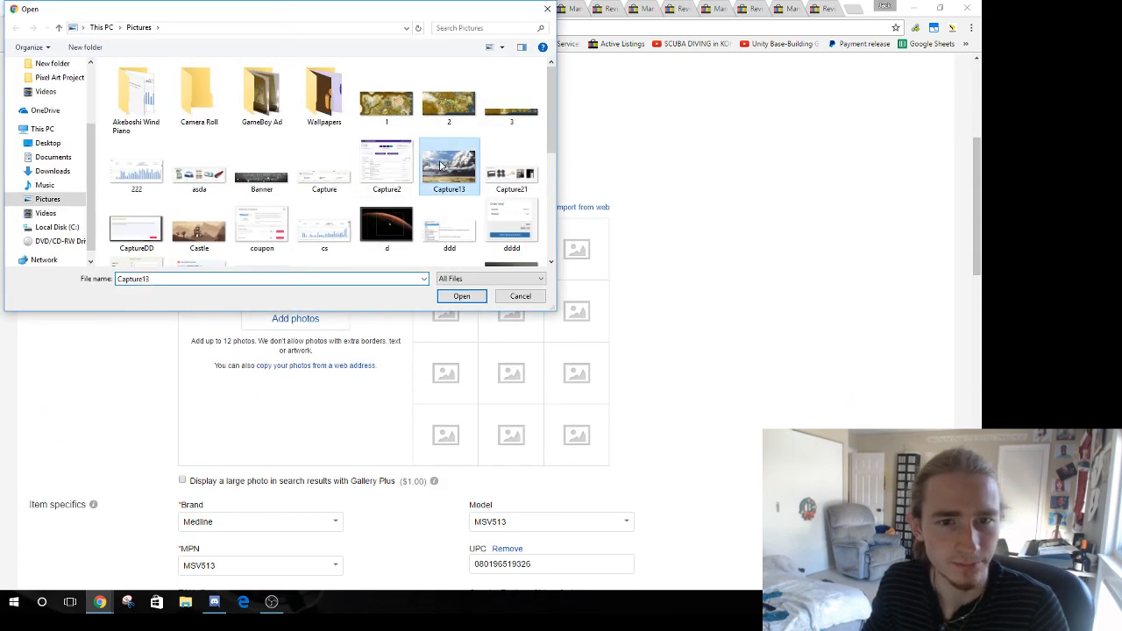
{"action": "left_click", "coordinate": [462, 296]}
Delete the entire item description of the Vinyl Exam Gloves and submit the listing update
{"action": "scroll", "coordinate": [632, 314], "scroll_direction": "down", "scroll_amount": 5}
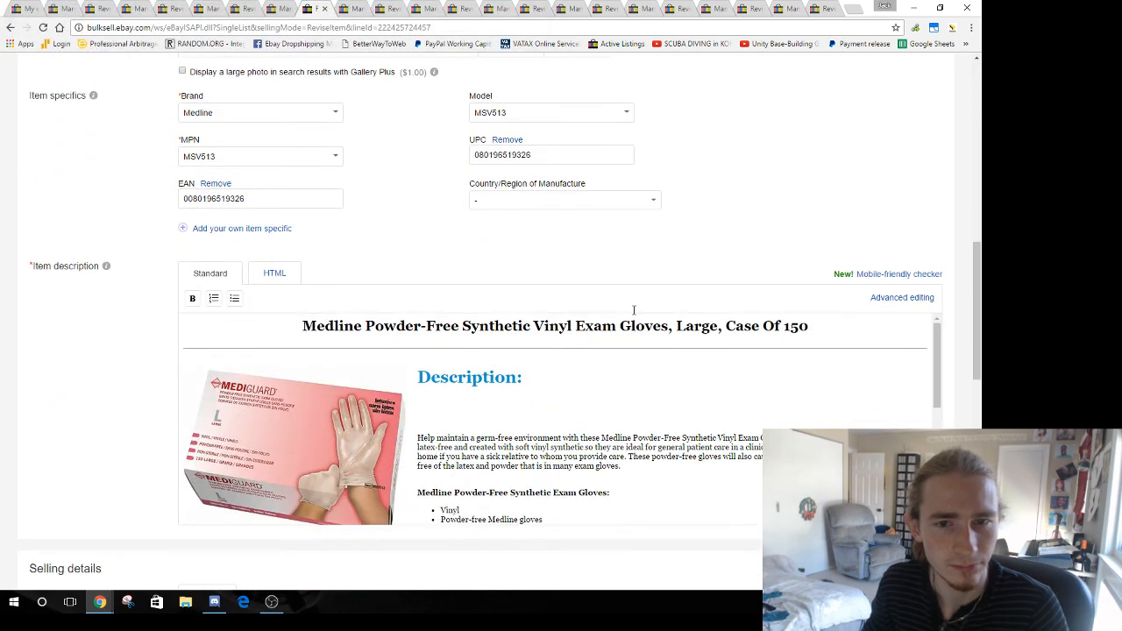
{"action": "scroll", "coordinate": [634, 309], "scroll_direction": "down", "scroll_amount": 2}
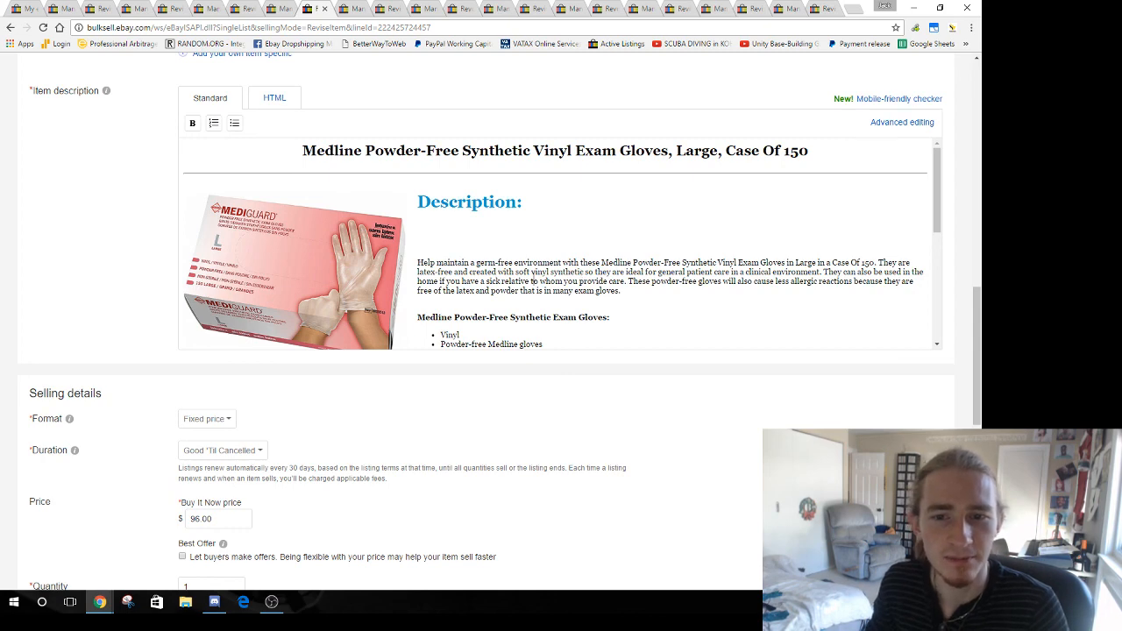
{"action": "key", "text": "ctrl+a"}
{"action": "key", "text": "Delete"}
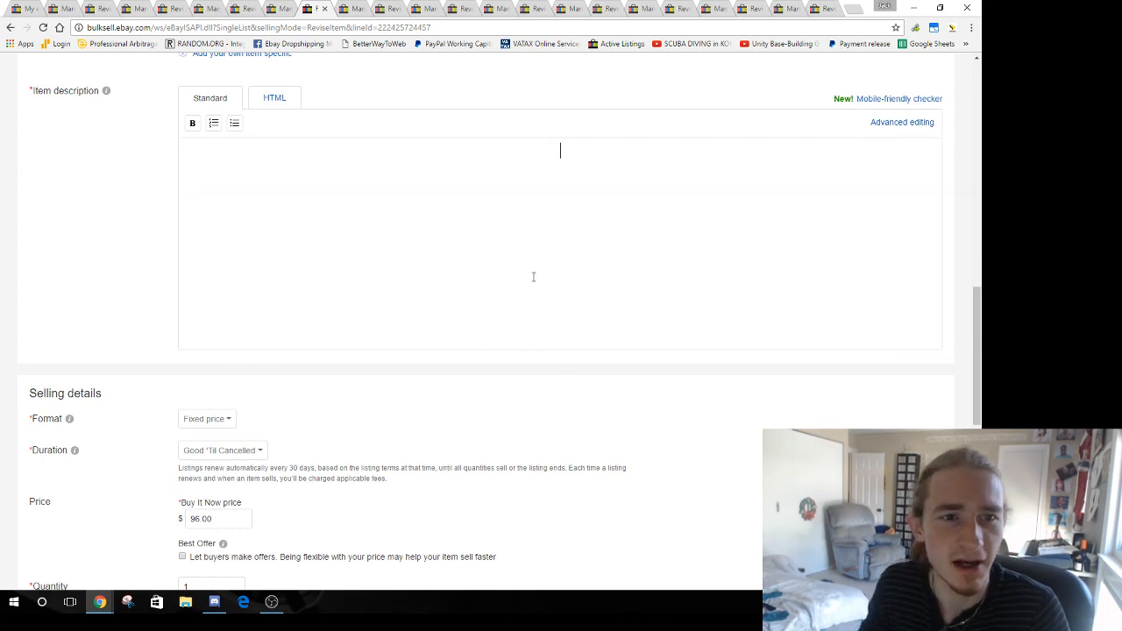
{"action": "scroll", "coordinate": [138, 310], "scroll_direction": "down", "scroll_amount": 6}
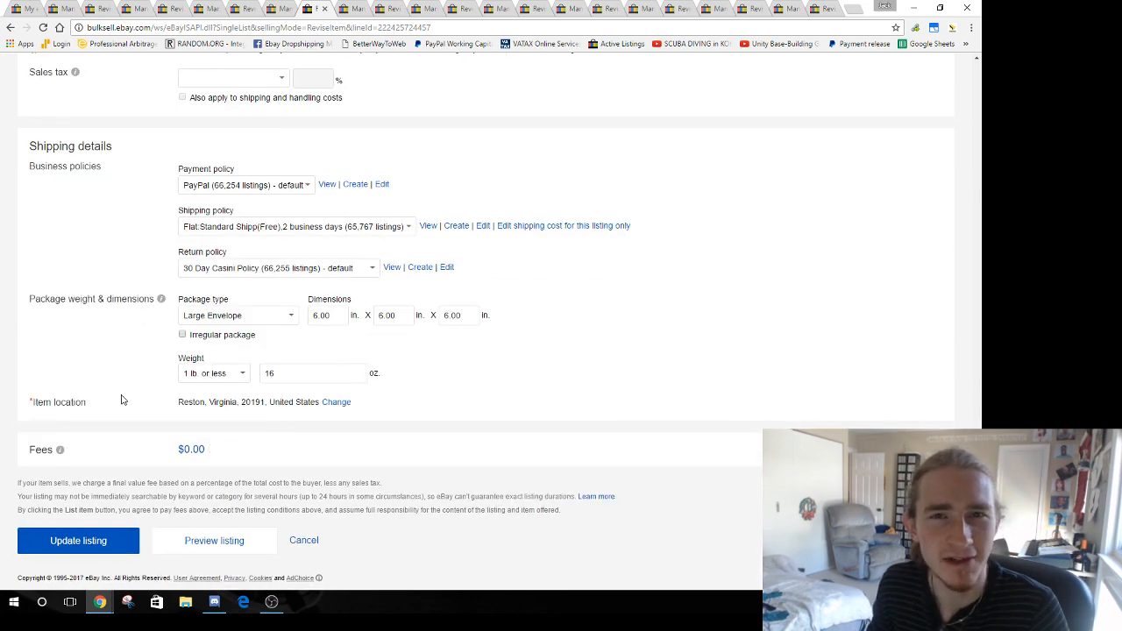
{"action": "scroll", "coordinate": [119, 396], "scroll_direction": "up", "scroll_amount": 4}
{"action": "scroll", "coordinate": [119, 395], "scroll_direction": "up", "scroll_amount": 4}
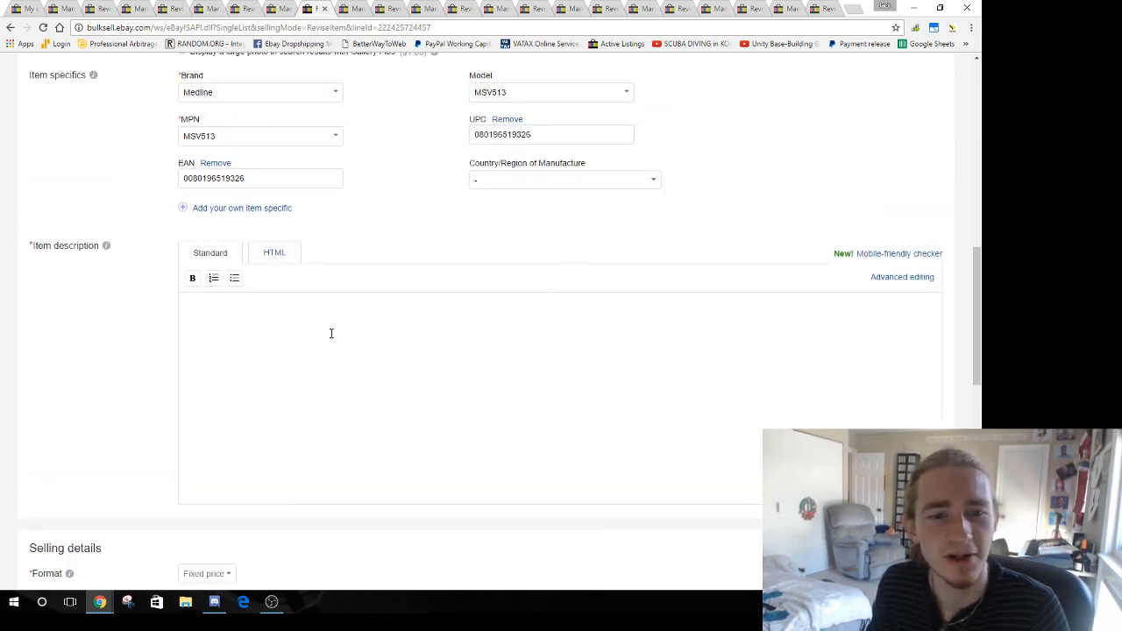
{"action": "scroll", "coordinate": [15, 321], "scroll_direction": "up", "scroll_amount": 5}
{"action": "scroll", "coordinate": [145, 377], "scroll_direction": "down", "scroll_amount": 15}
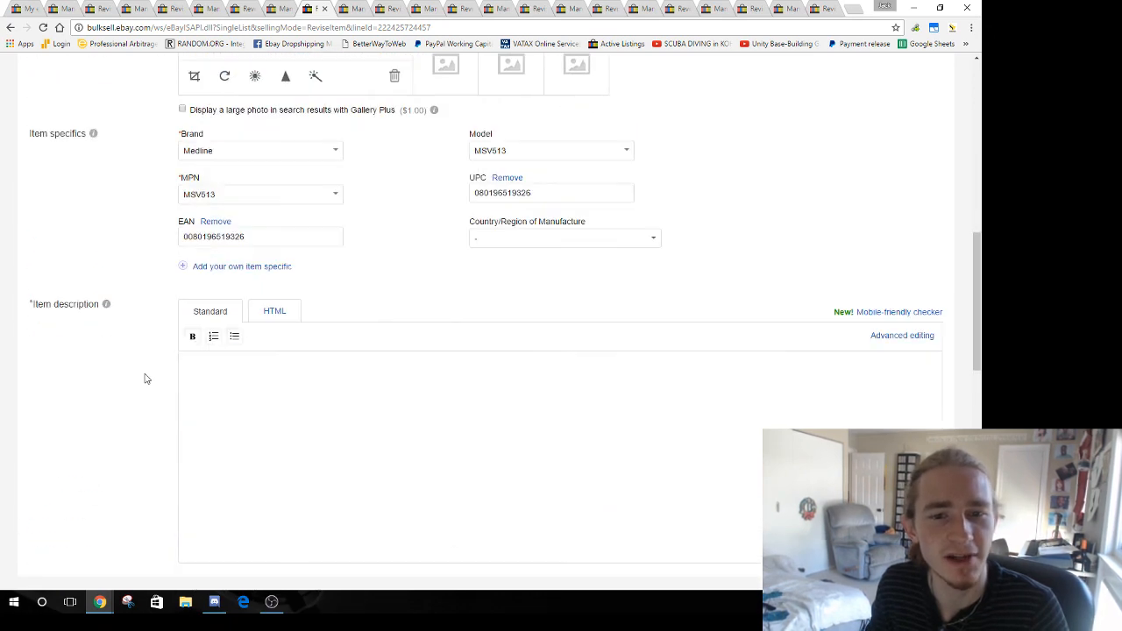
{"action": "left_click", "coordinate": [79, 544]}
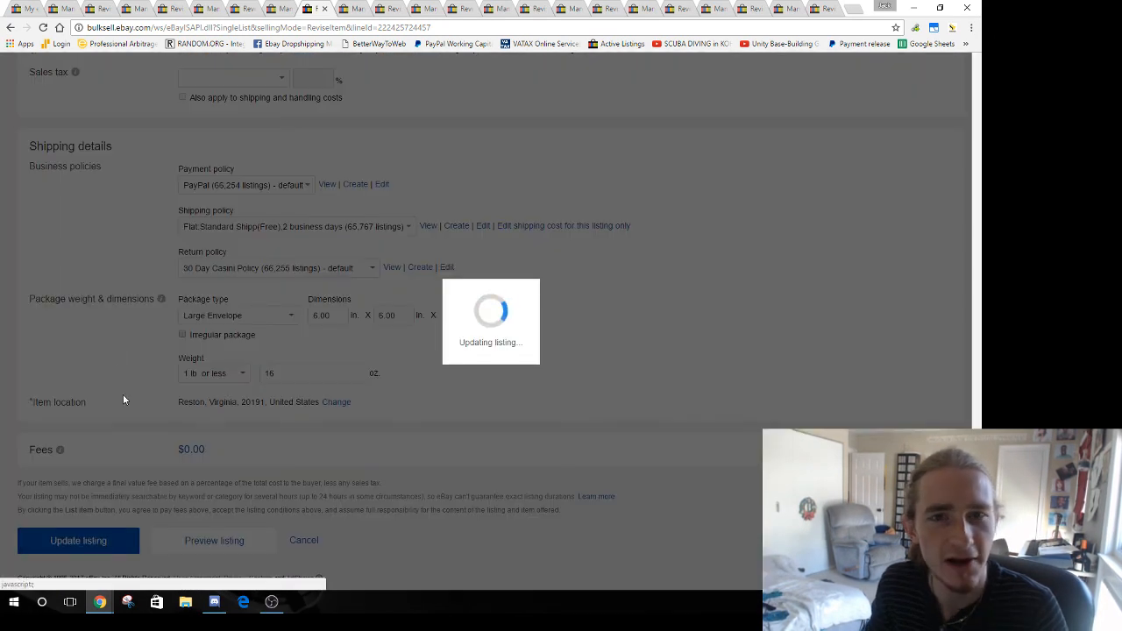
Trim the K1 Basic Extra-Wide Wheelchairs listing's title to "Legrests" and replace its photo with Capture13
{"action": "key", "text": "ctrl+Tab"}
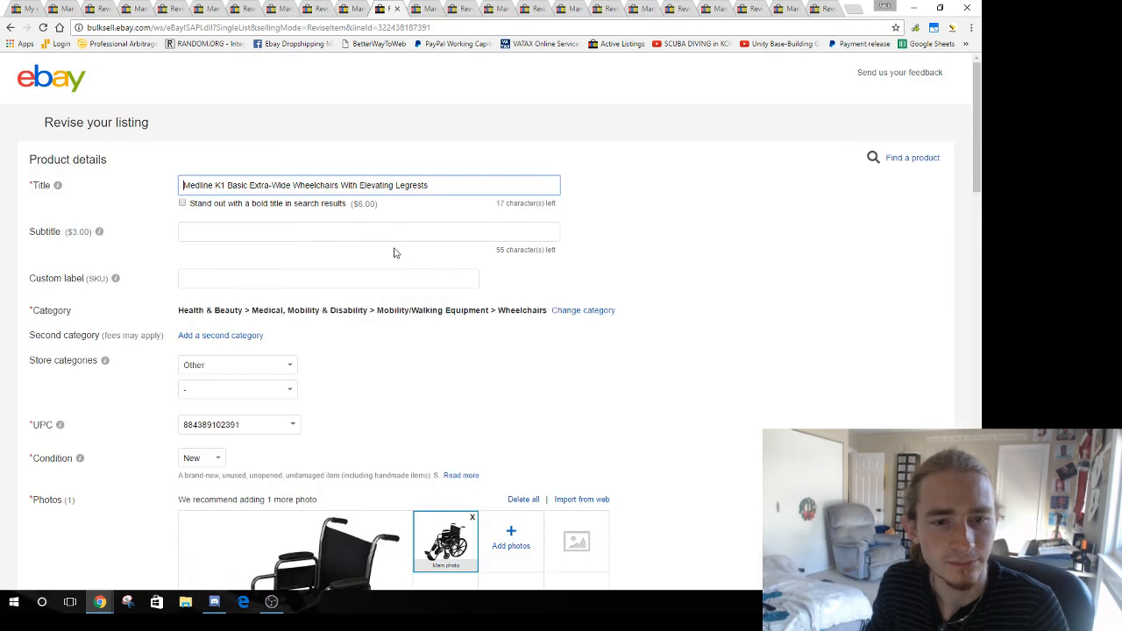
{"action": "scroll", "coordinate": [394, 253], "scroll_direction": "down", "scroll_amount": 1}
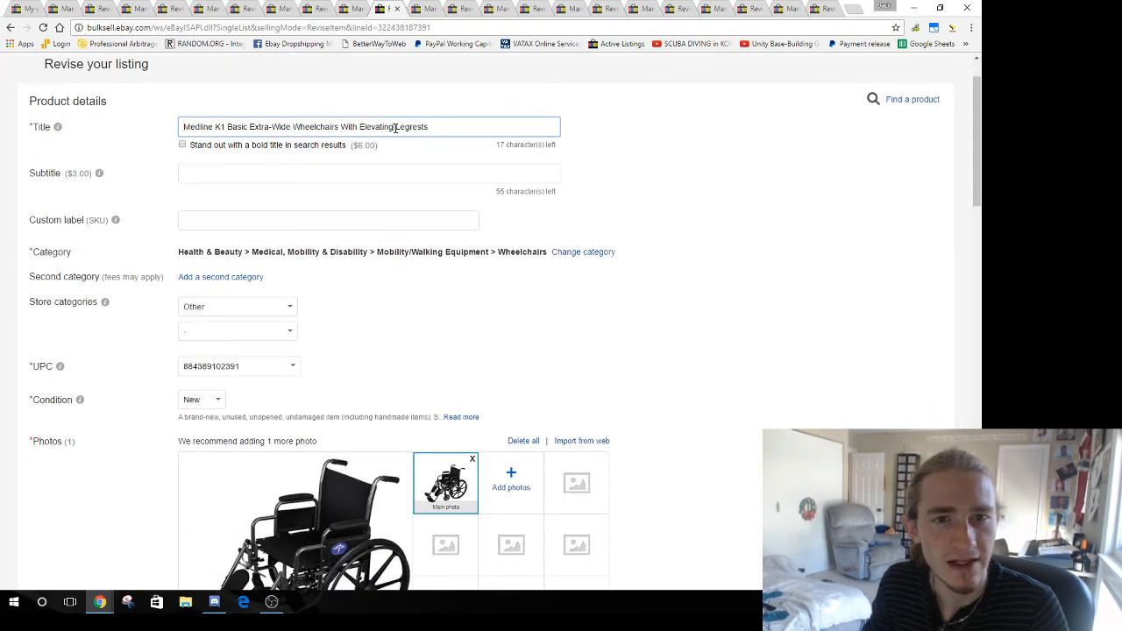
{"action": "left_click_drag", "start_coordinate": [397, 128], "coordinate": [182, 128]}
{"action": "key", "text": "BackSpace"}
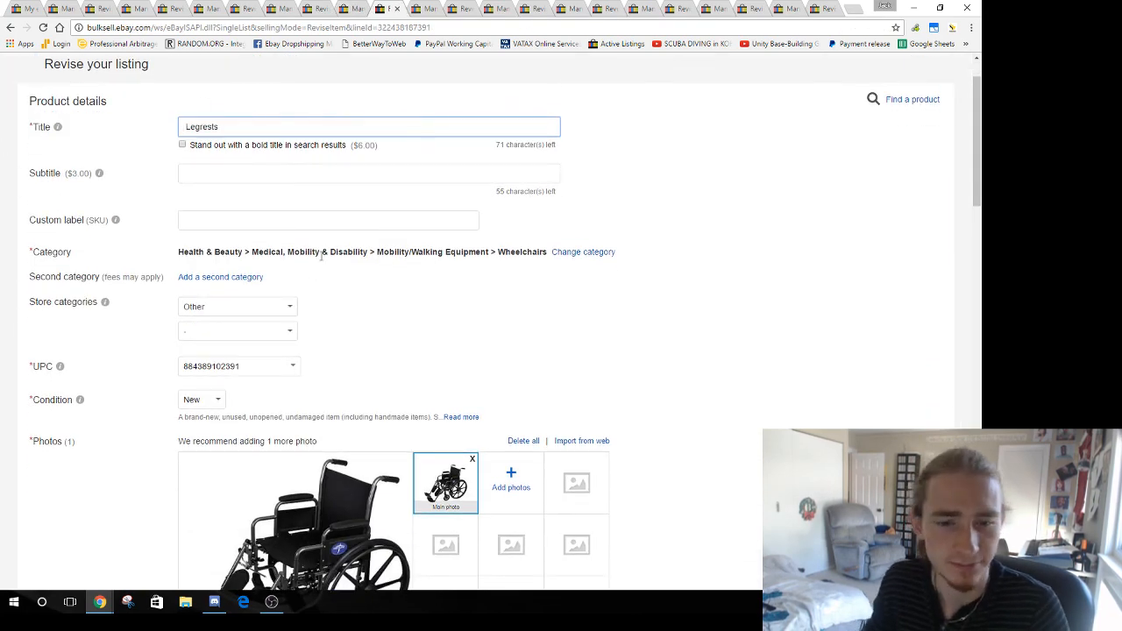
{"action": "scroll", "coordinate": [322, 254], "scroll_direction": "down", "scroll_amount": 3}
{"action": "left_click", "coordinate": [472, 226]}
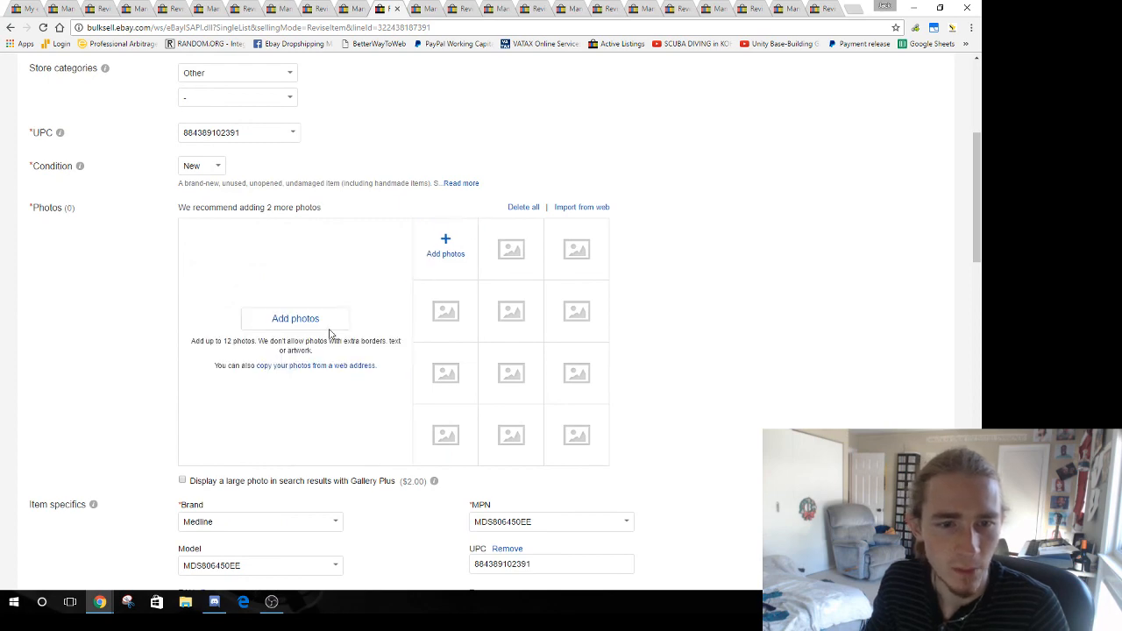
{"action": "left_click", "coordinate": [306, 326]}
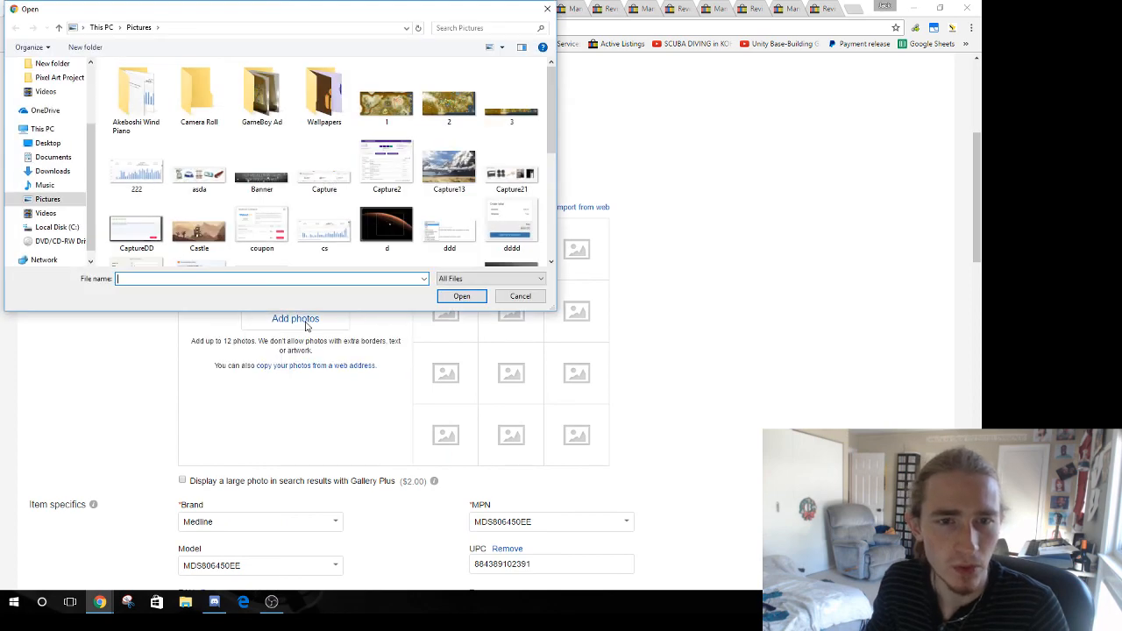
{"action": "left_click", "coordinate": [449, 167]}
{"action": "left_click", "coordinate": [462, 296]}
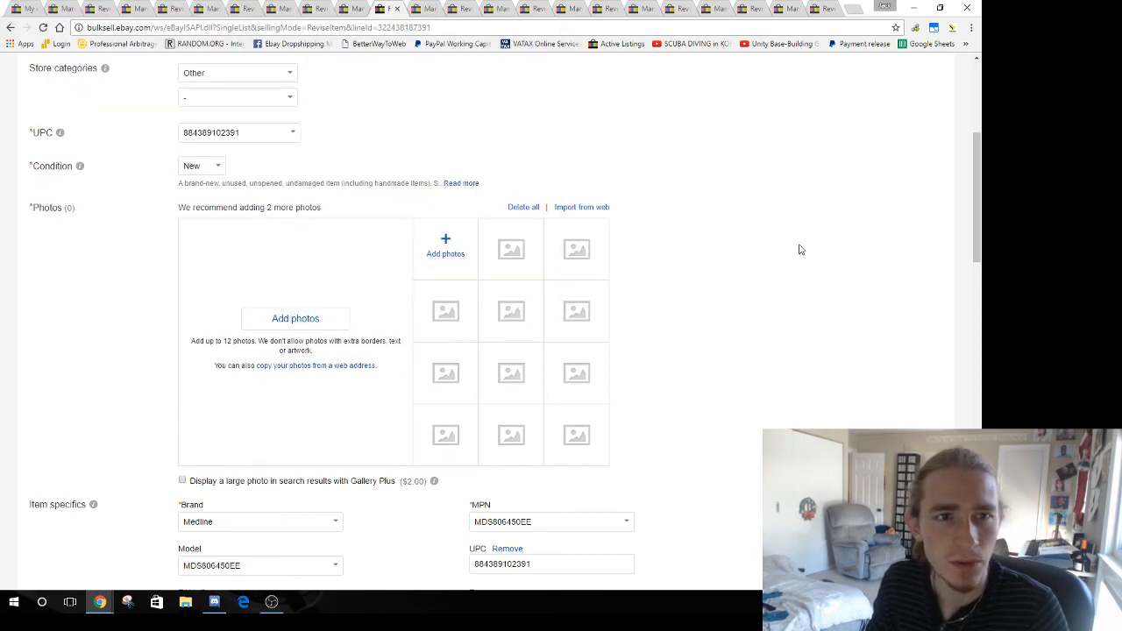
Delete the entire item description of the Extra-Wide Wheelchairs and submit the listing update
{"action": "scroll", "coordinate": [689, 260], "scroll_direction": "down", "scroll_amount": 7}
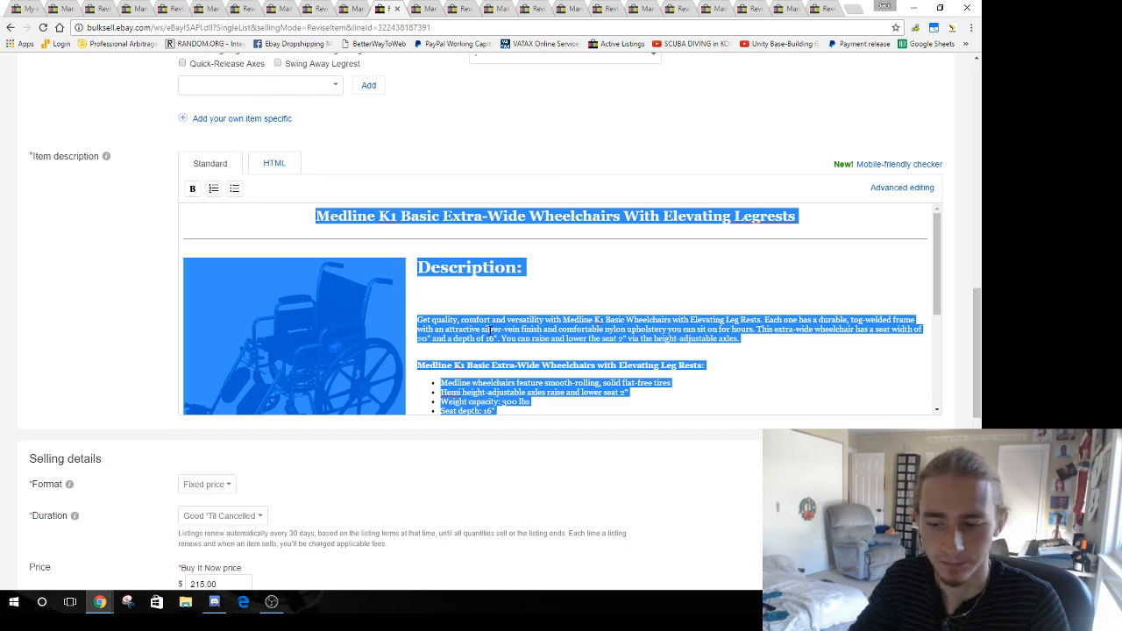
{"action": "key", "text": "Delete"}
{"action": "scroll", "coordinate": [488, 330], "scroll_direction": "down", "scroll_amount": 10}
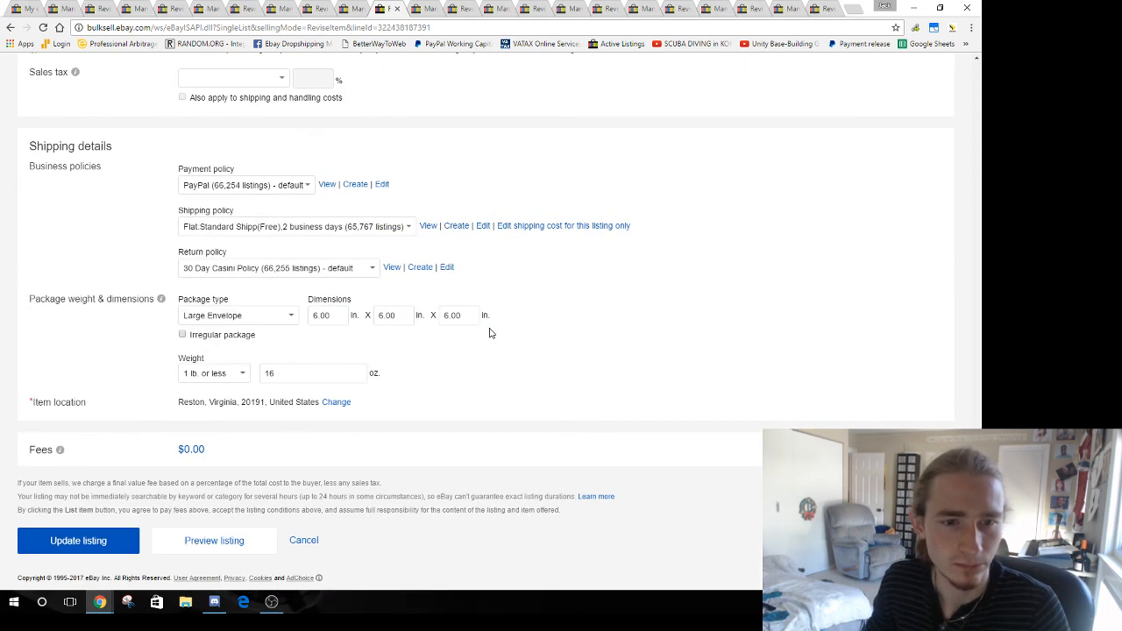
{"action": "left_click", "coordinate": [106, 543]}
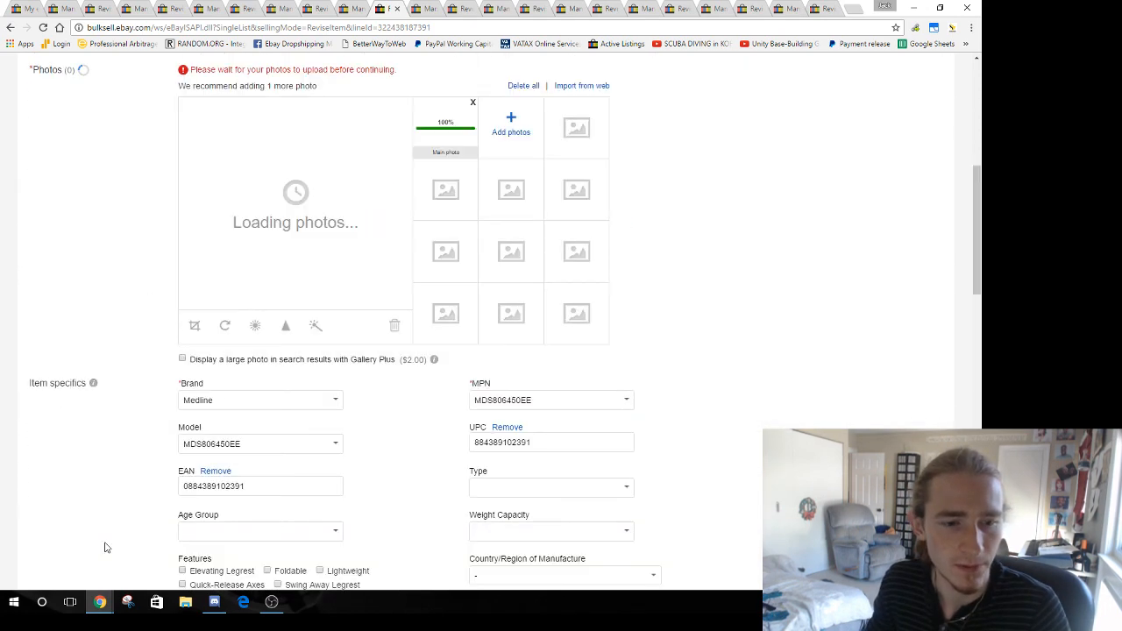
{"action": "scroll", "coordinate": [120, 251], "scroll_direction": "down", "scroll_amount": 15}
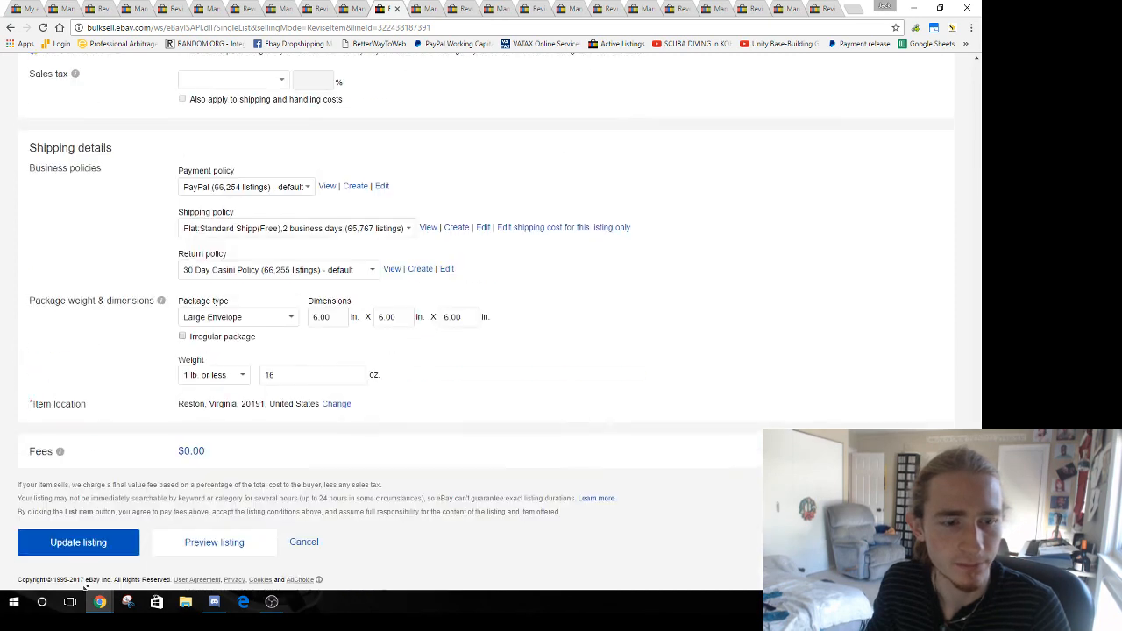
{"action": "left_click", "coordinate": [86, 539]}
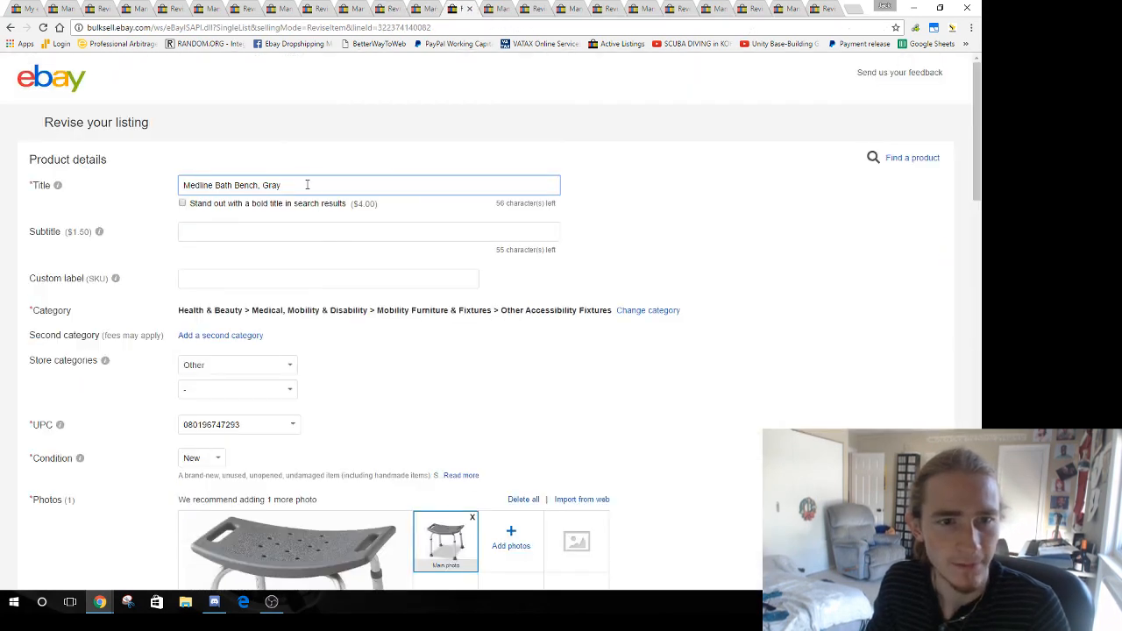
Trim the Medline Bath Bench listing's title to "Gray" and replace its photo with Capture13
{"action": "left_click_drag", "start_coordinate": [264, 181], "coordinate": [3, 131]}
{"action": "key", "text": "BackSpace"}
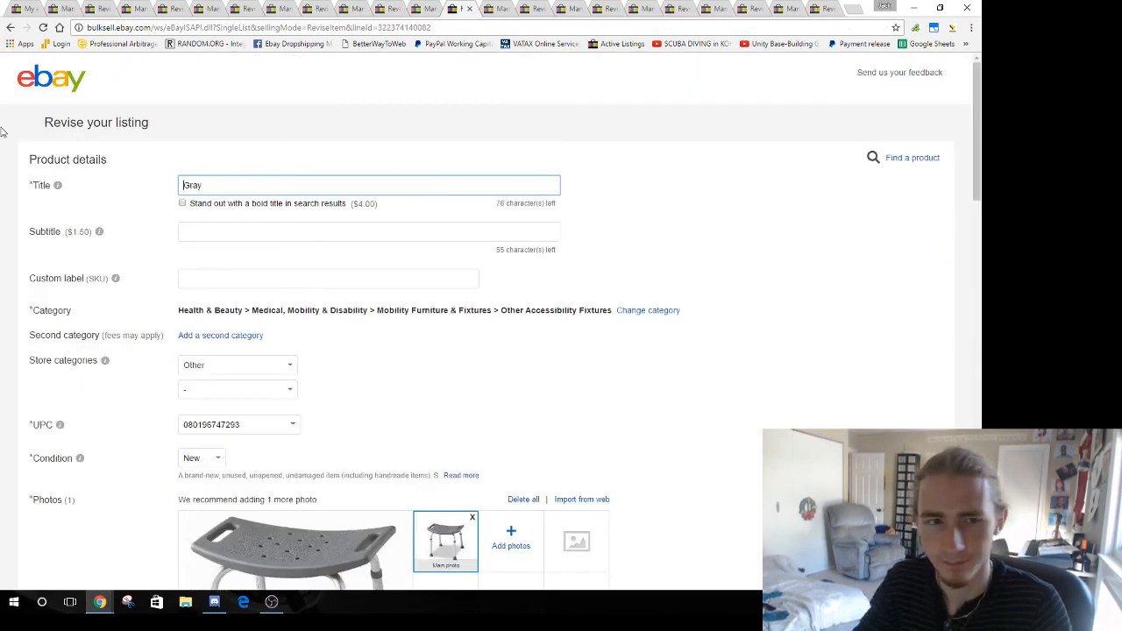
{"action": "scroll", "coordinate": [351, 263], "scroll_direction": "down", "scroll_amount": 4}
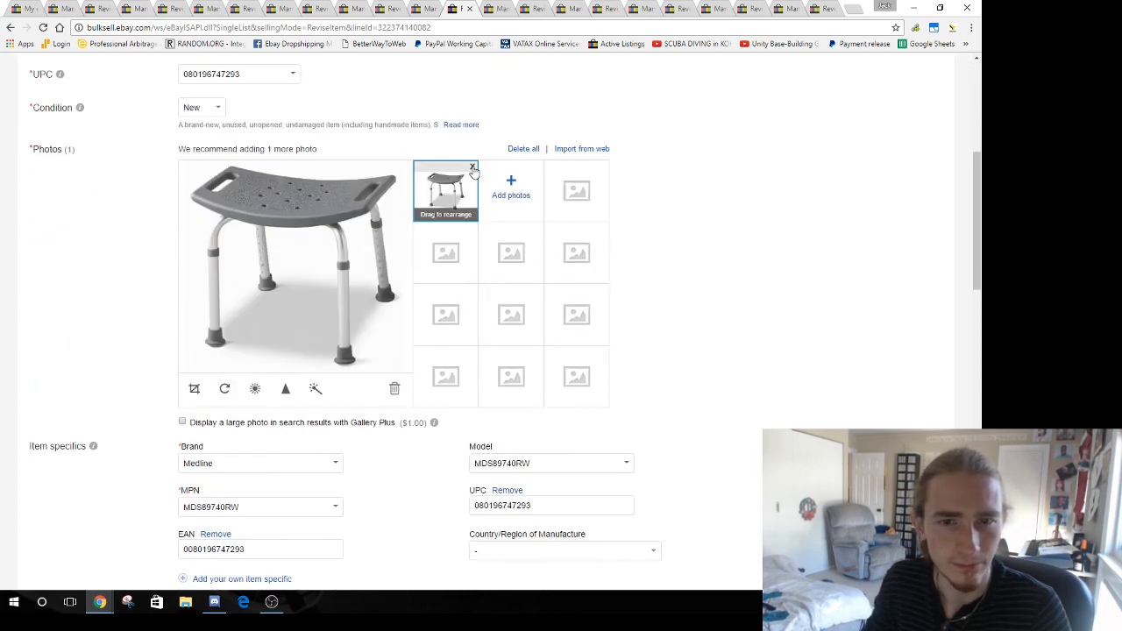
{"action": "left_click", "coordinate": [473, 167]}
{"action": "left_click", "coordinate": [300, 260]}
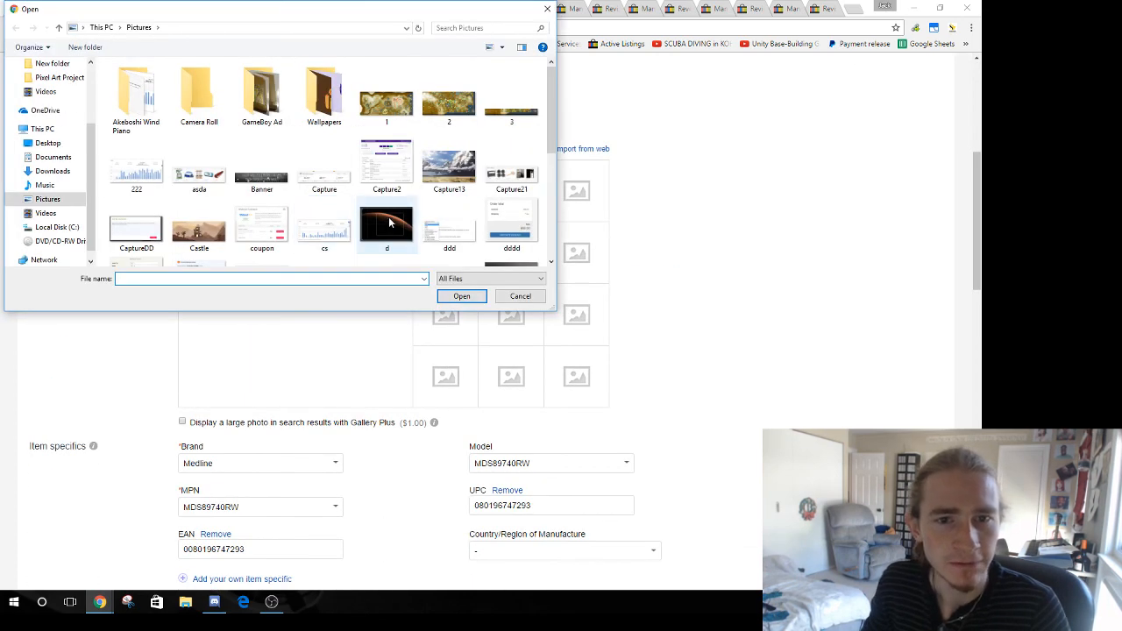
{"action": "left_click", "coordinate": [449, 166]}
{"action": "left_click", "coordinate": [471, 296]}
Delete the entire item description of the Bath Bench and submit the listing update
{"action": "scroll", "coordinate": [734, 278], "scroll_direction": "down", "scroll_amount": 5}
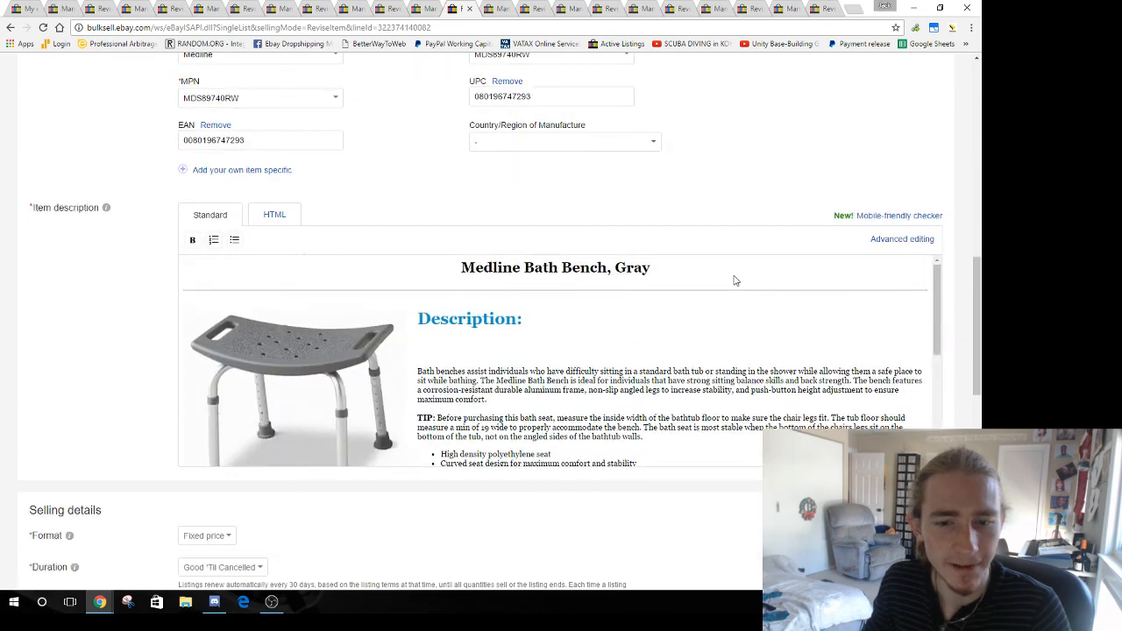
{"action": "scroll", "coordinate": [733, 277], "scroll_direction": "down", "scroll_amount": 3}
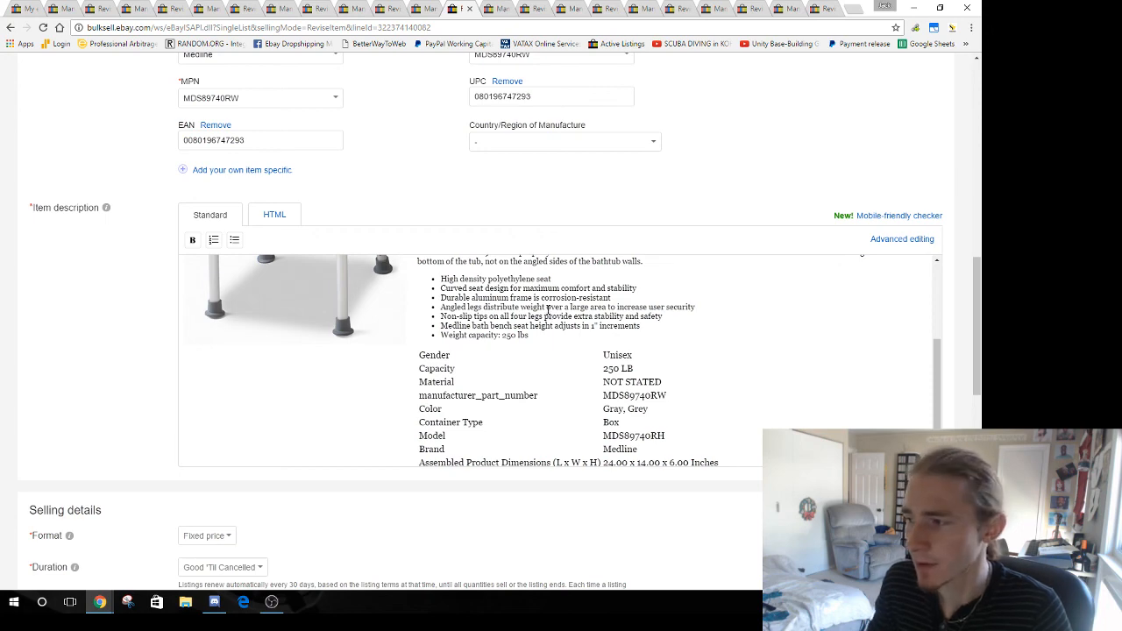
{"action": "key", "text": "ctrl+a"}
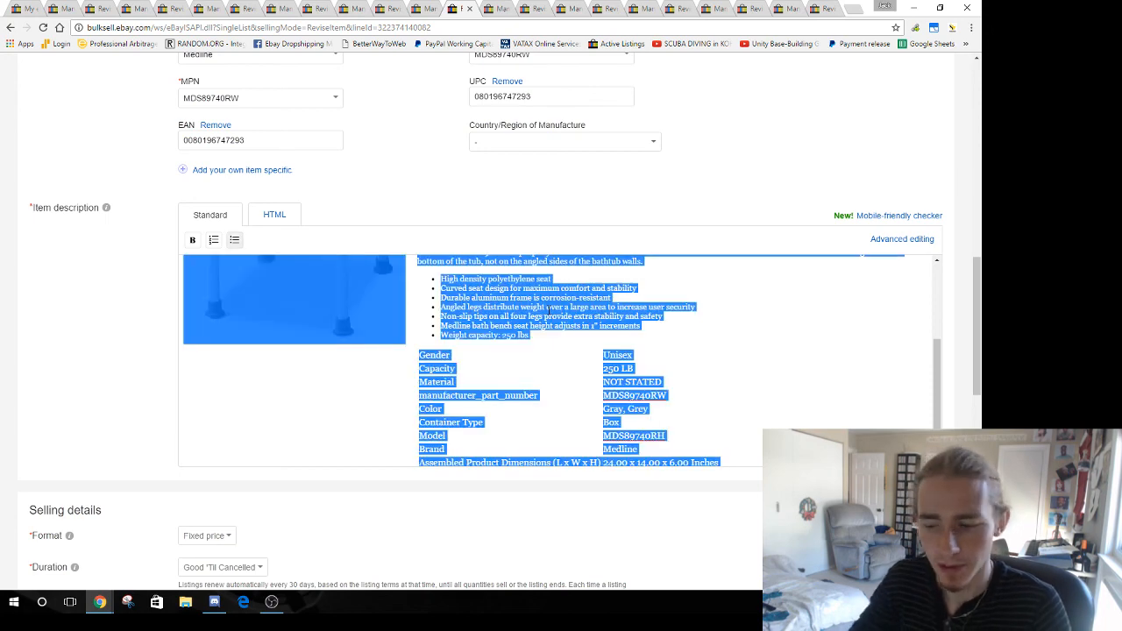
{"action": "key", "text": "Delete"}
{"action": "scroll", "coordinate": [271, 327], "scroll_direction": "down", "scroll_amount": 9}
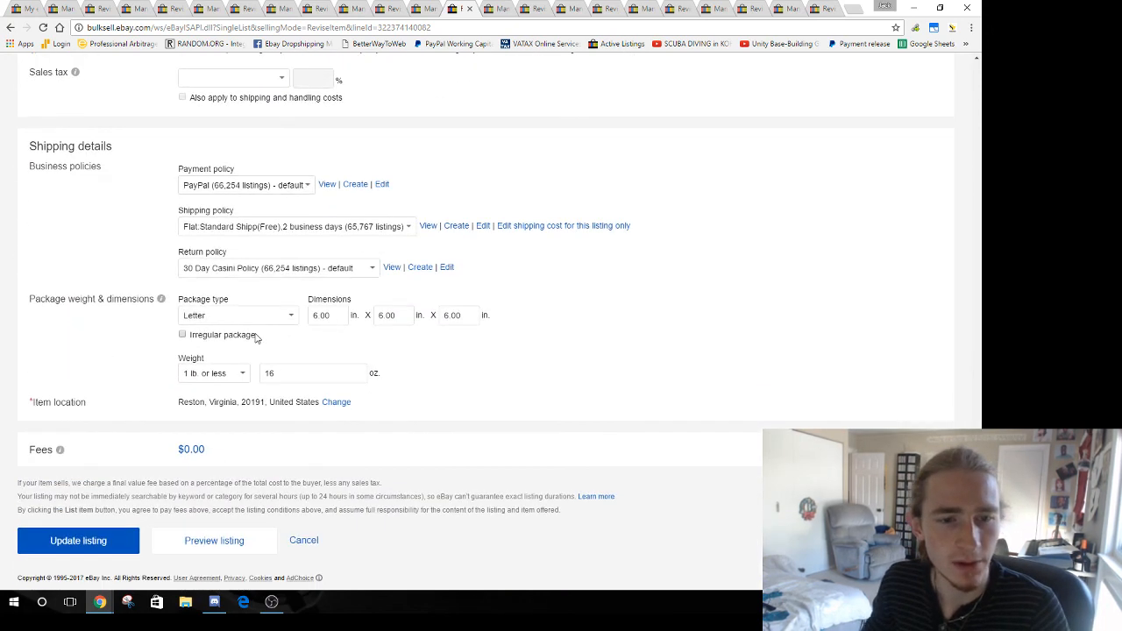
{"action": "left_click", "coordinate": [97, 541]}
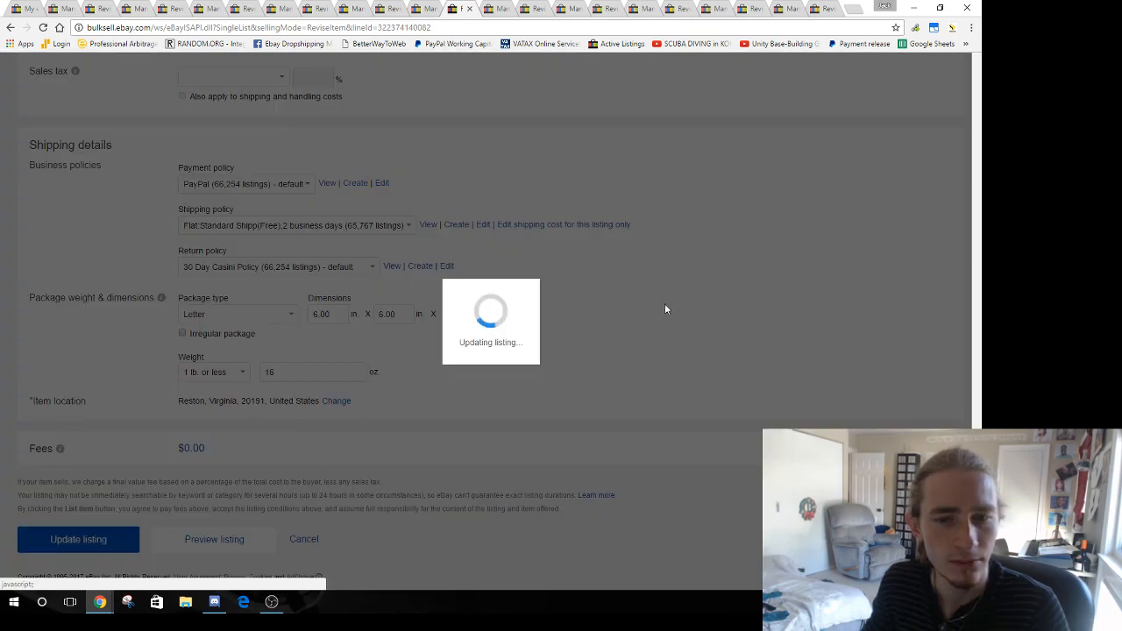
Switch to the Medline Junior Rollator Walker revision page and replace all its photos with Capture13
{"action": "key", "text": "ctrl+Tab"}
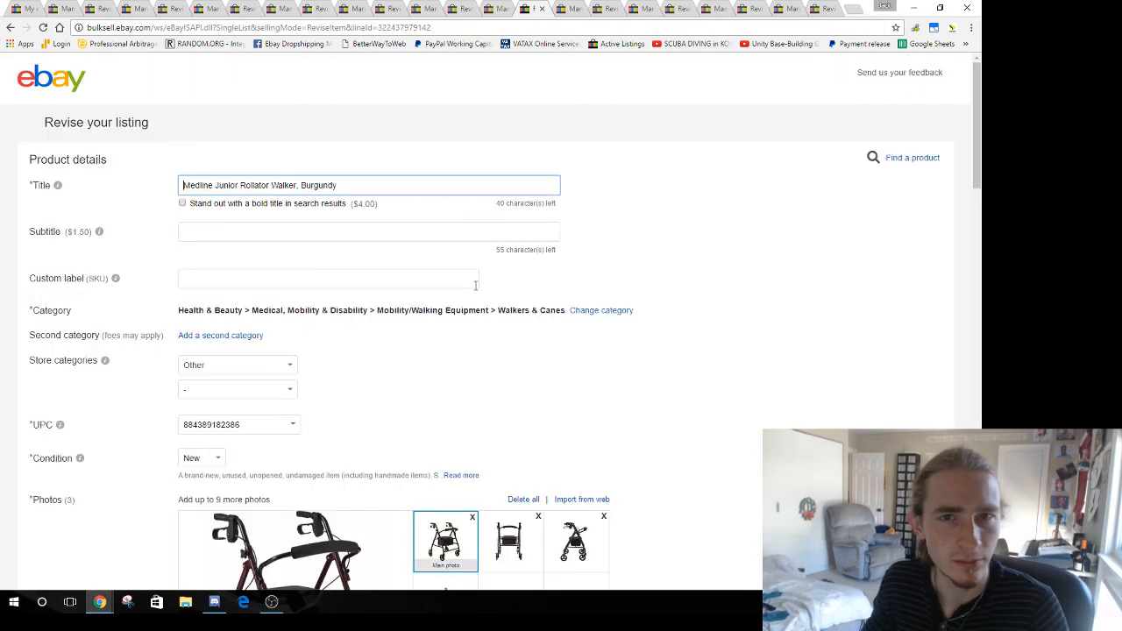
{"action": "scroll", "coordinate": [473, 263], "scroll_direction": "down", "scroll_amount": 5}
{"action": "left_click", "coordinate": [473, 225]}
{"action": "left_click", "coordinate": [473, 225]}
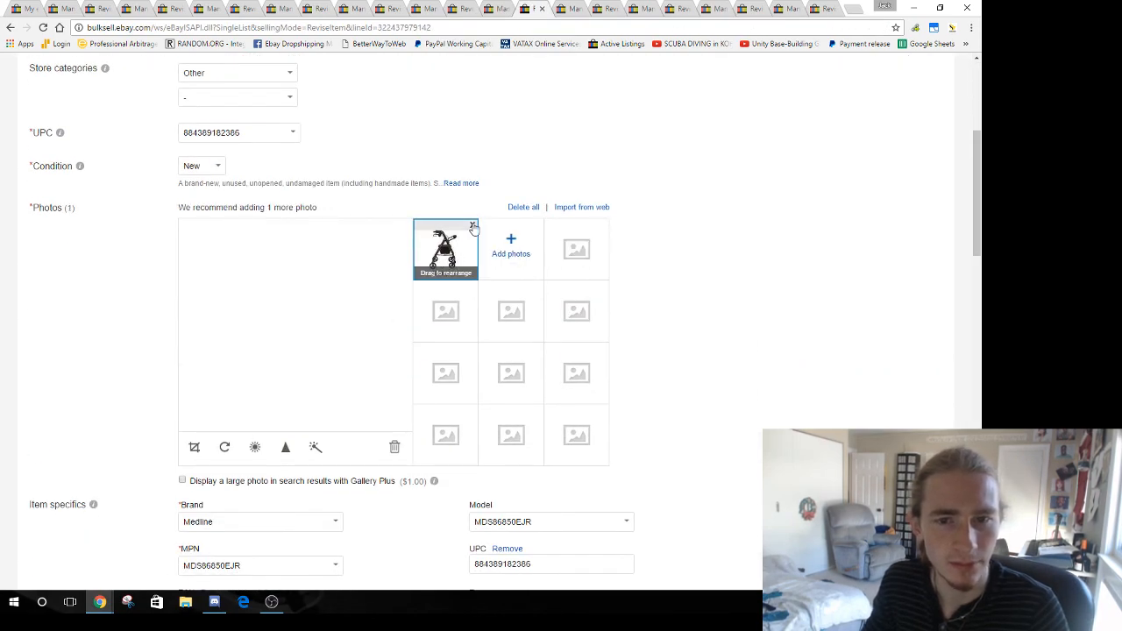
{"action": "left_click", "coordinate": [474, 225]}
{"action": "left_click", "coordinate": [289, 323]}
{"action": "left_click", "coordinate": [447, 166]}
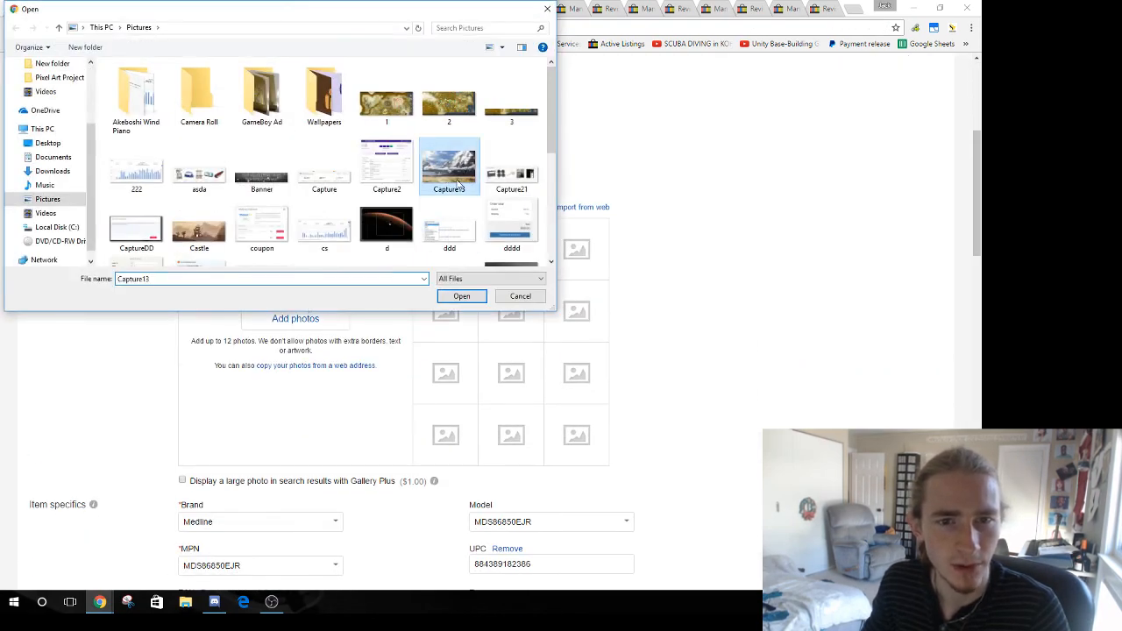
{"action": "left_click", "coordinate": [464, 292]}
Strip the Medline product wording from the Junior Rollator Walker listing's title
{"action": "scroll", "coordinate": [722, 276], "scroll_direction": "up", "scroll_amount": 5}
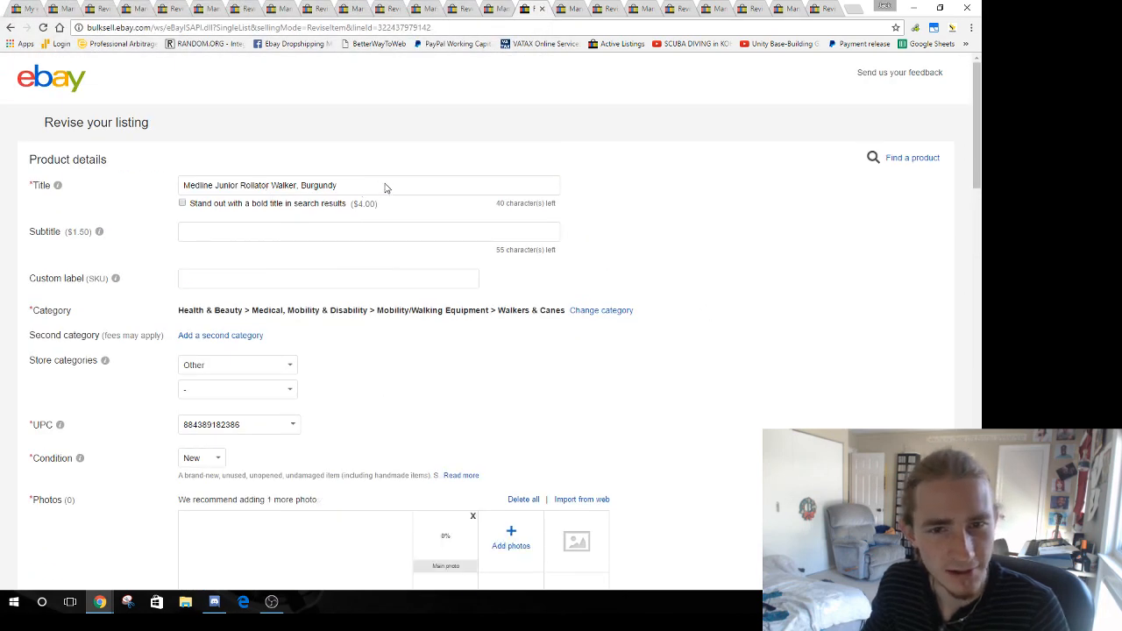
{"action": "left_click_drag", "start_coordinate": [383, 186], "coordinate": [175, 185]}
{"action": "left_click", "coordinate": [386, 183]}
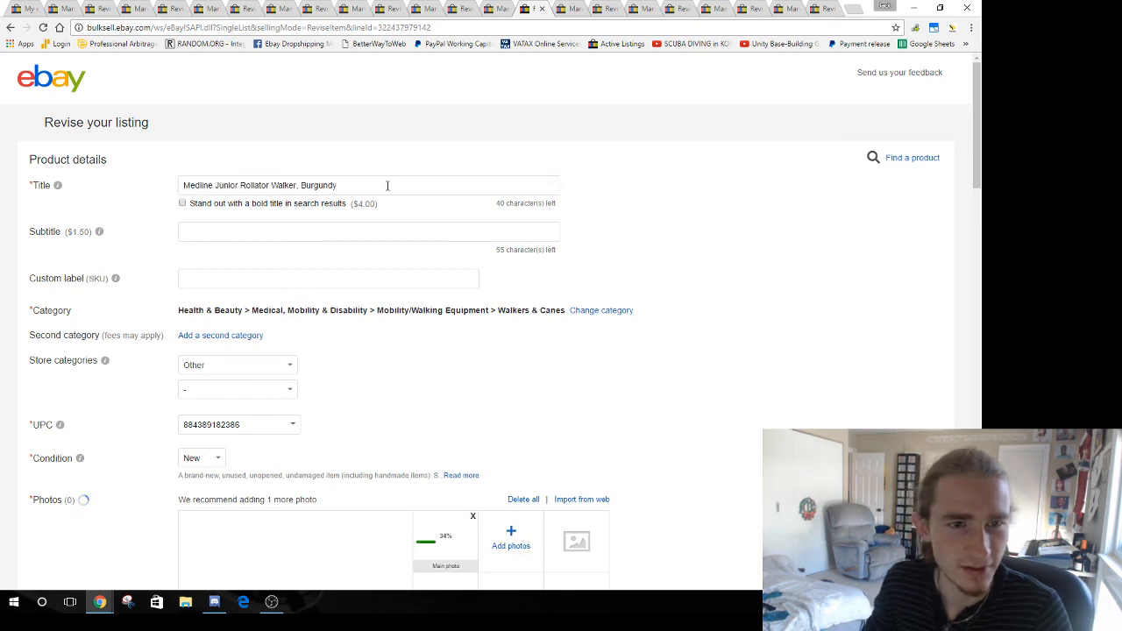
{"action": "left_click_drag", "start_coordinate": [386, 183], "coordinate": [180, 185]}
{"action": "key", "text": "BackSpace"}
Delete the entire item description of the Junior Rollator Walker and submit the listing update
{"action": "scroll", "coordinate": [213, 295], "scroll_direction": "down", "scroll_amount": 12}
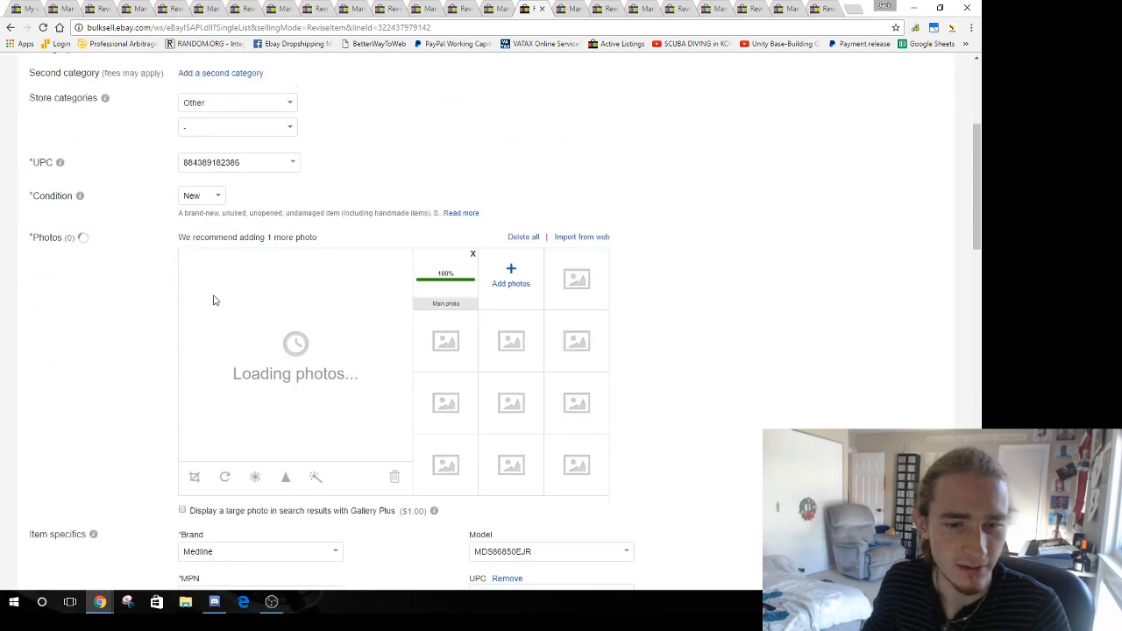
{"action": "left_click", "coordinate": [348, 314]}
{"action": "scroll", "coordinate": [348, 315], "scroll_direction": "down", "scroll_amount": 3}
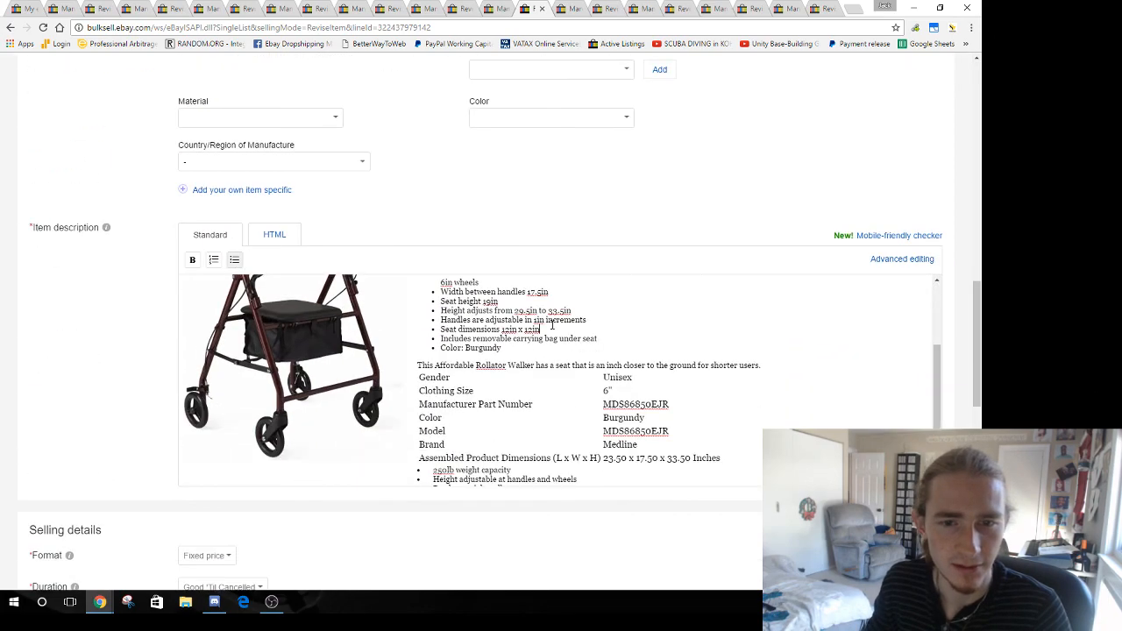
{"action": "key", "text": "ctrl+a"}
{"action": "key", "text": "BackSpace"}
{"action": "scroll", "coordinate": [561, 352], "scroll_direction": "down", "scroll_amount": 4}
{"action": "scroll", "coordinate": [561, 352], "scroll_direction": "down", "scroll_amount": 4}
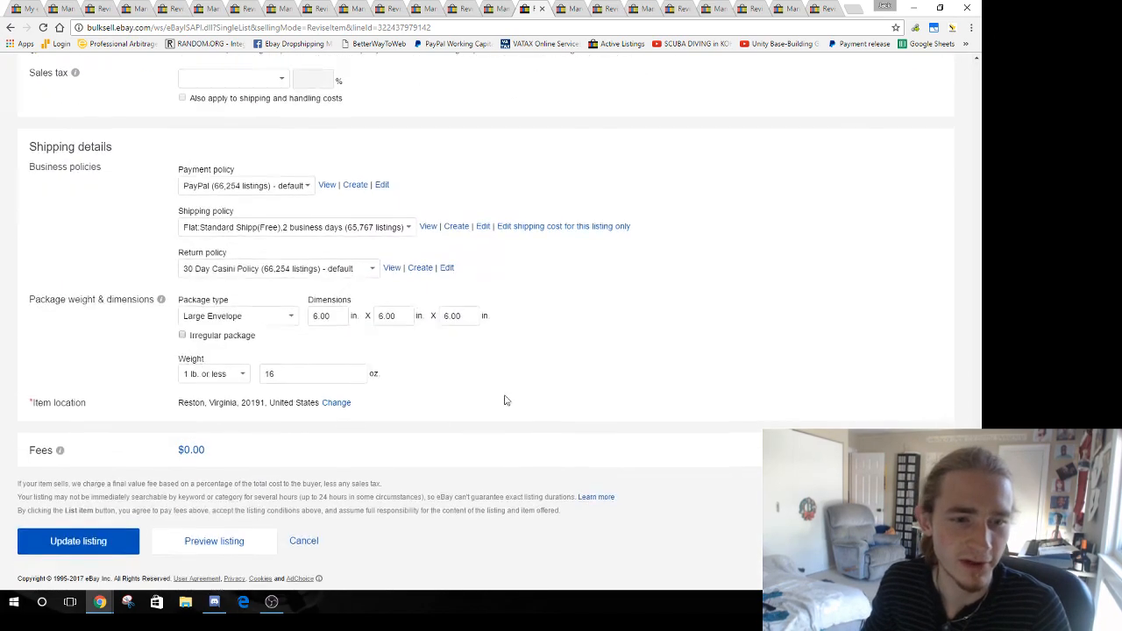
{"action": "left_click", "coordinate": [87, 540]}
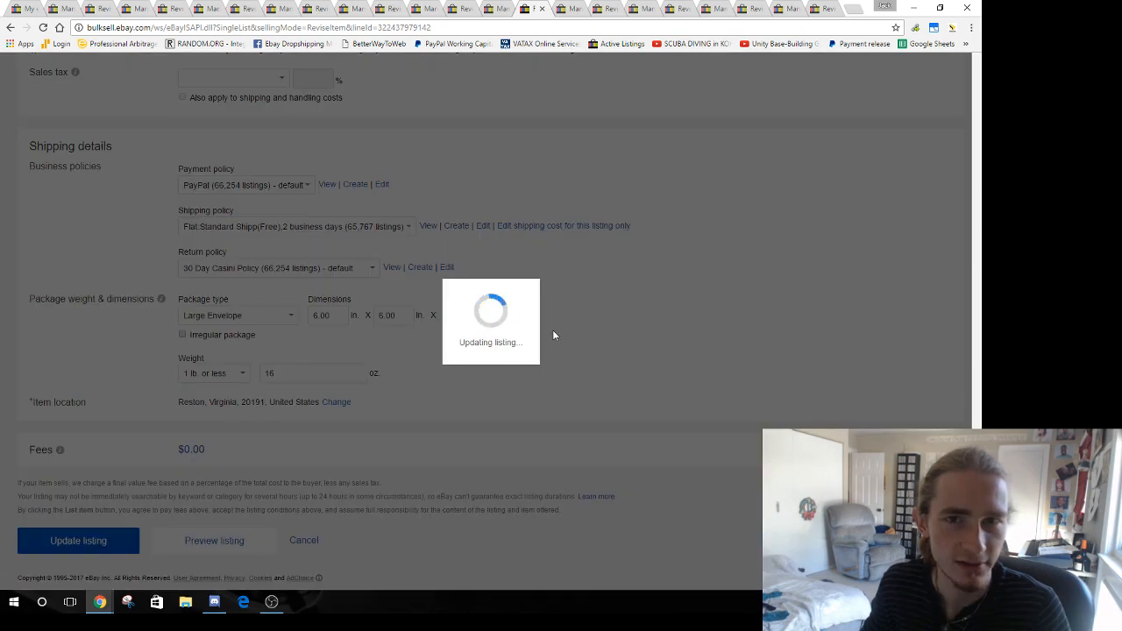
Go to the Medline Transfer Bench With Back revision page, remove every photo and upload Capture13 instead
{"action": "key", "text": "ctrl+w"}
{"action": "scroll", "coordinate": [508, 315], "scroll_direction": "down", "scroll_amount": 5}
{"action": "left_click", "coordinate": [472, 165]}
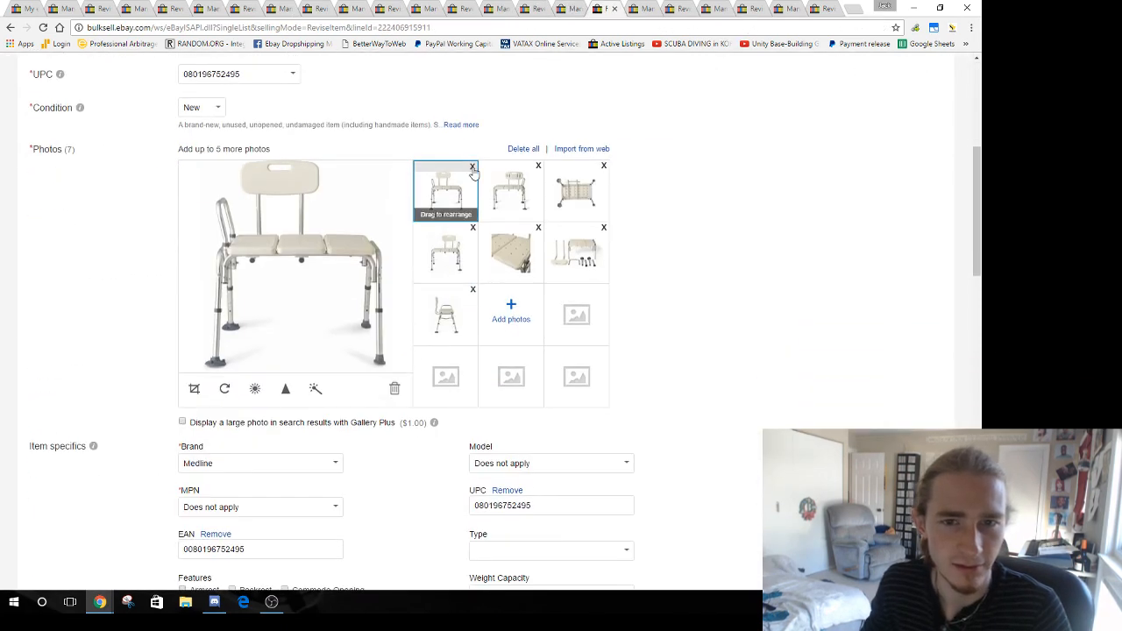
{"action": "left_click", "coordinate": [472, 165]}
{"action": "left_click", "coordinate": [473, 165]}
{"action": "left_click", "coordinate": [473, 165]}
{"action": "left_click", "coordinate": [472, 165]}
{"action": "left_click", "coordinate": [472, 165]}
{"action": "left_click", "coordinate": [473, 165]}
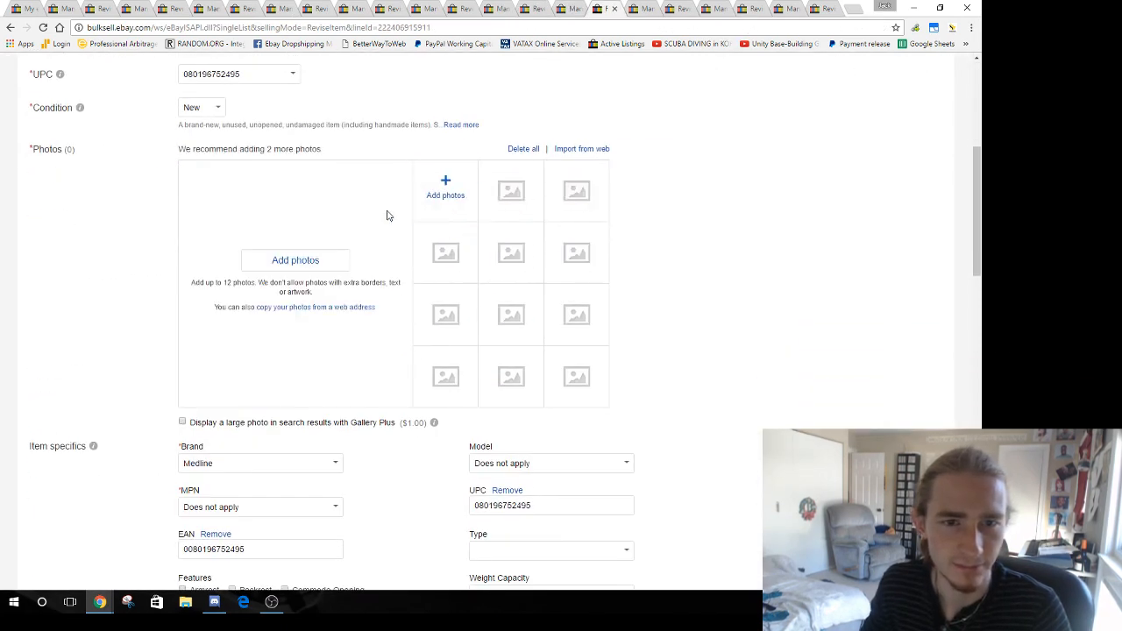
{"action": "left_click", "coordinate": [295, 260]}
{"action": "left_click", "coordinate": [450, 171]}
{"action": "left_click", "coordinate": [462, 297]}
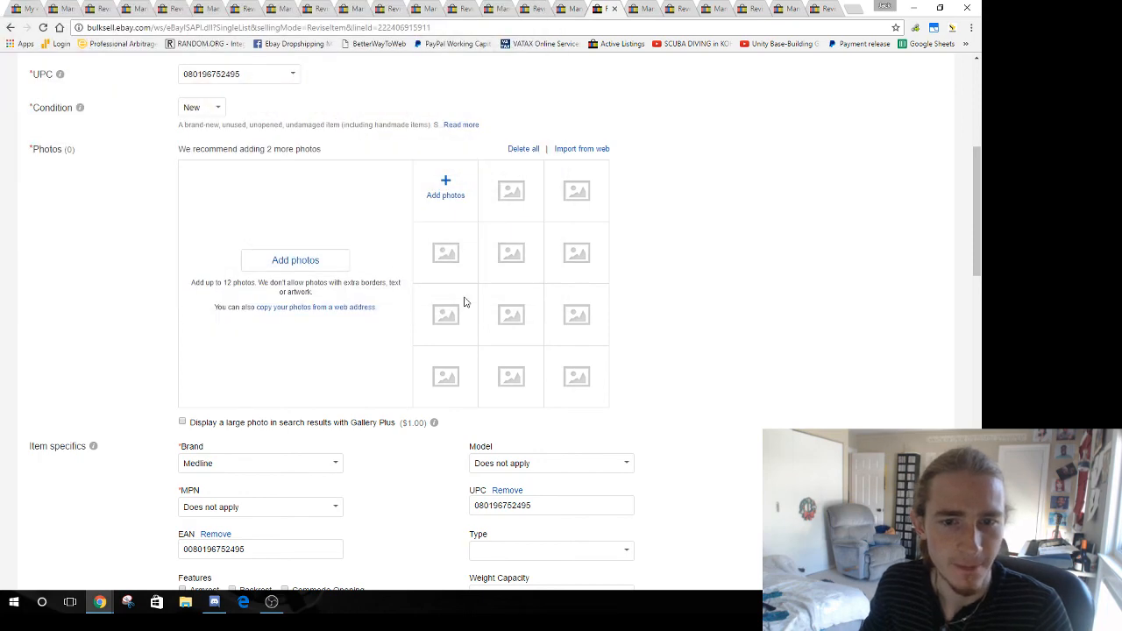
Trim the Transfer Bench listing's title to "Back"
{"action": "scroll", "coordinate": [739, 307], "scroll_direction": "up", "scroll_amount": 5}
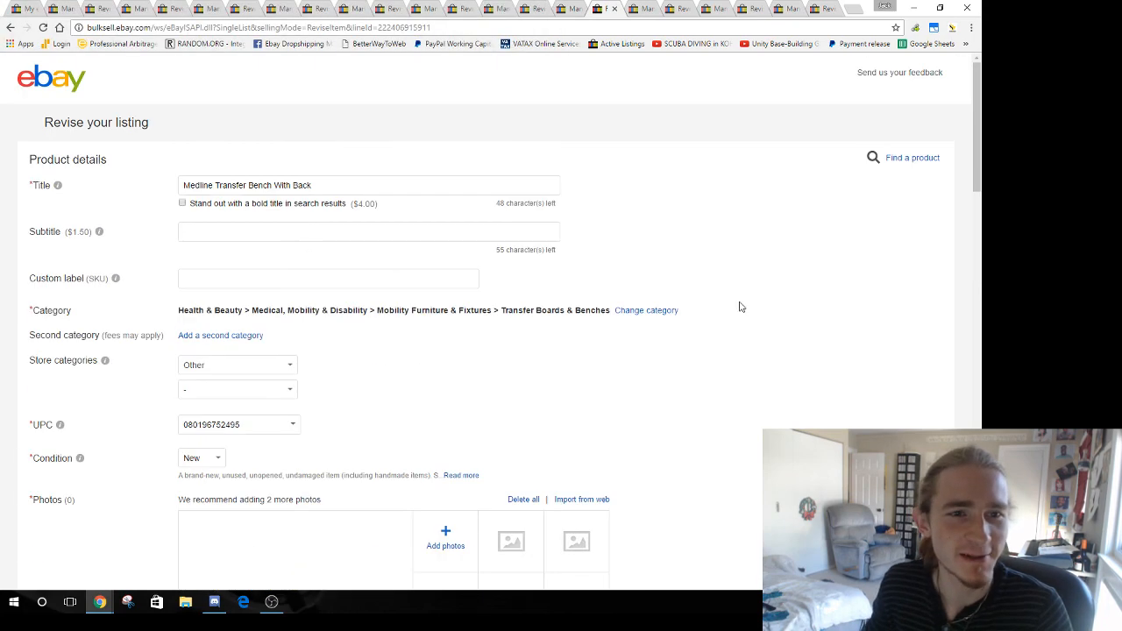
{"action": "left_click", "coordinate": [321, 185]}
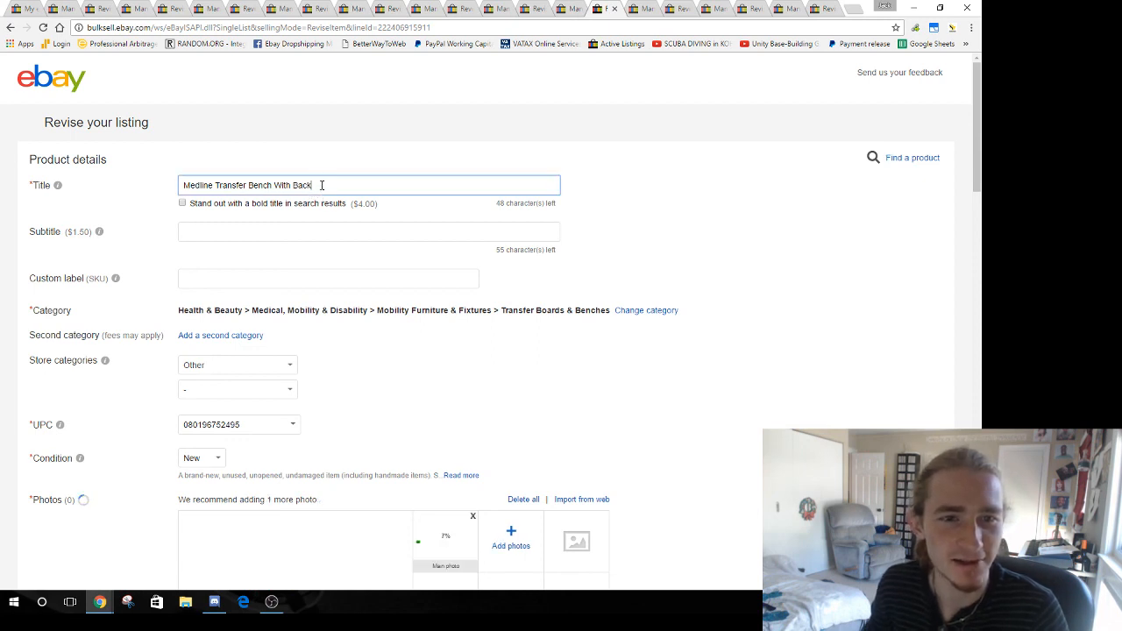
{"action": "double_click", "coordinate": [293, 185]}
{"action": "left_click", "coordinate": [293, 185]}
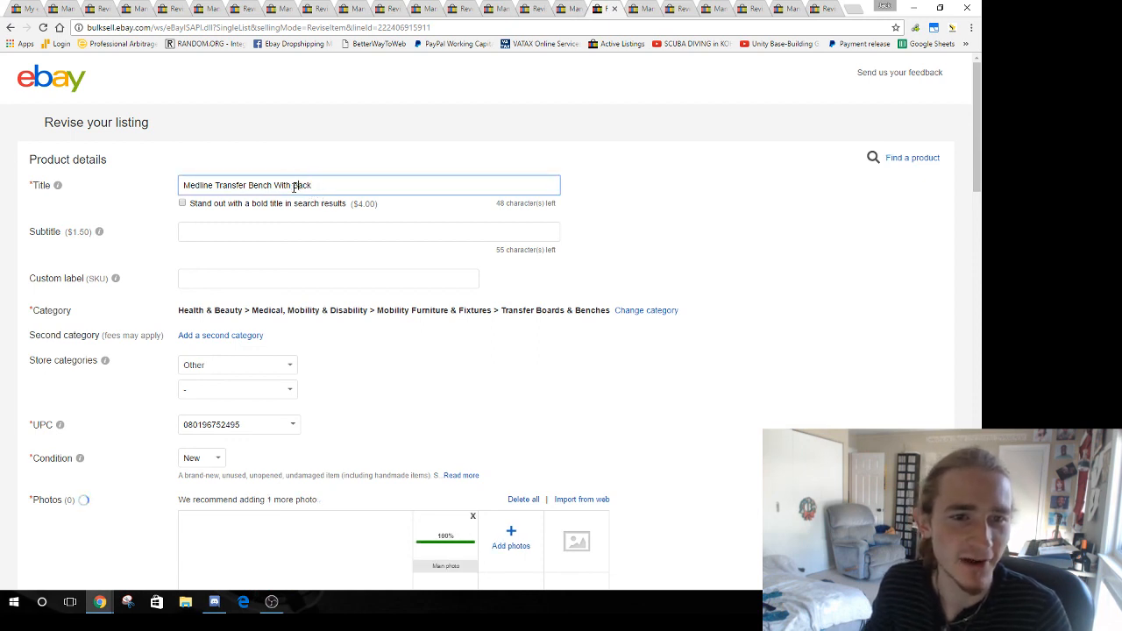
{"action": "left_click_drag", "start_coordinate": [292, 185], "coordinate": [49, 182]}
{"action": "key", "text": "BackSpace"}
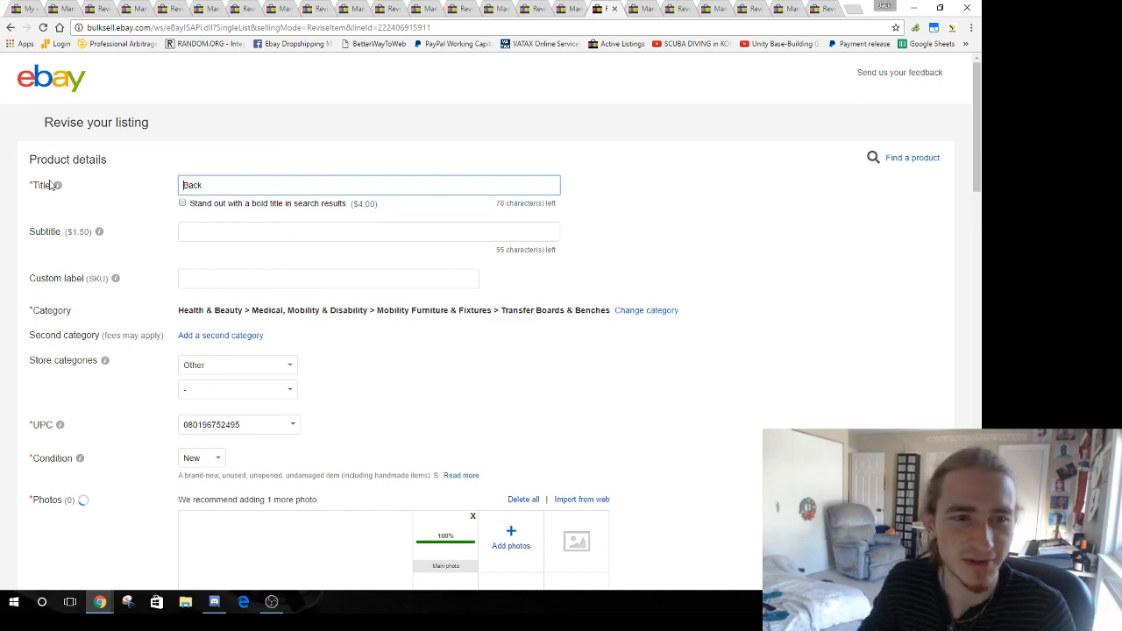
{"action": "left_click", "coordinate": [724, 217]}
Delete the entire item description of the Transfer Bench and submit the listing update
{"action": "scroll", "coordinate": [634, 458], "scroll_direction": "down", "scroll_amount": 15}
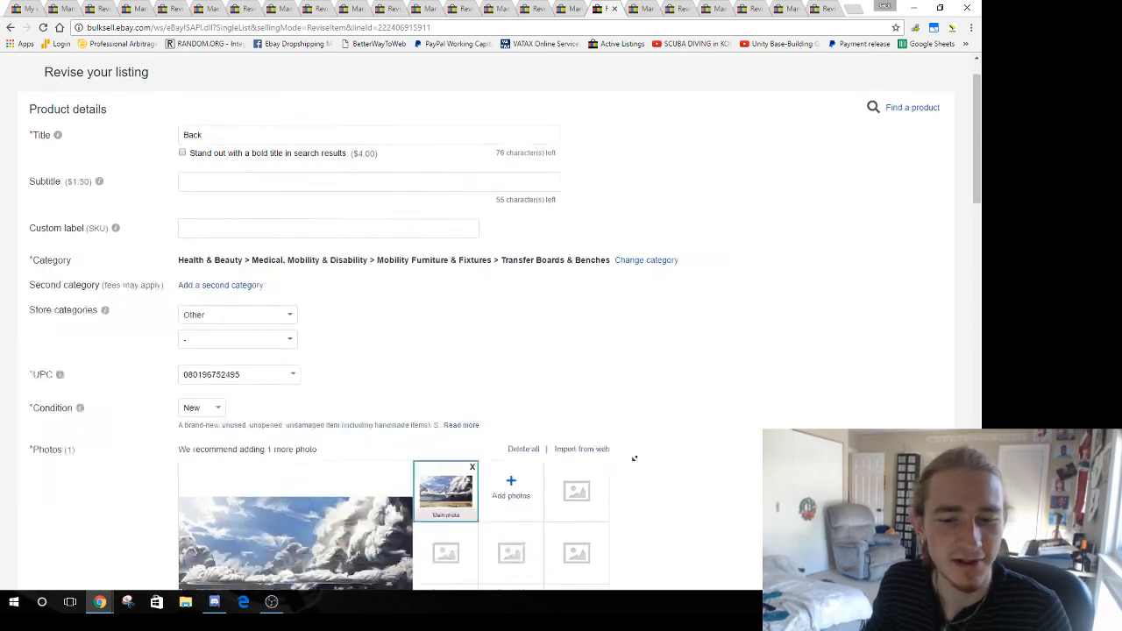
{"action": "scroll", "coordinate": [408, 404], "scroll_direction": "up", "scroll_amount": 3}
{"action": "scroll", "coordinate": [407, 404], "scroll_direction": "up", "scroll_amount": 10}
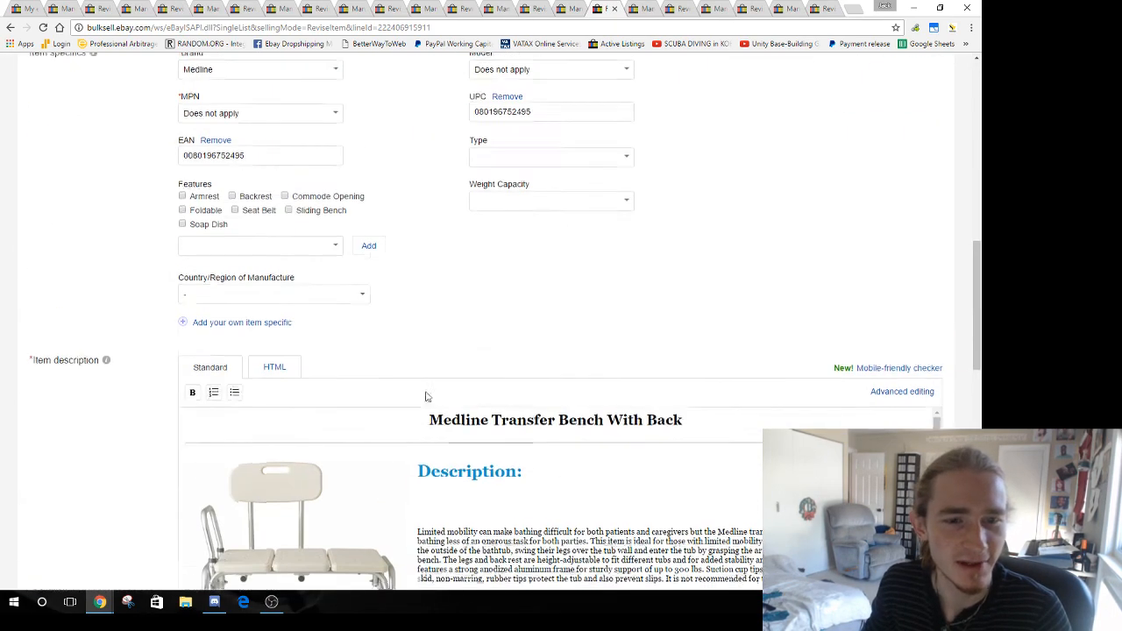
{"action": "left_click", "coordinate": [536, 467]}
{"action": "key", "text": "ctrl+a"}
{"action": "key", "text": "BackSpace"}
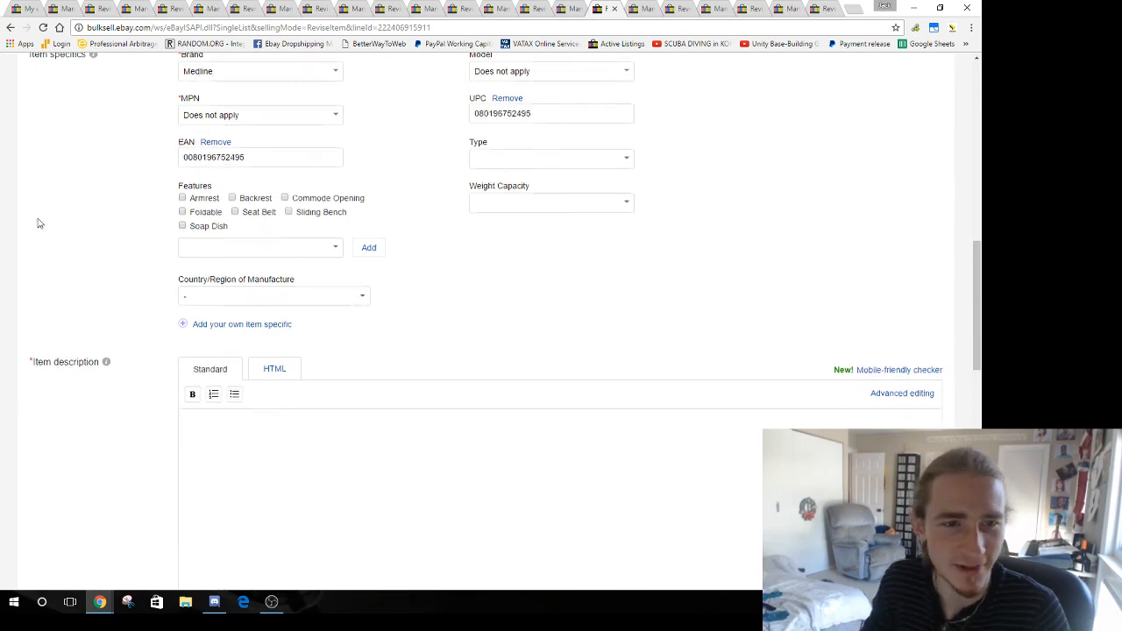
{"action": "scroll", "coordinate": [139, 275], "scroll_direction": "down", "scroll_amount": 12}
{"action": "left_click", "coordinate": [106, 544]}
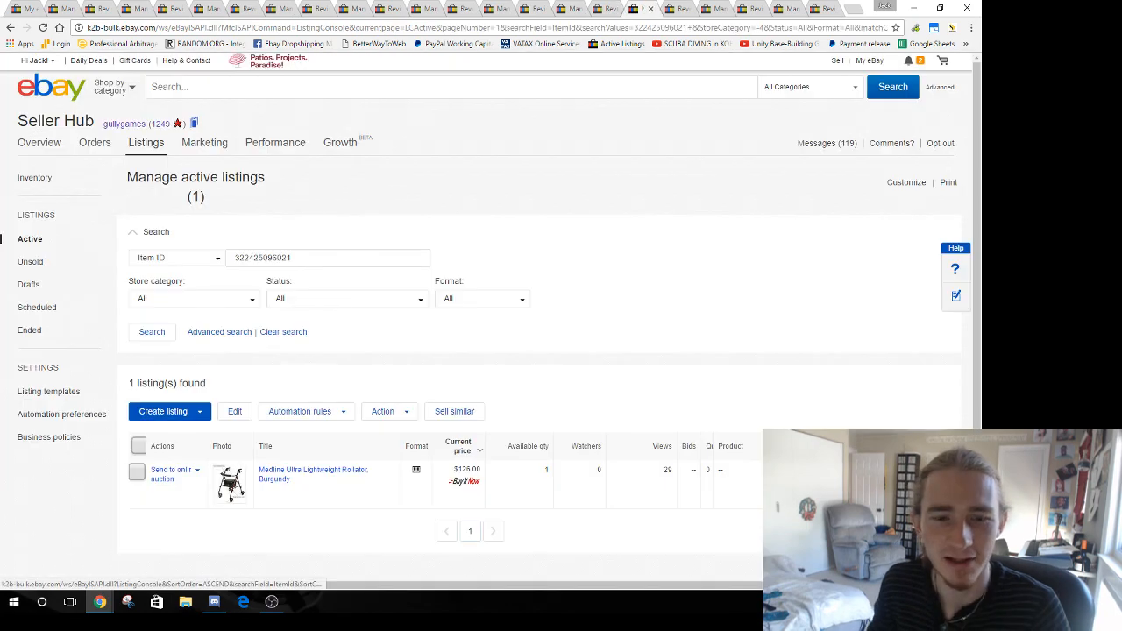
Switch to the Medline Ultra Lightweight Rollator revision page and replace all its photos with Capture13
{"action": "key", "text": "ctrl+Tab"}
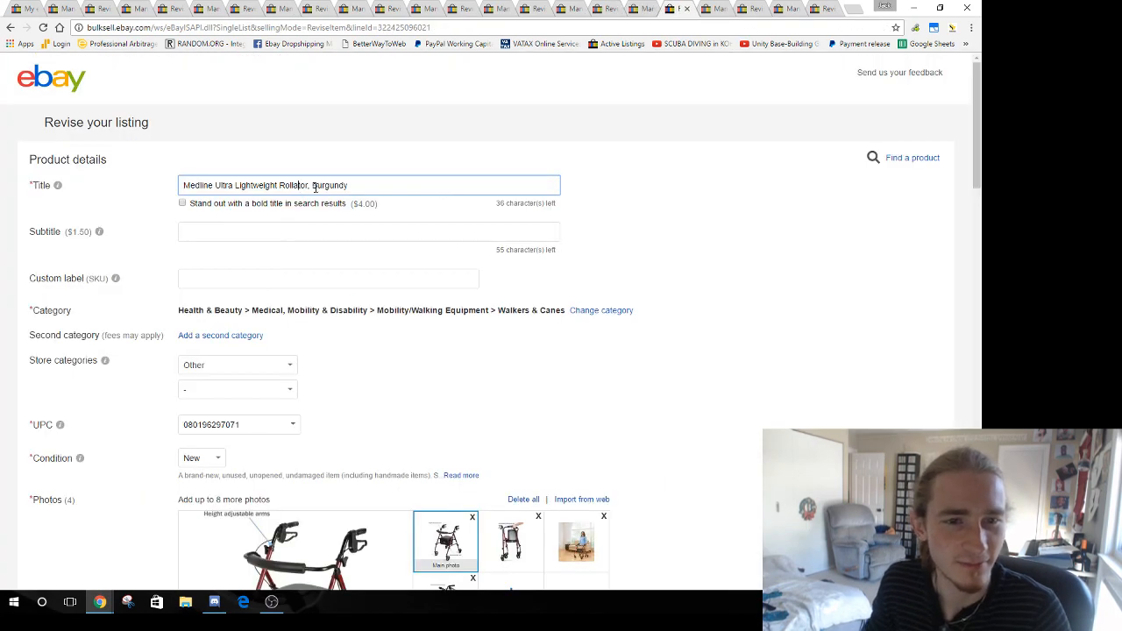
{"action": "scroll", "coordinate": [455, 222], "scroll_direction": "down", "scroll_amount": 3}
{"action": "left_click", "coordinate": [473, 226]}
{"action": "left_click", "coordinate": [472, 227]}
{"action": "left_click", "coordinate": [472, 226]}
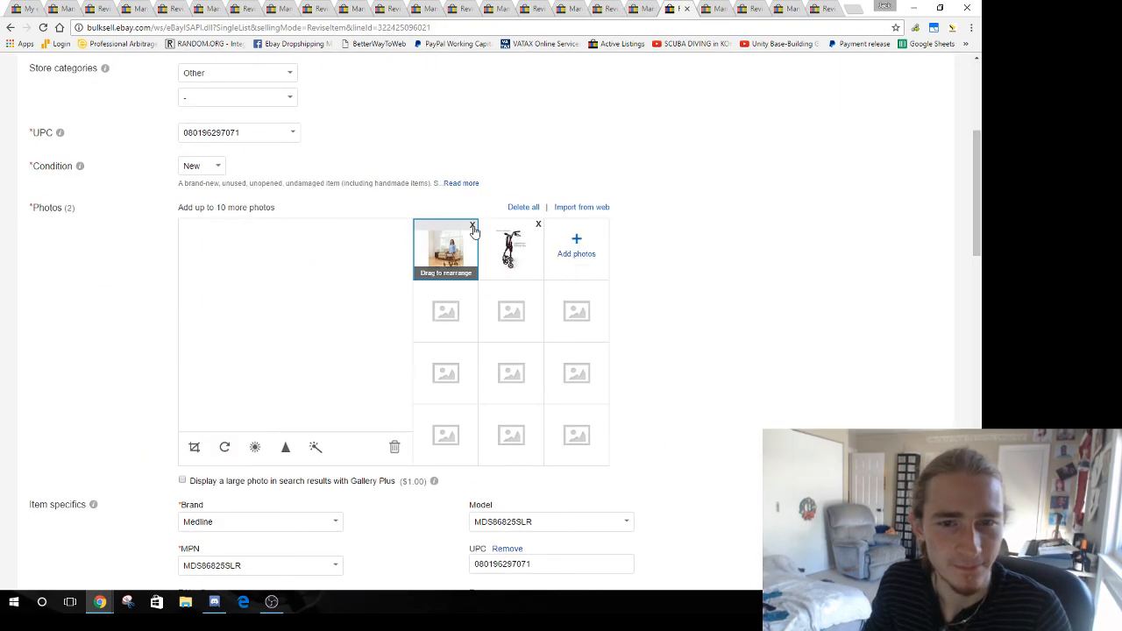
{"action": "left_click", "coordinate": [472, 226]}
{"action": "left_click", "coordinate": [309, 319]}
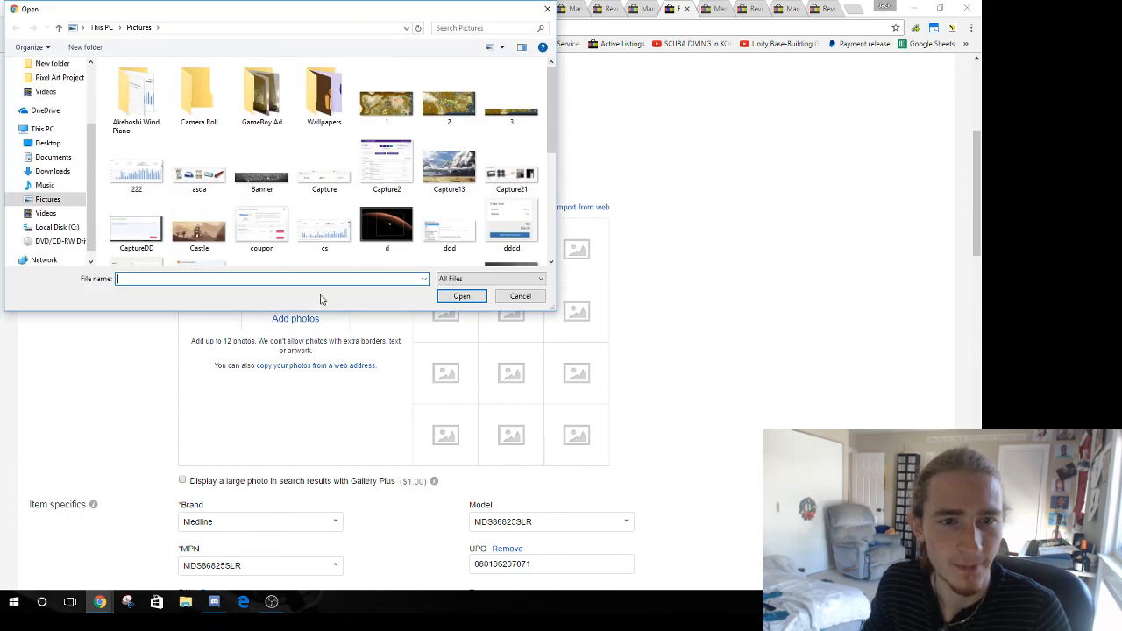
{"action": "left_click", "coordinate": [449, 166]}
{"action": "left_click", "coordinate": [462, 296]}
Trim the Ultra Lightweight Rollator listing's title to "Burgundy"
{"action": "scroll", "coordinate": [366, 211], "scroll_direction": "up", "scroll_amount": 5}
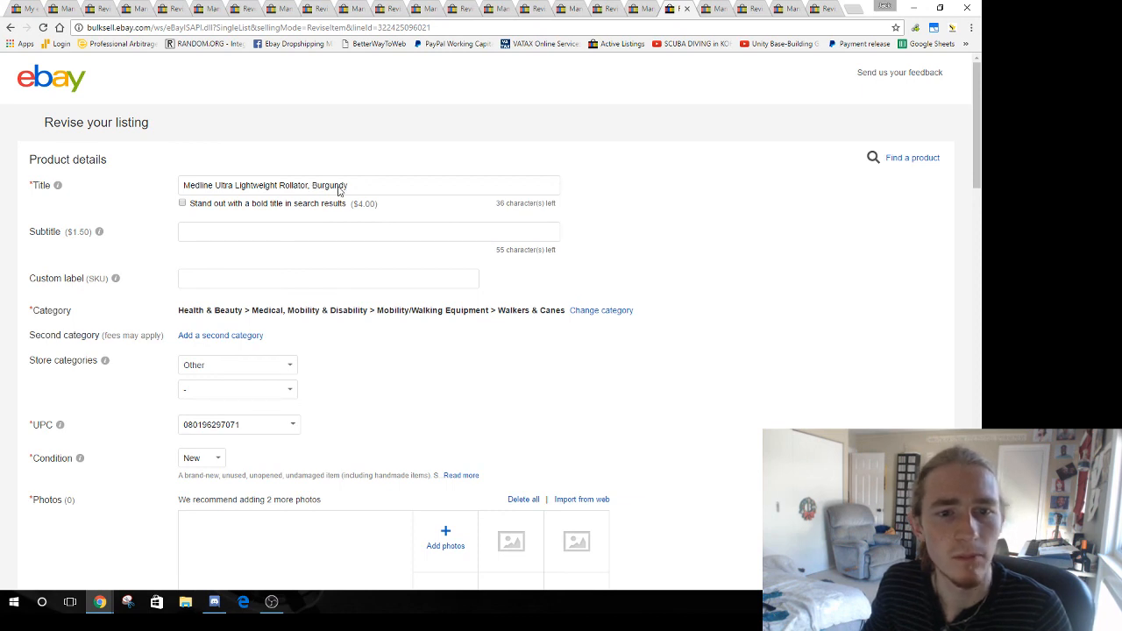
{"action": "left_click_drag", "start_coordinate": [369, 186], "coordinate": [186, 186]}
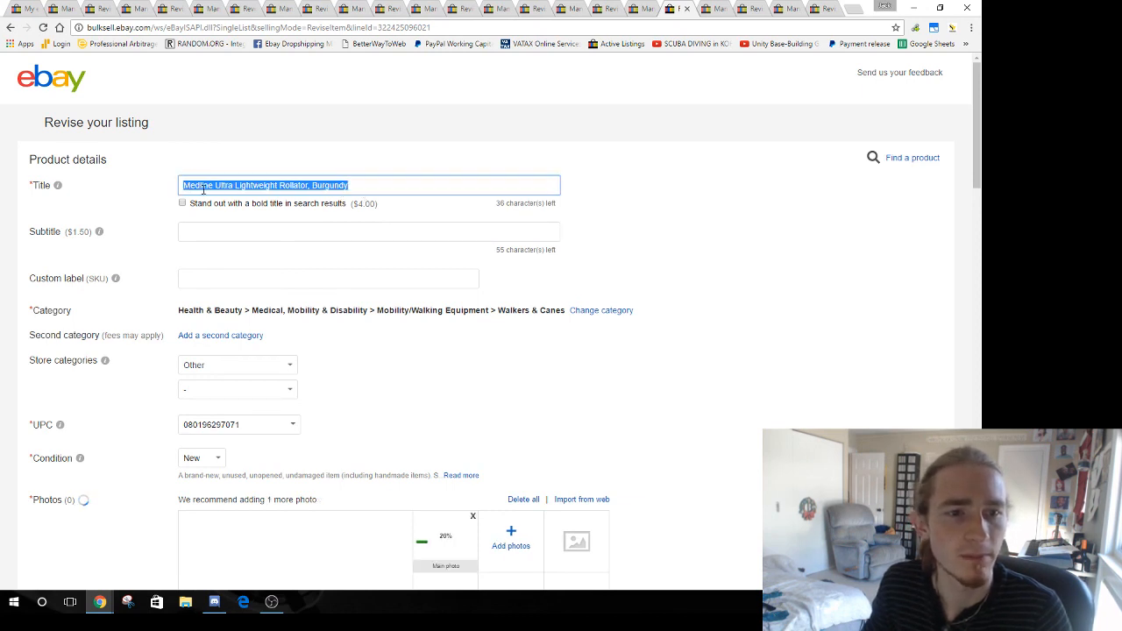
{"action": "left_click_drag", "start_coordinate": [312, 185], "coordinate": [183, 185]}
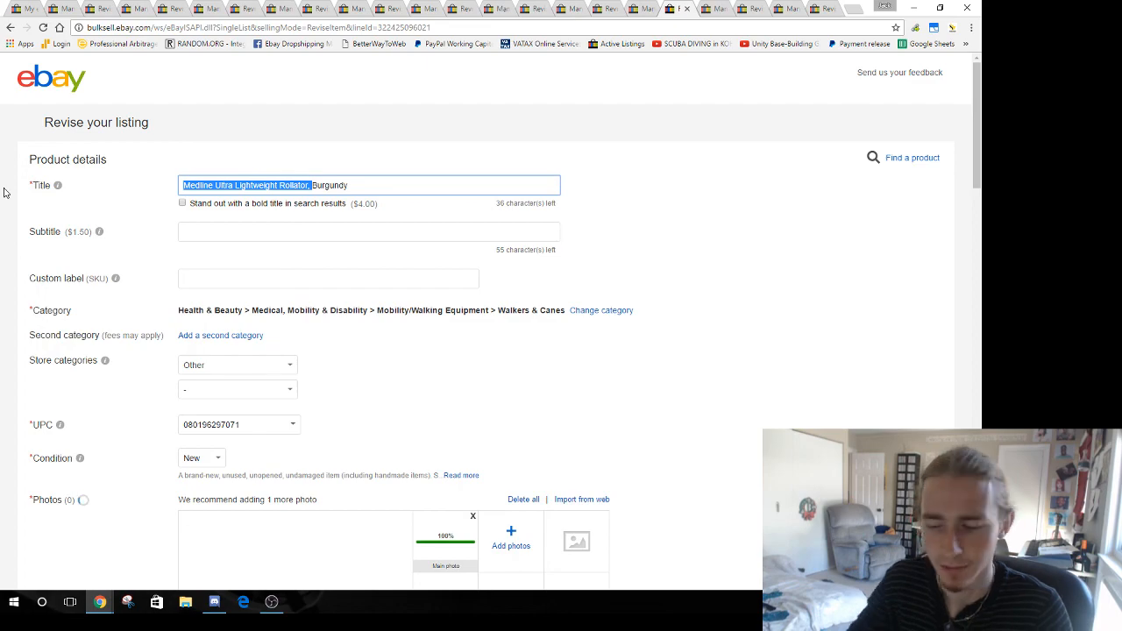
{"action": "key", "text": "BackSpace"}
{"action": "scroll", "coordinate": [172, 314], "scroll_direction": "down", "scroll_amount": 20}
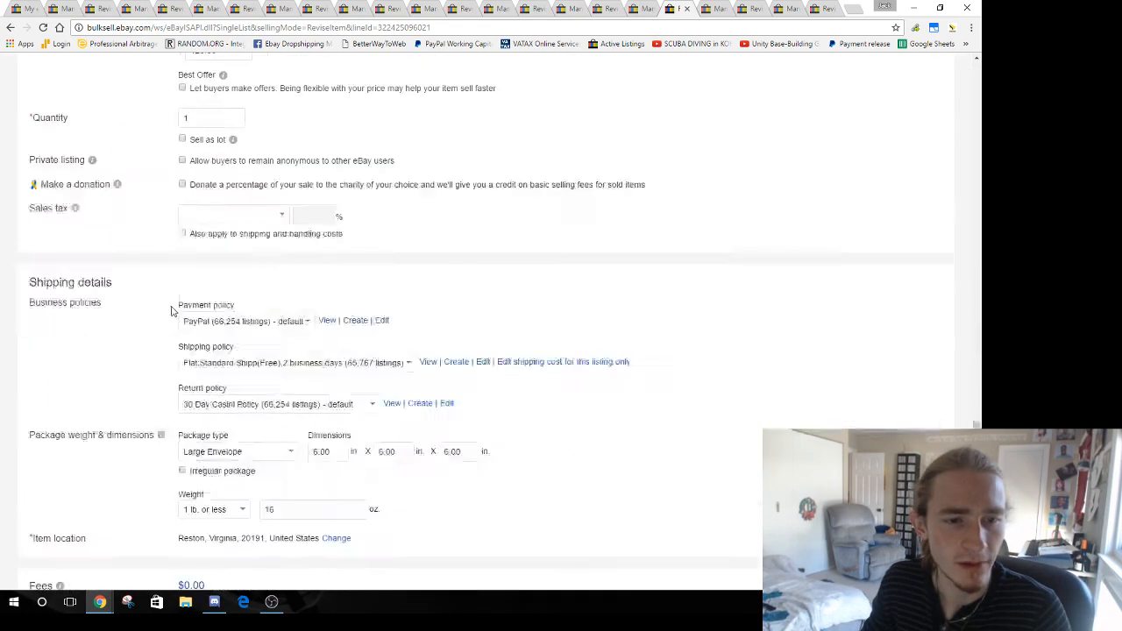
Delete the entire item description of the Ultra Lightweight Rollator and submit the listing update
{"action": "scroll", "coordinate": [294, 351], "scroll_direction": "up", "scroll_amount": 5}
{"action": "left_click", "coordinate": [541, 366]}
{"action": "key", "text": "ctrl+a"}
{"action": "key", "text": "Delete"}
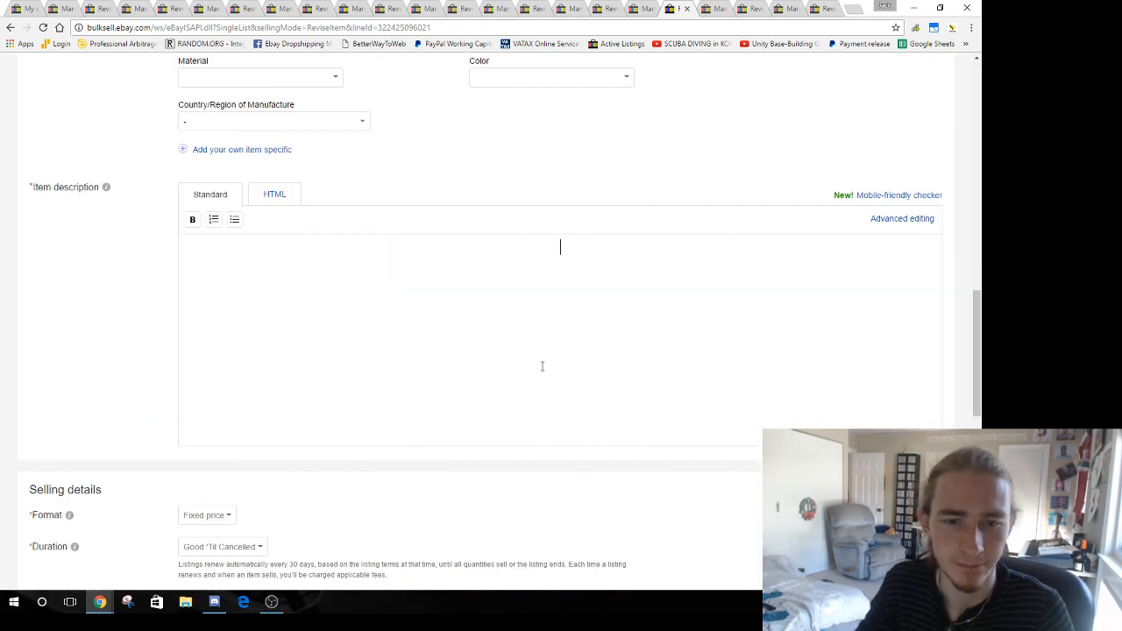
{"action": "scroll", "coordinate": [457, 383], "scroll_direction": "down", "scroll_amount": 2}
{"action": "scroll", "coordinate": [457, 383], "scroll_direction": "down", "scroll_amount": 5}
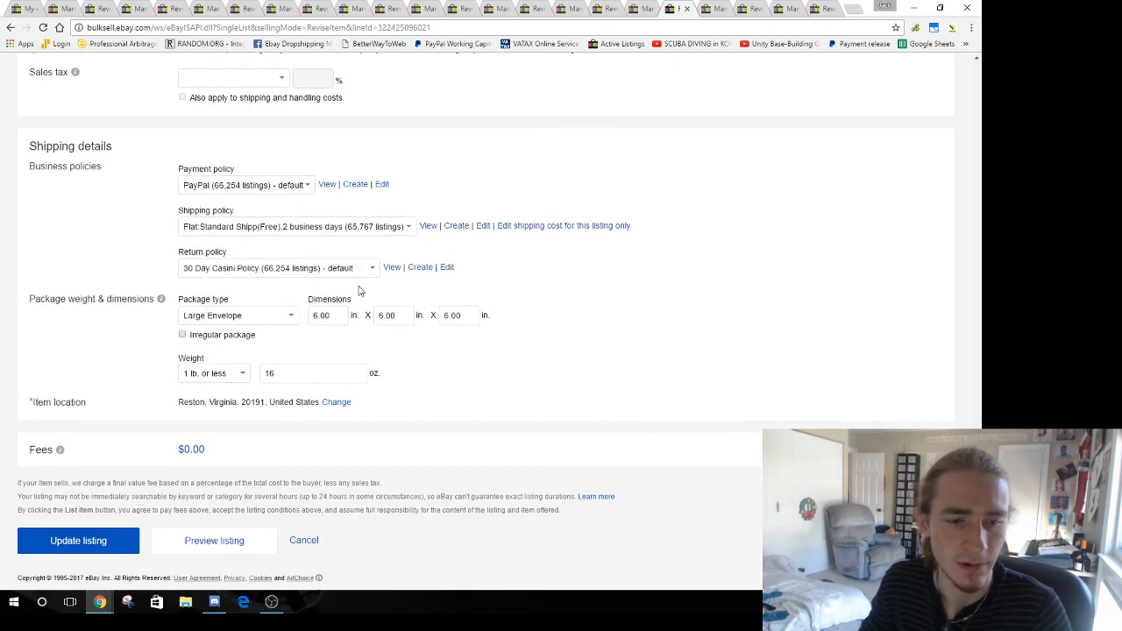
{"action": "left_click", "coordinate": [87, 549]}
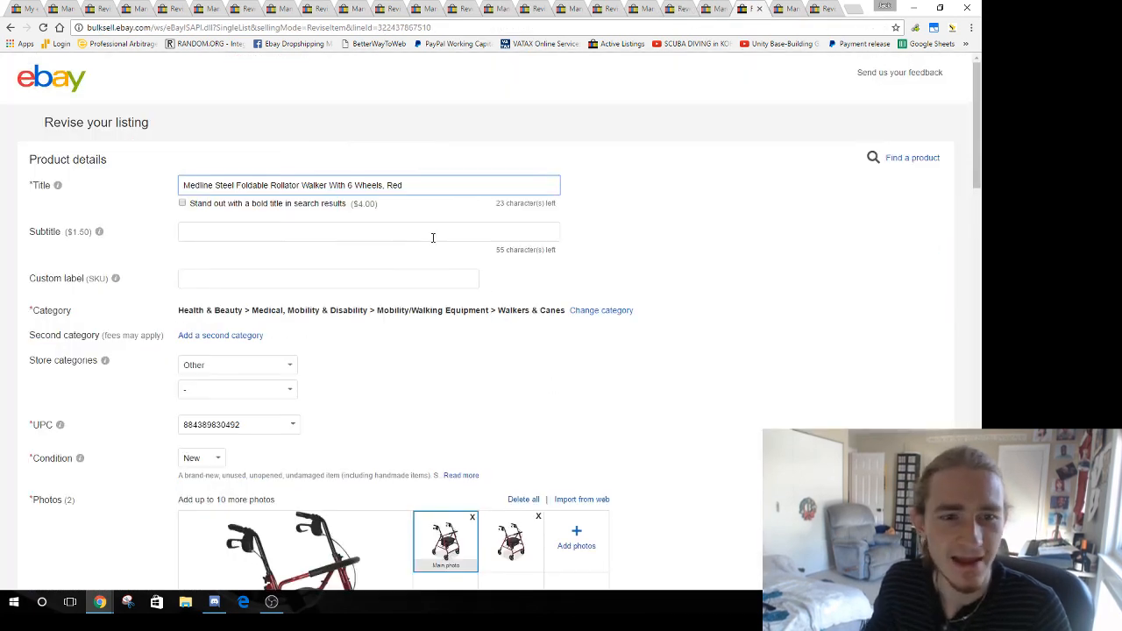
Remove both photos from the Medline Steel Foldable Rollator Walker listing and upload Capture13 in their place
{"action": "scroll", "coordinate": [328, 298], "scroll_direction": "down", "scroll_amount": 4}
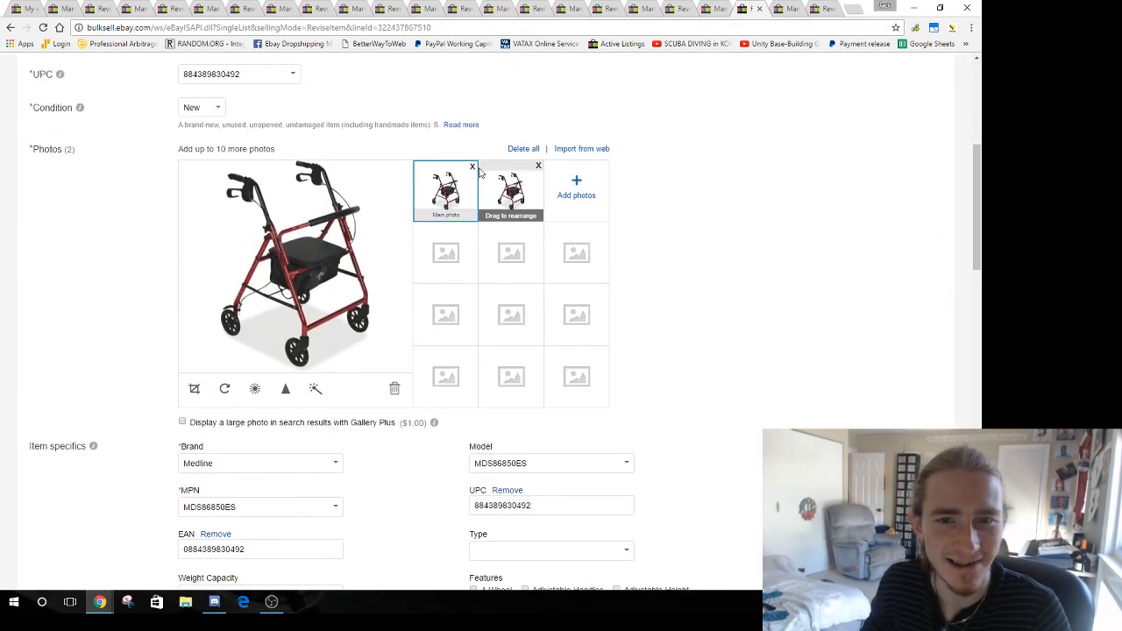
{"action": "left_click", "coordinate": [473, 168]}
{"action": "left_click", "coordinate": [471, 169]}
{"action": "left_click", "coordinate": [283, 269]}
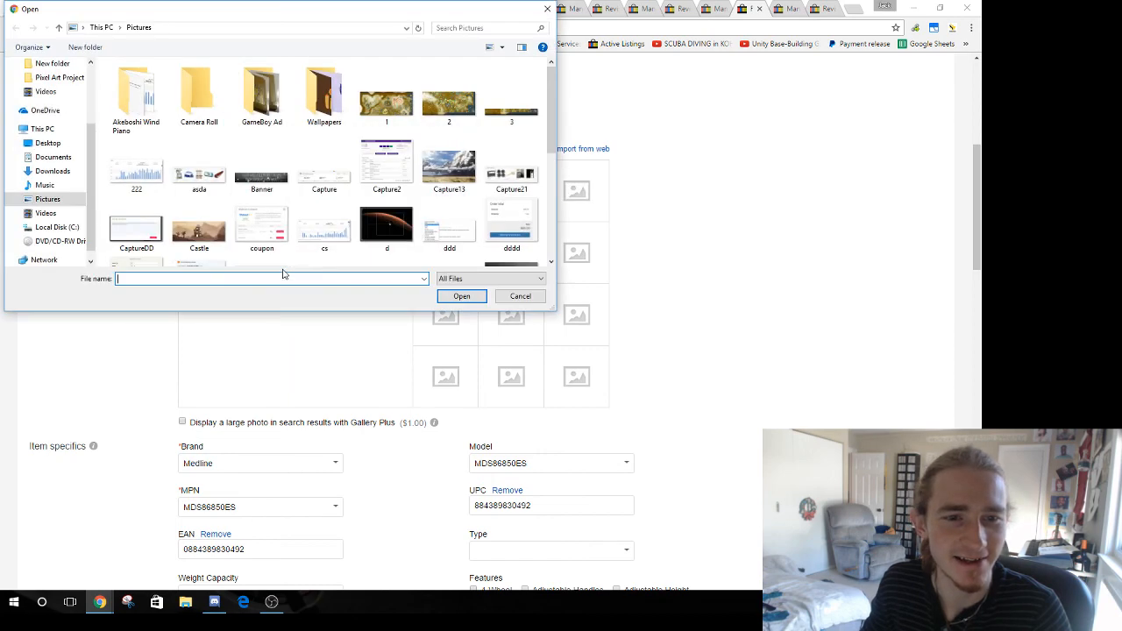
{"action": "left_click", "coordinate": [448, 171]}
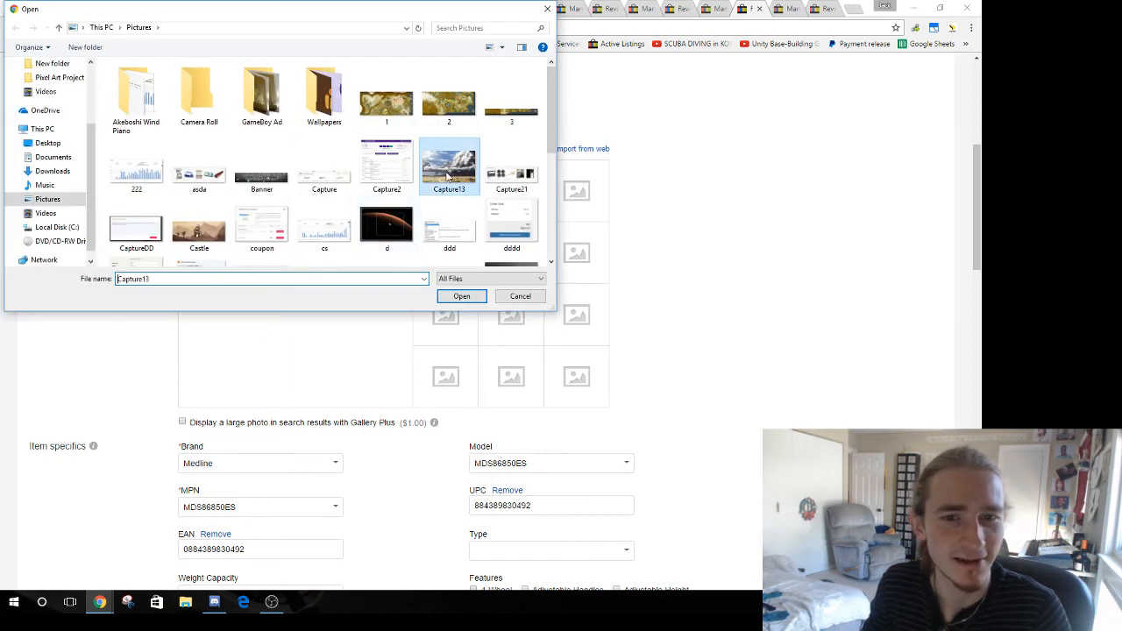
{"action": "left_click", "coordinate": [461, 296]}
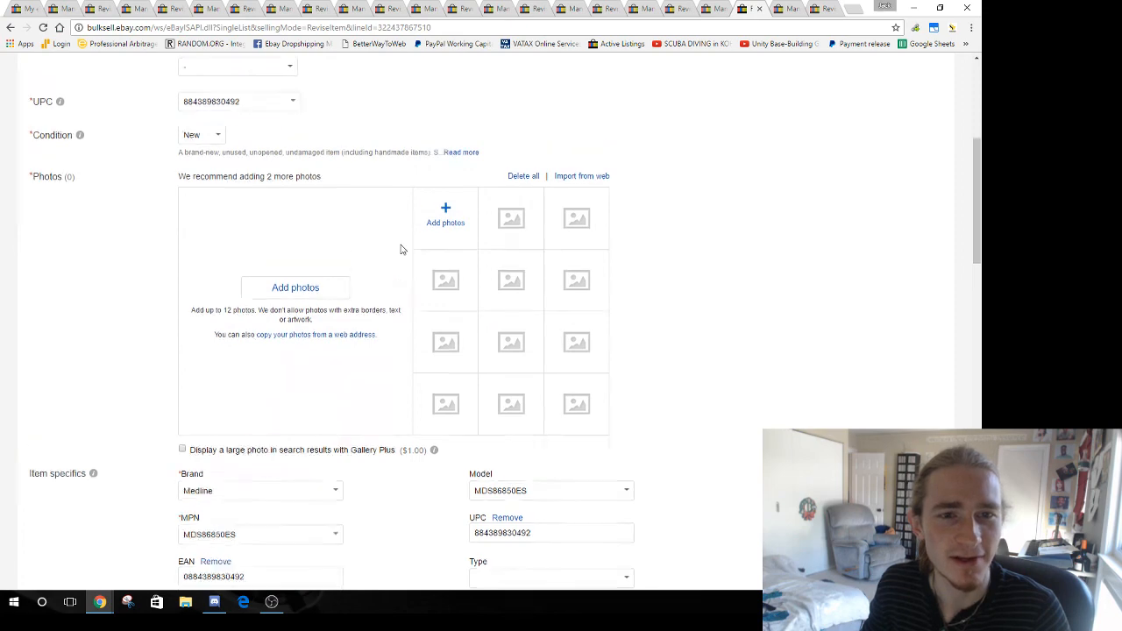
Trim the Steel Foldable Rollator Walker listing's title to "Red"
{"action": "scroll", "coordinate": [401, 249], "scroll_direction": "up", "scroll_amount": 5}
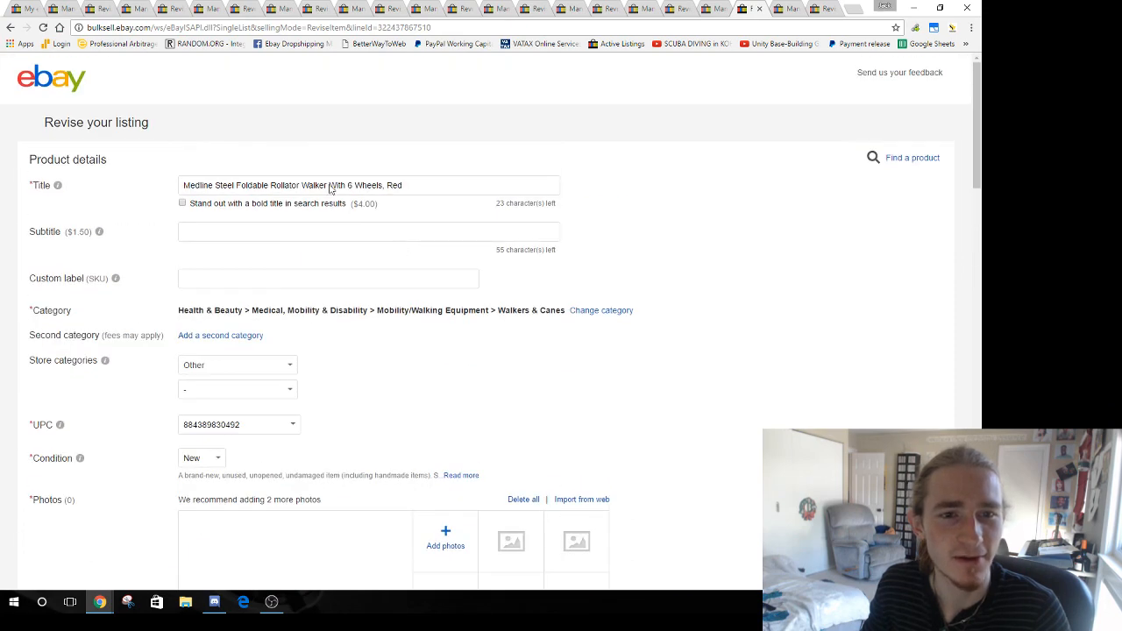
{"action": "left_click", "coordinate": [387, 185]}
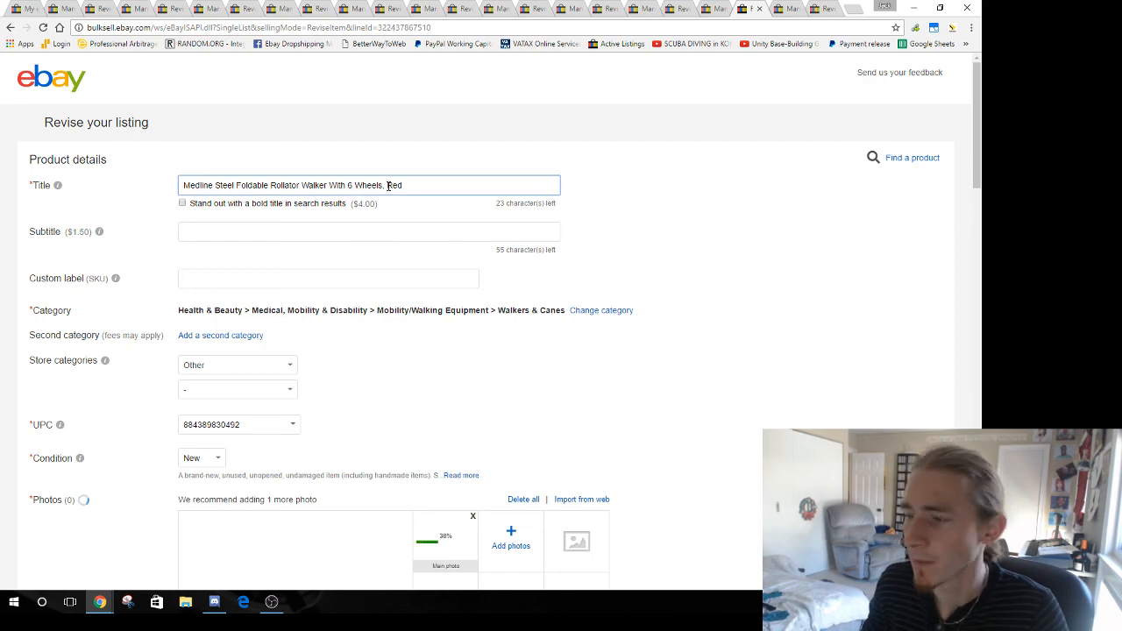
{"action": "key", "text": "shift+Home"}
{"action": "key", "text": "BackSpace"}
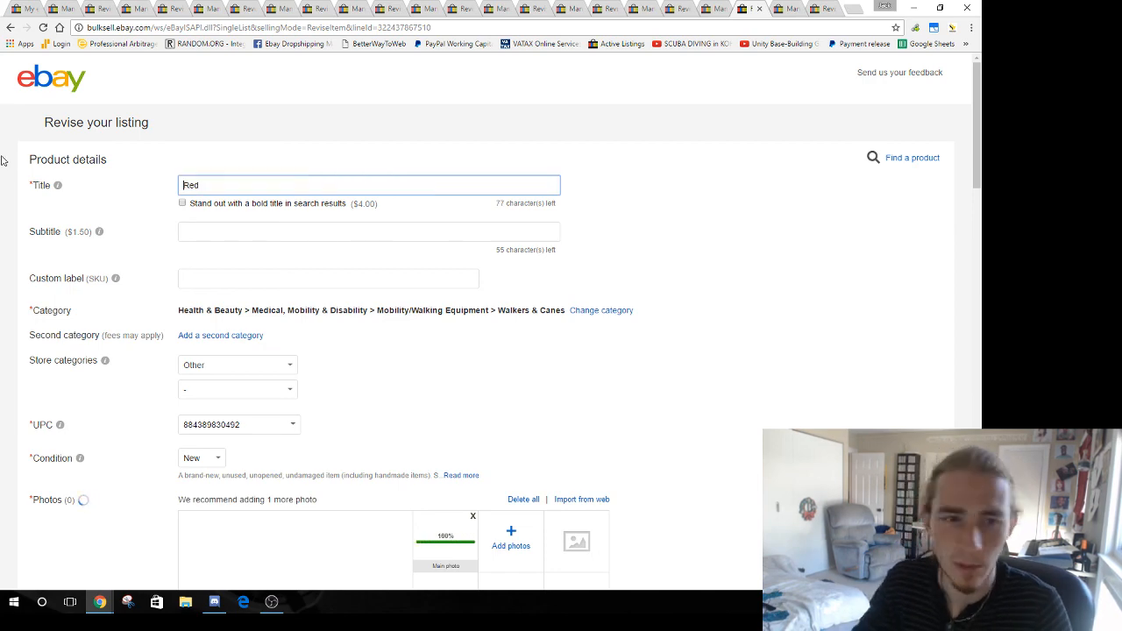
Delete the entire item description of the Steel Foldable Rollator Walker and submit the listing update
{"action": "scroll", "coordinate": [149, 243], "scroll_direction": "down", "scroll_amount": 15}
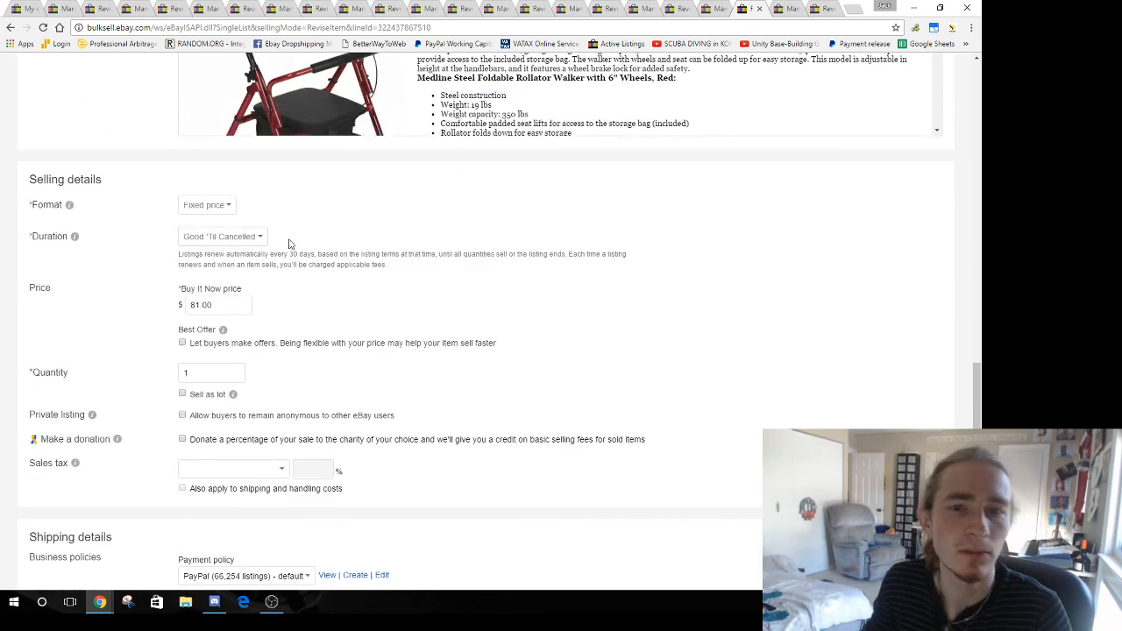
{"action": "scroll", "coordinate": [289, 243], "scroll_direction": "up", "scroll_amount": 3}
{"action": "left_click", "coordinate": [562, 326]}
{"action": "key", "text": "ctrl+a"}
{"action": "key", "text": "BackSpace"}
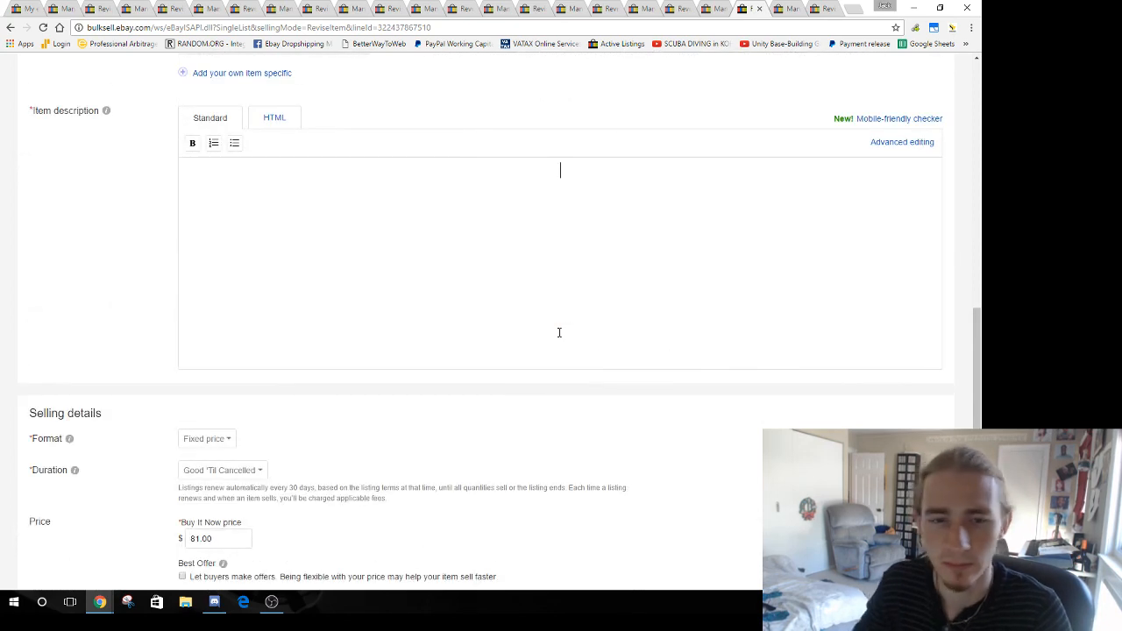
{"action": "scroll", "coordinate": [529, 501], "scroll_direction": "down", "scroll_amount": 8}
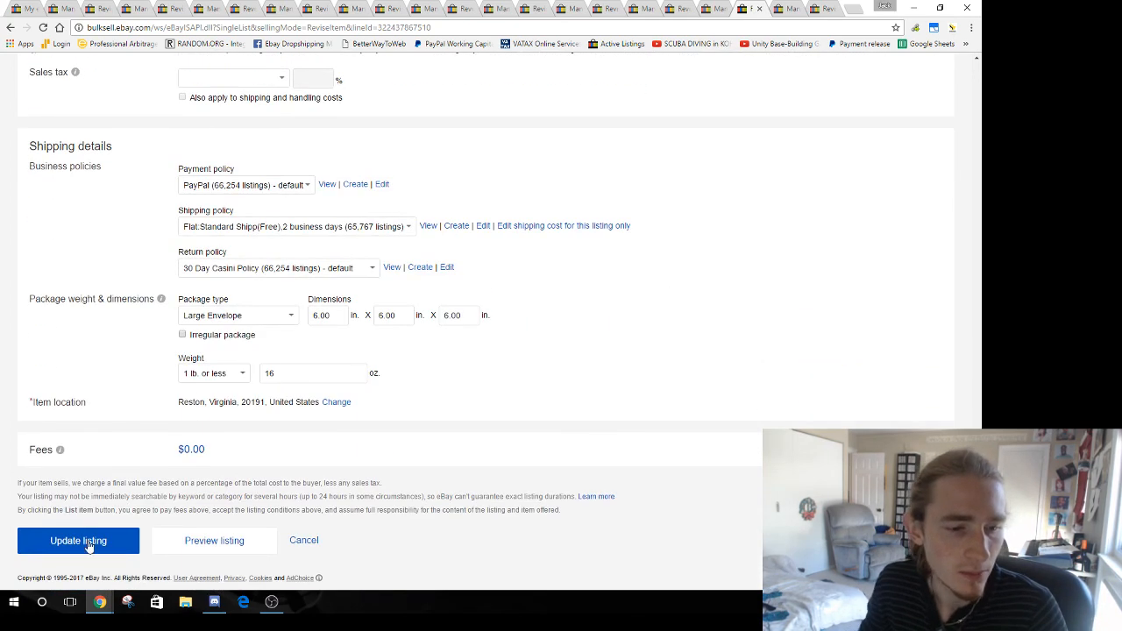
{"action": "left_click", "coordinate": [88, 541]}
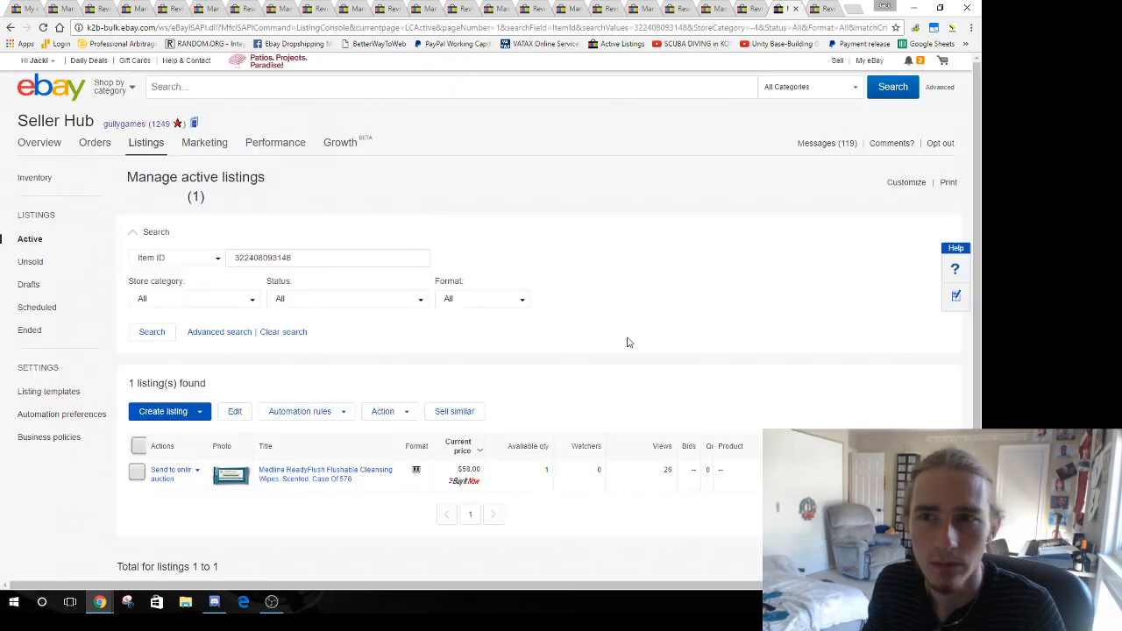
Switch to the Medline ReadyFlush Cleansing Wipes revision page and replace all its photos with Capture13
{"action": "key", "text": "ctrl+w"}
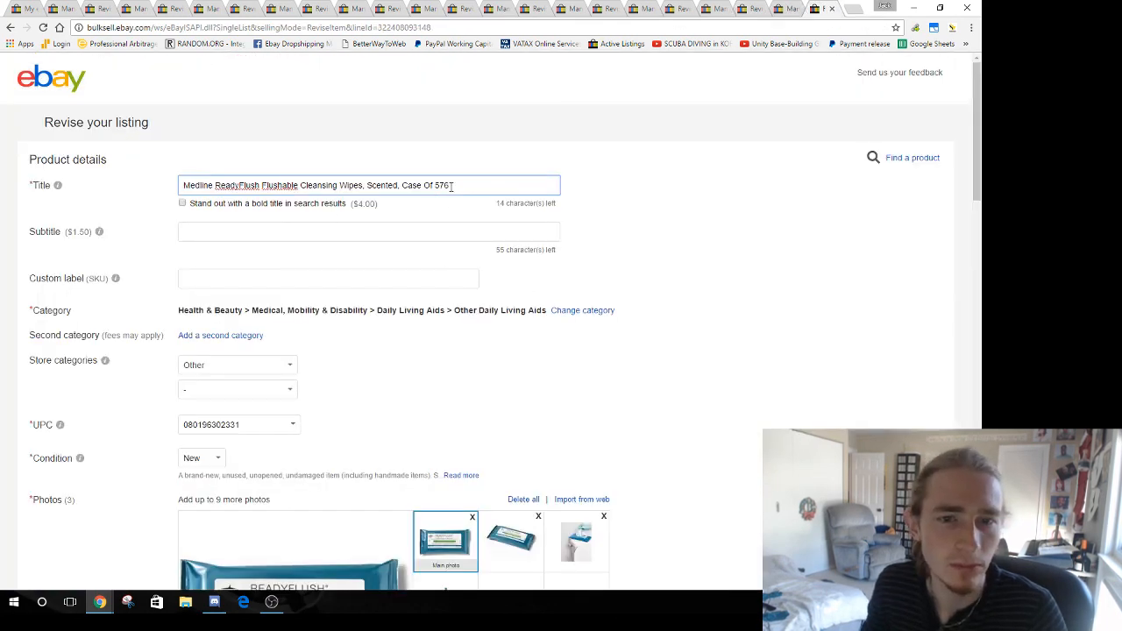
{"action": "scroll", "coordinate": [445, 227], "scroll_direction": "down", "scroll_amount": 3}
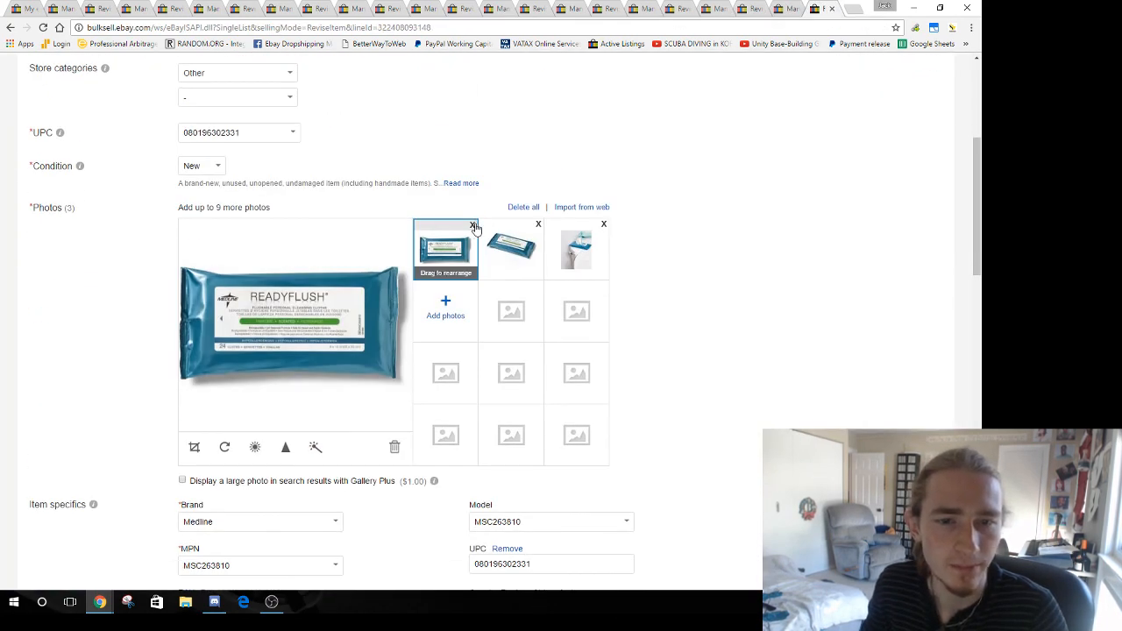
{"action": "left_click", "coordinate": [475, 226]}
{"action": "left_click", "coordinate": [475, 227]}
{"action": "left_click", "coordinate": [474, 226]}
{"action": "left_click", "coordinate": [298, 319]}
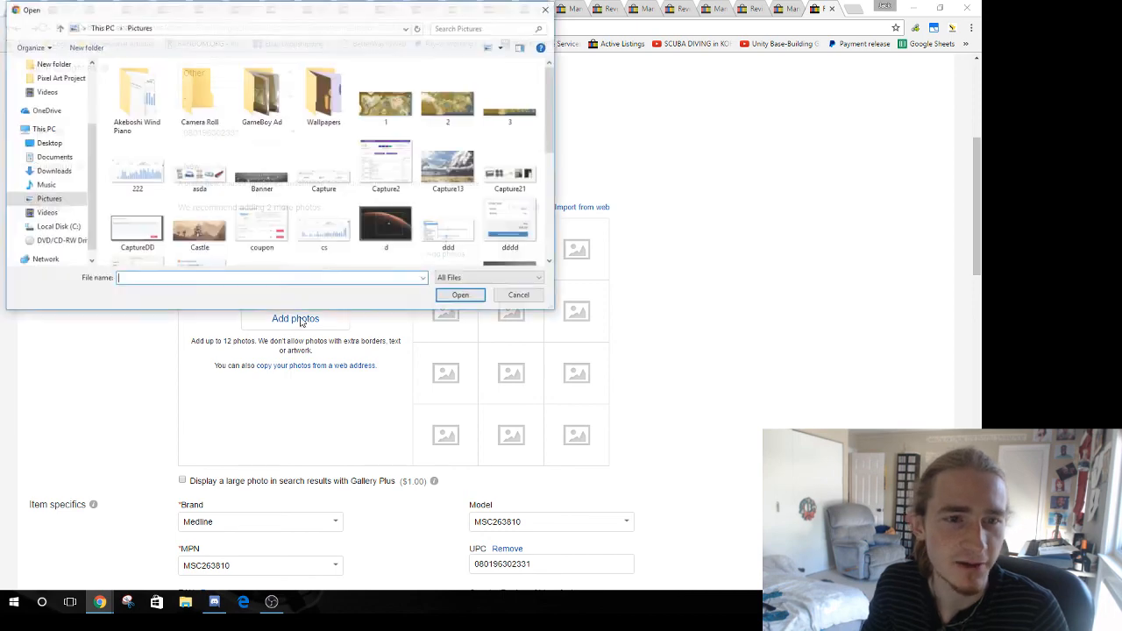
{"action": "left_click", "coordinate": [448, 171]}
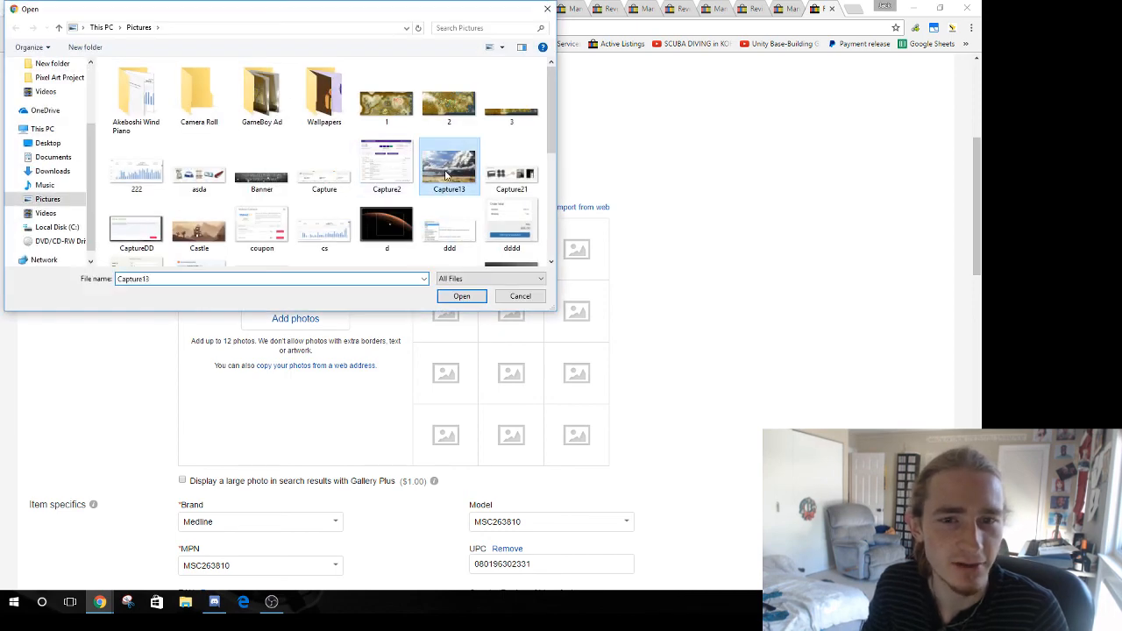
{"action": "left_click", "coordinate": [464, 298]}
Trim the ReadyFlush Cleansing Wipes listing's title to "576"
{"action": "scroll", "coordinate": [467, 300], "scroll_direction": "up", "scroll_amount": 4}
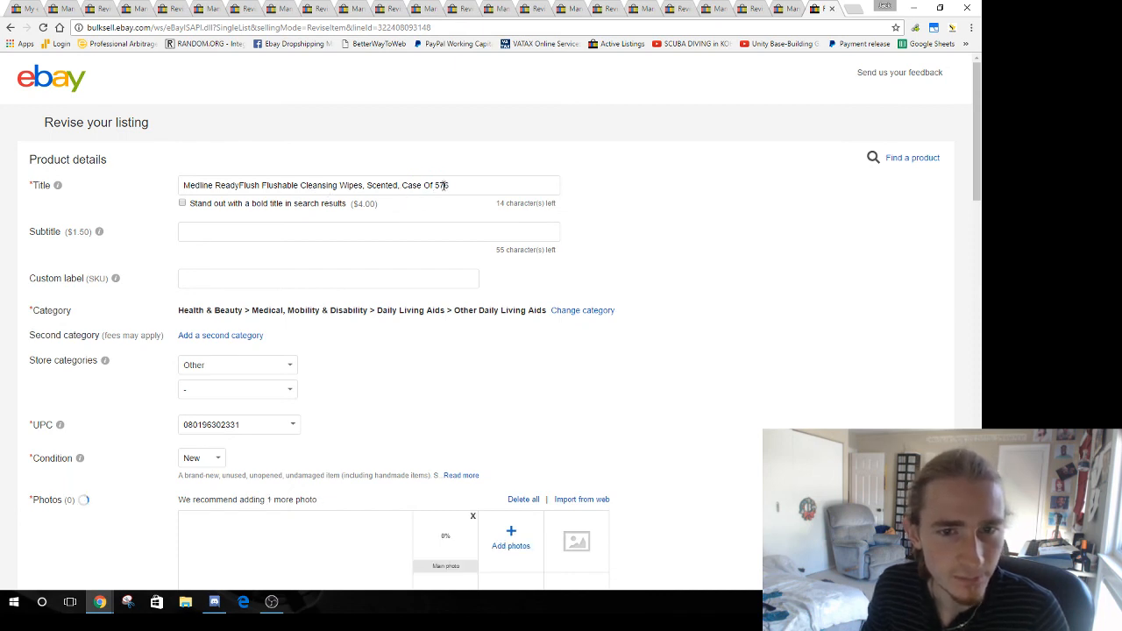
{"action": "left_click_drag", "start_coordinate": [436, 187], "coordinate": [178, 186]}
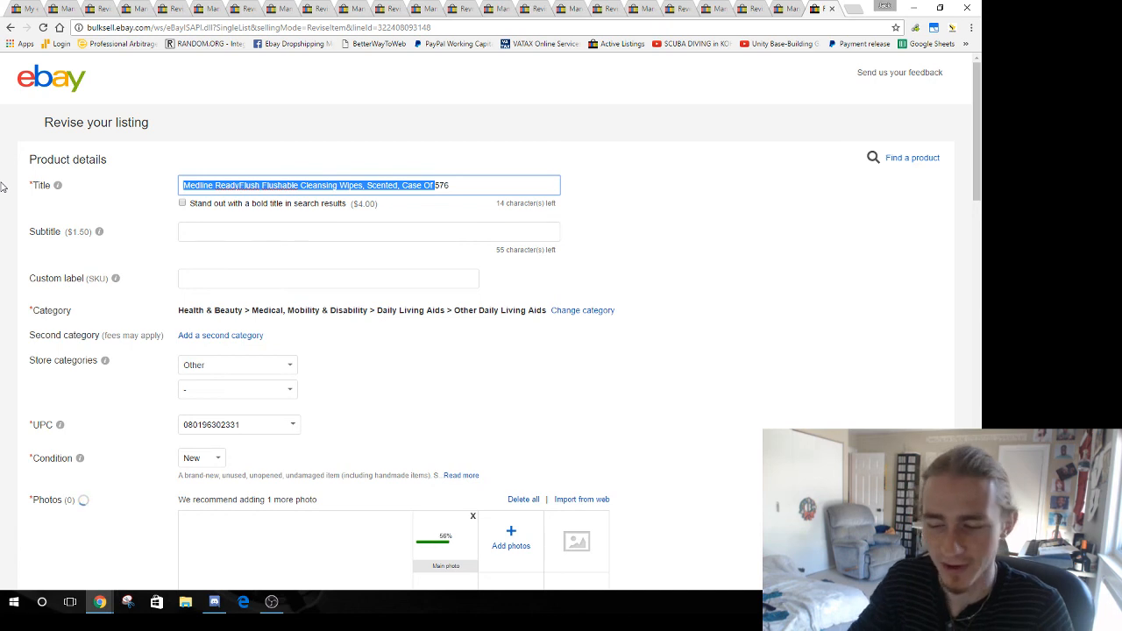
{"action": "key", "text": "BackSpace"}
{"action": "scroll", "coordinate": [664, 307], "scroll_direction": "down", "scroll_amount": 2}
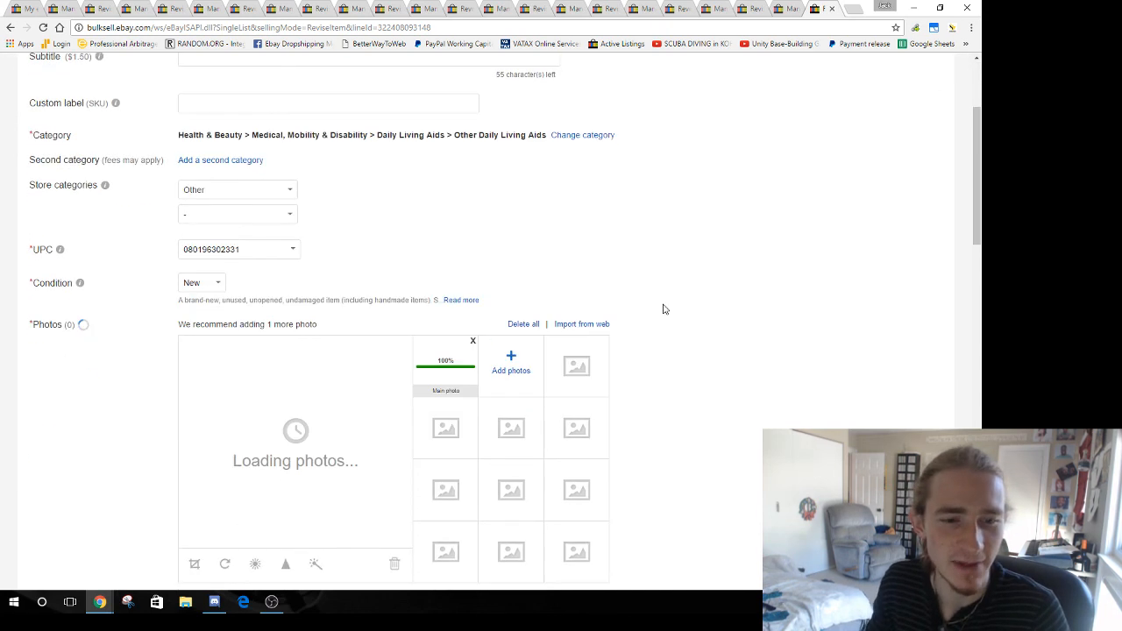
{"action": "scroll", "coordinate": [776, 394], "scroll_direction": "up", "scroll_amount": 2}
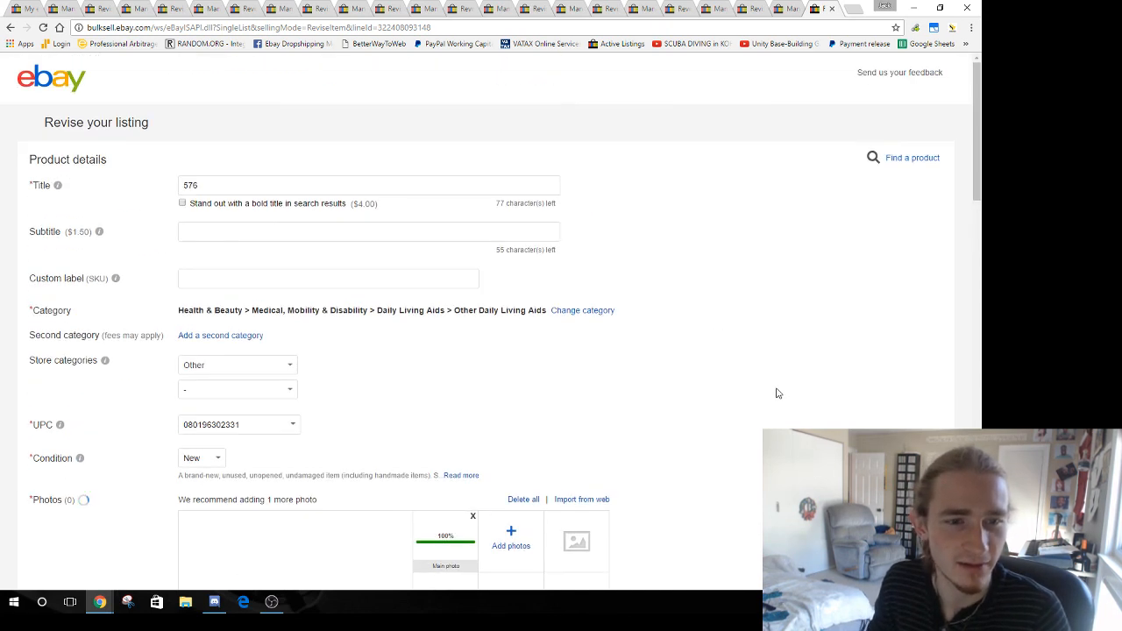
Compare the count in the ReadyFlush Wipes description heading with the listing's shortened title and new photo
{"action": "scroll", "coordinate": [776, 394], "scroll_direction": "down", "scroll_amount": 4}
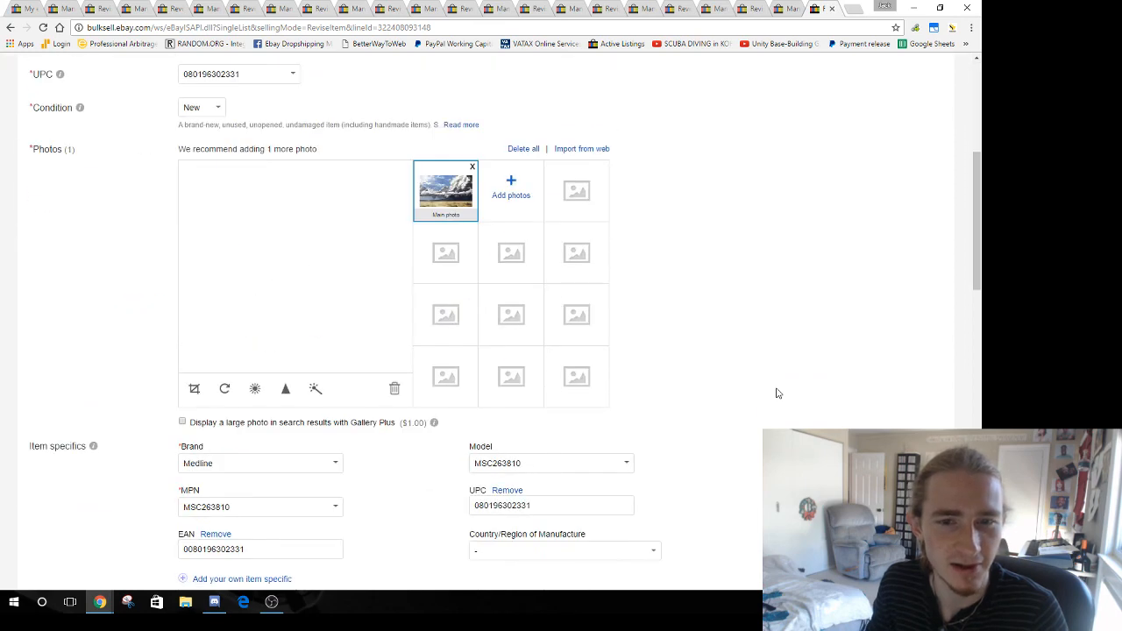
{"action": "scroll", "coordinate": [686, 300], "scroll_direction": "down", "scroll_amount": 3}
{"action": "scroll", "coordinate": [689, 294], "scroll_direction": "down", "scroll_amount": 2}
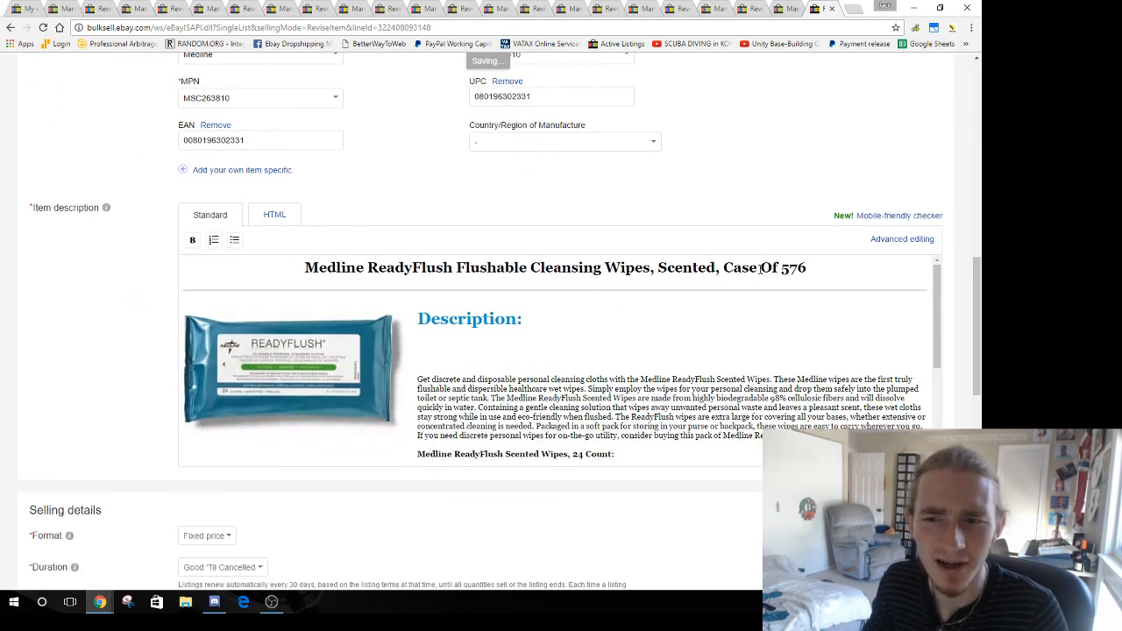
{"action": "double_click", "coordinate": [792, 267]}
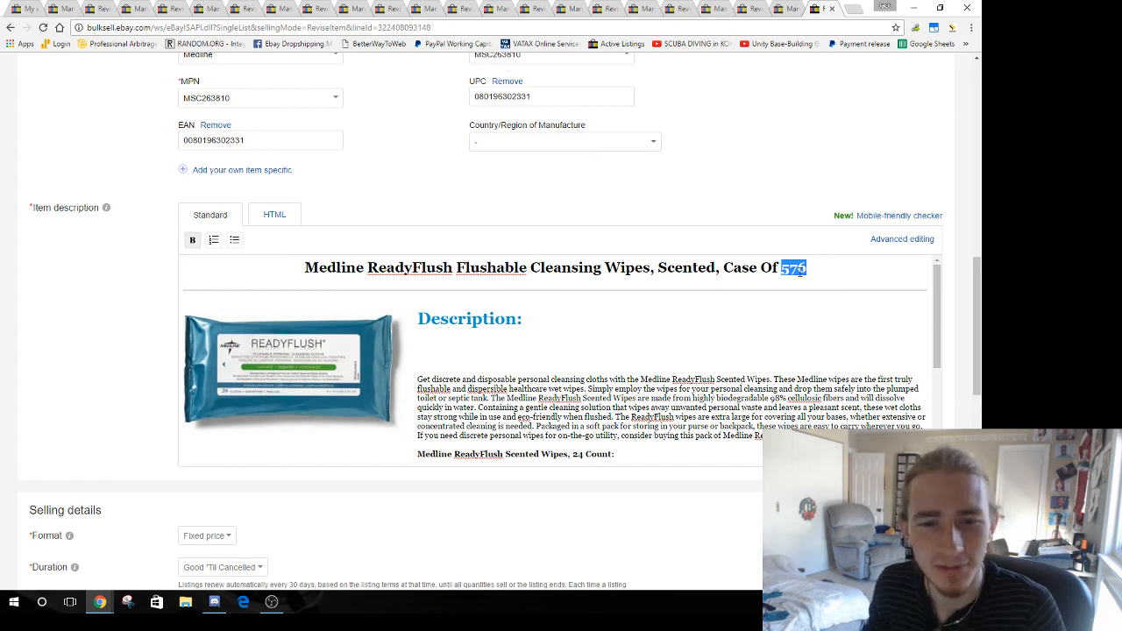
{"action": "left_click", "coordinate": [792, 268]}
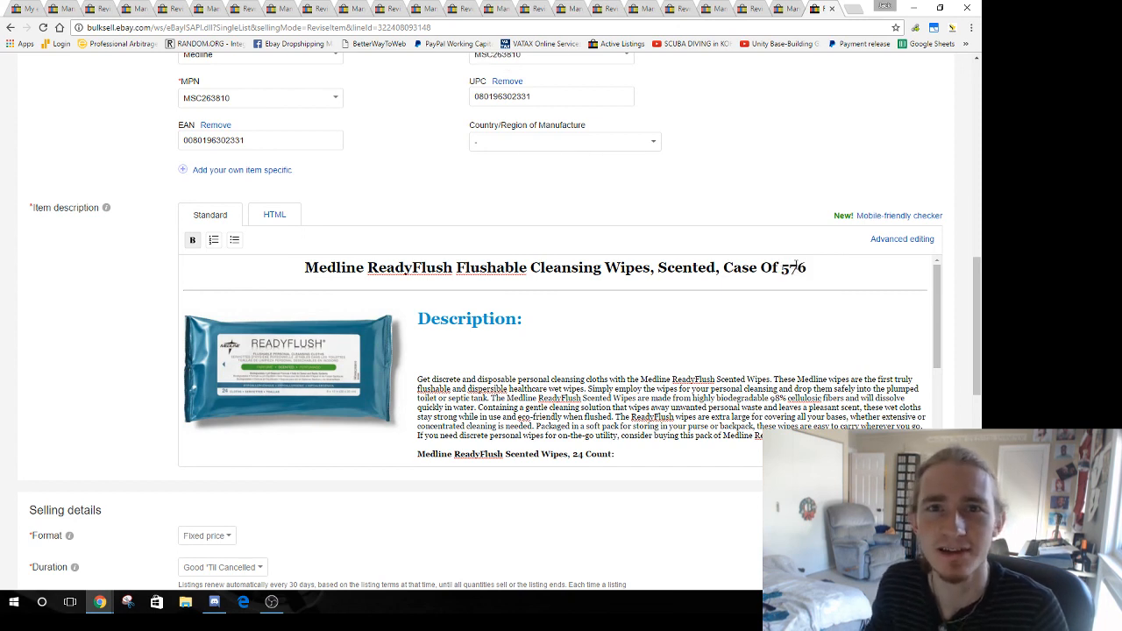
{"action": "double_click", "coordinate": [793, 268]}
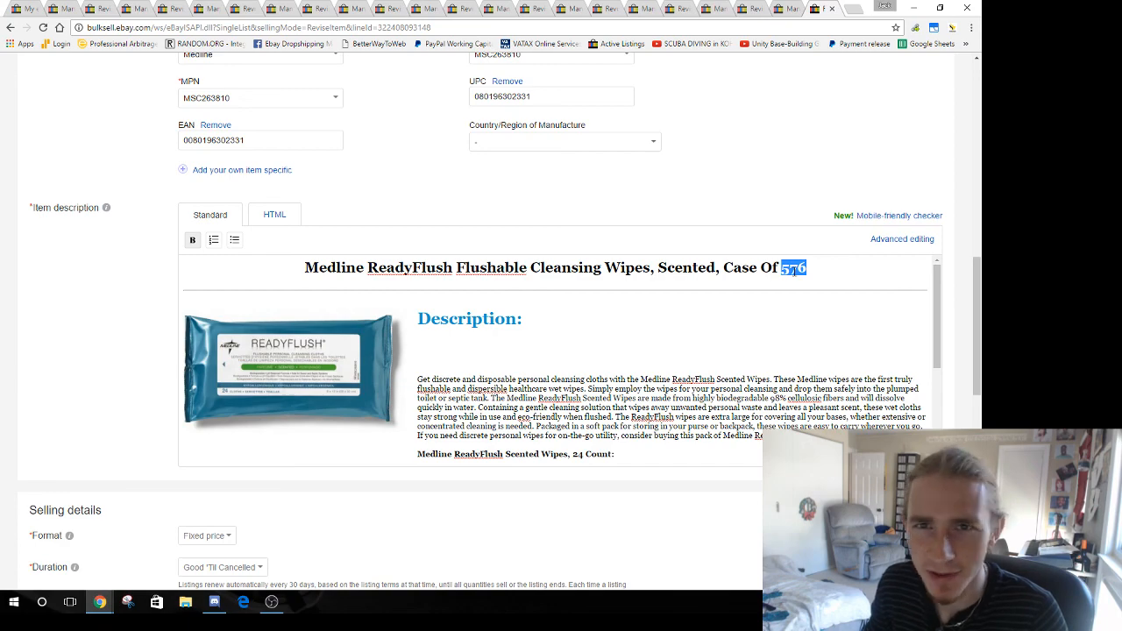
{"action": "scroll", "coordinate": [250, 264], "scroll_direction": "up", "scroll_amount": 9}
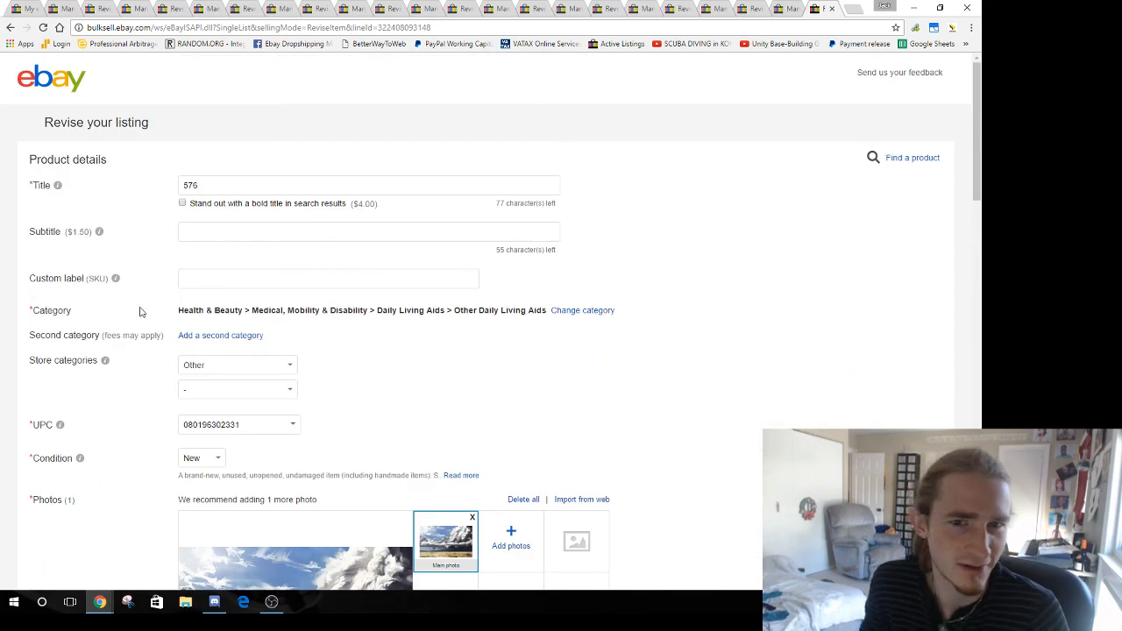
{"action": "scroll", "coordinate": [141, 310], "scroll_direction": "down", "scroll_amount": 10}
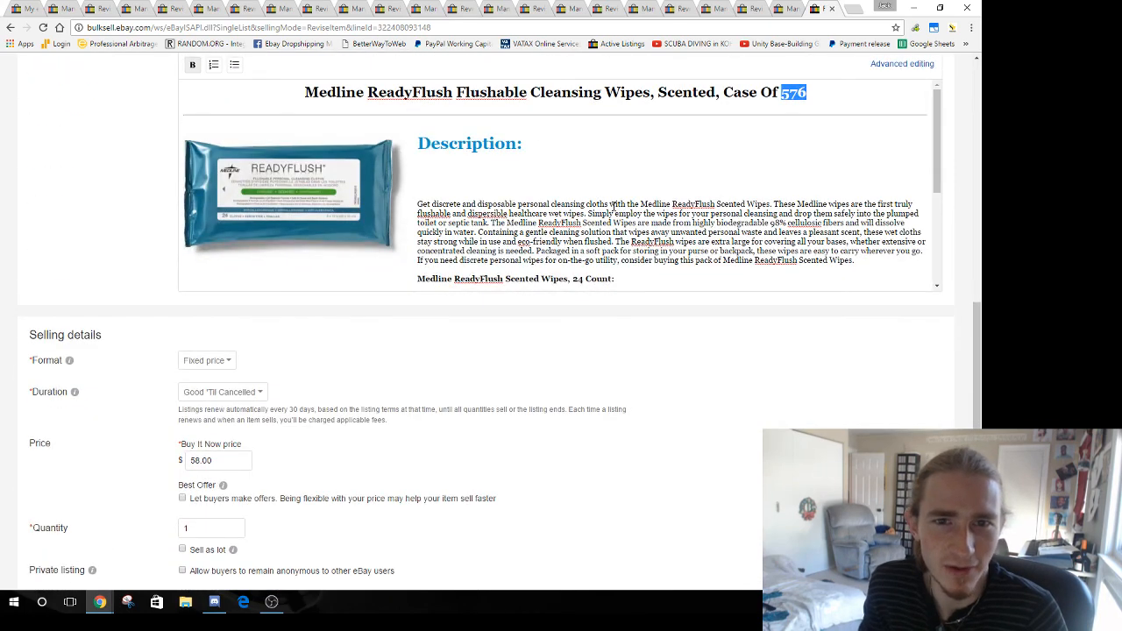
Delete the entire item description of the ReadyFlush Cleansing Wipes and submit the listing update
{"action": "left_click", "coordinate": [649, 199]}
{"action": "key", "text": "ctrl+a"}
{"action": "key", "text": "BackSpace"}
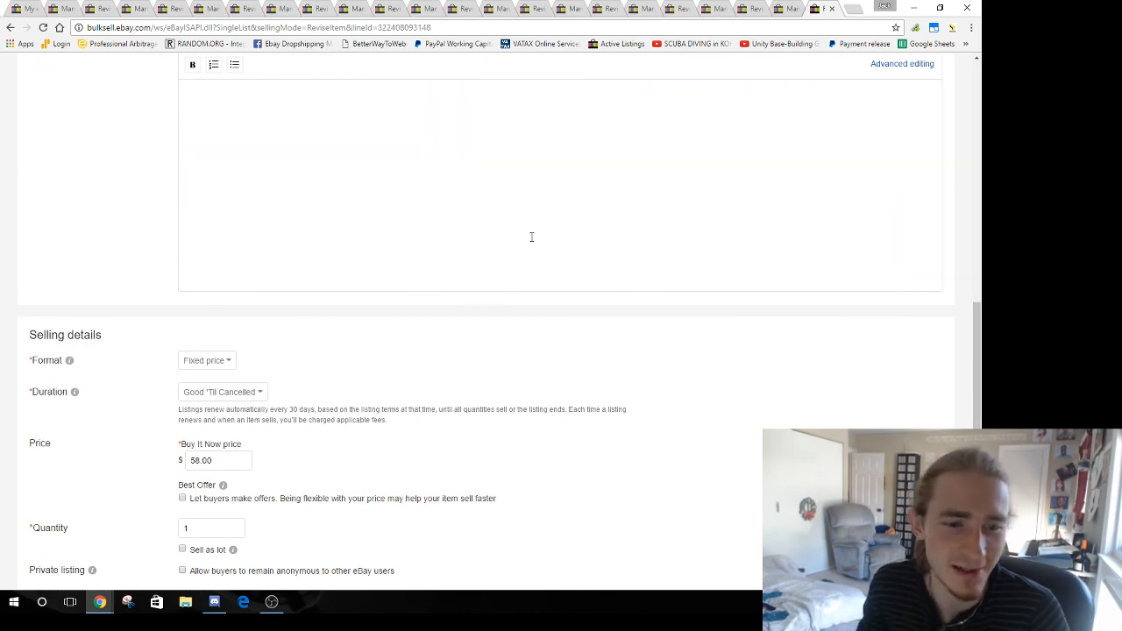
{"action": "scroll", "coordinate": [181, 221], "scroll_direction": "down", "scroll_amount": 5}
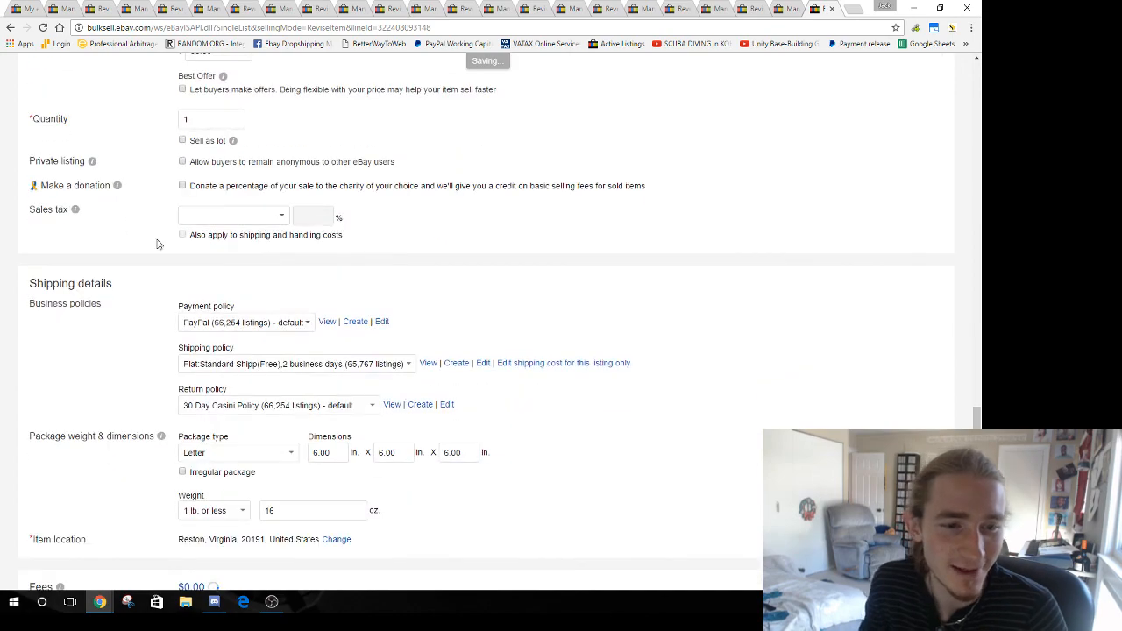
{"action": "scroll", "coordinate": [119, 262], "scroll_direction": "down", "scroll_amount": 3}
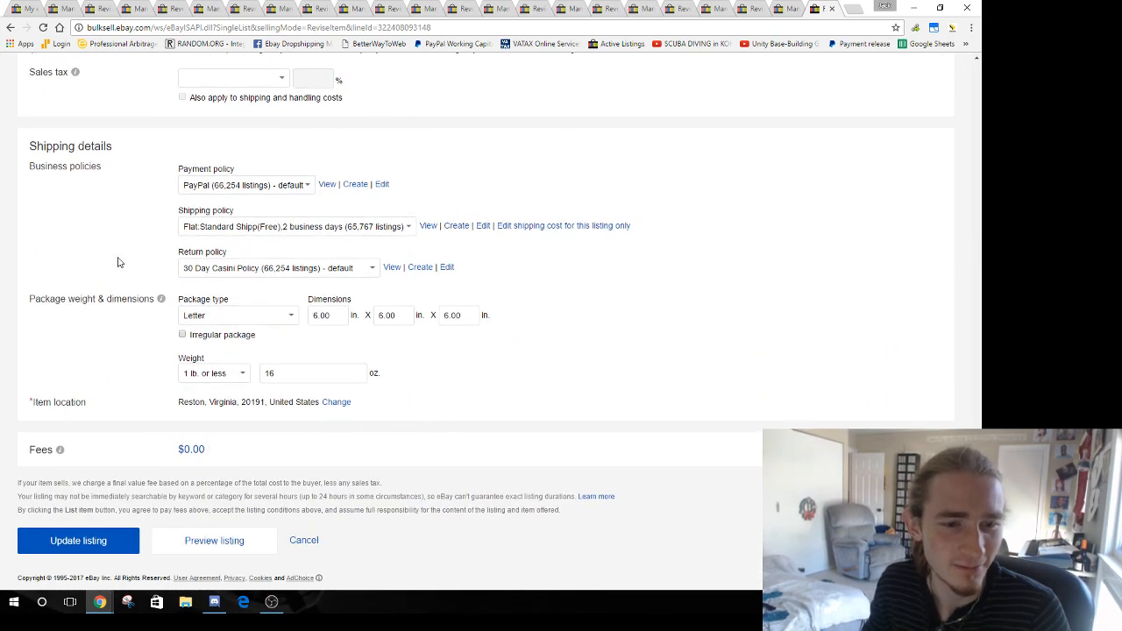
{"action": "scroll", "coordinate": [119, 262], "scroll_direction": "up", "scroll_amount": 15}
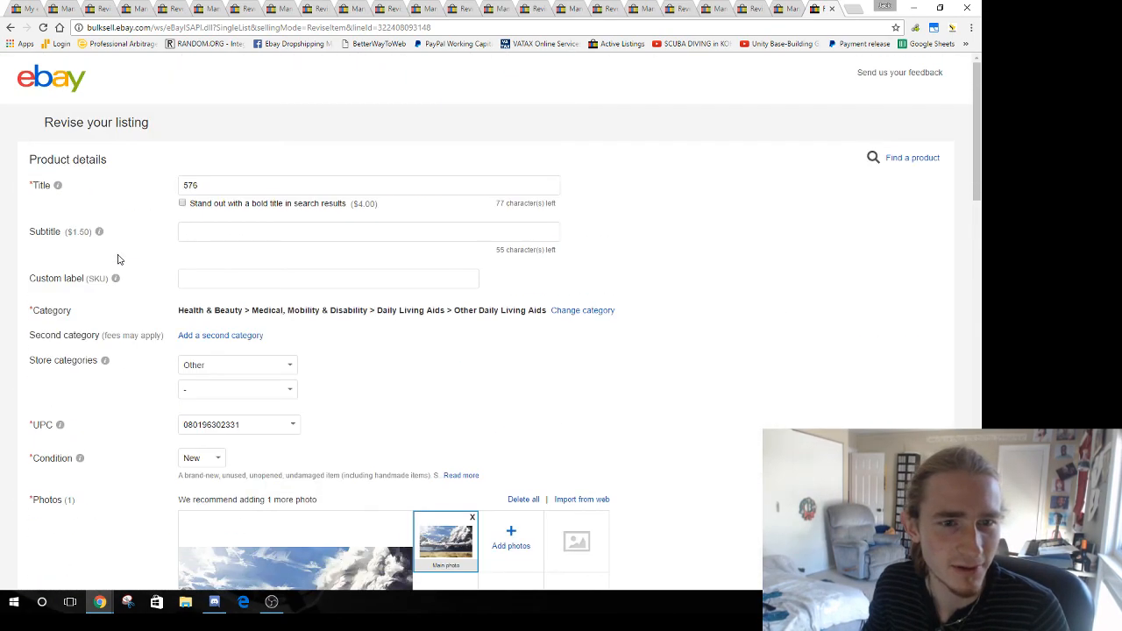
{"action": "scroll", "coordinate": [119, 259], "scroll_direction": "down", "scroll_amount": 15}
{"action": "left_click", "coordinate": [78, 542]}
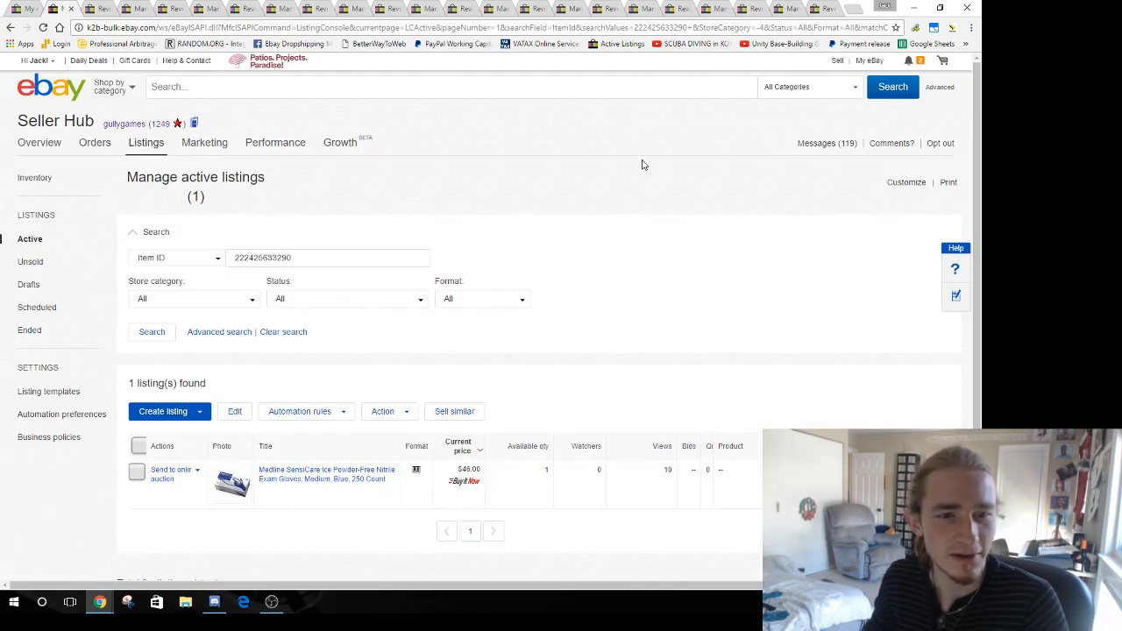
Switch to the revision page of the Medline SensiCare Ice exam gloves and submit its listing update
{"action": "key", "text": "ctrl+Tab"}
{"action": "left_click", "coordinate": [79, 551]}
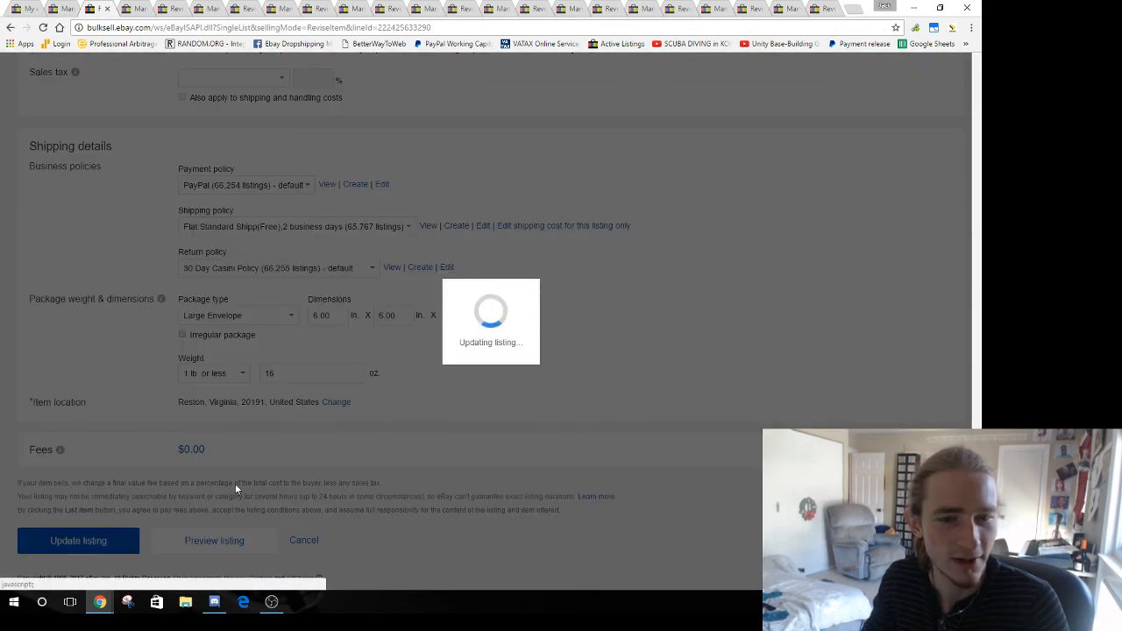
Check each open revision page for whether its listing update went through, from the SensiCare Ice gloves to the ReadyFlush wipes
{"action": "key", "text": "ctrl+Tab"}
{"action": "key", "text": "ctrl+Tab"}
{"action": "key", "text": "ctrl+Tab"}
{"action": "key", "text": "ctrl+Tab"}
{"action": "key", "text": "ctrl+Tab"}
{"action": "key", "text": "ctrl+Tab"}
{"action": "key", "text": "ctrl+Tab"}
{"action": "key", "text": "ctrl+Tab"}
{"action": "key", "text": "ctrl+Tab"}
{"action": "key", "text": "ctrl+Tab"}
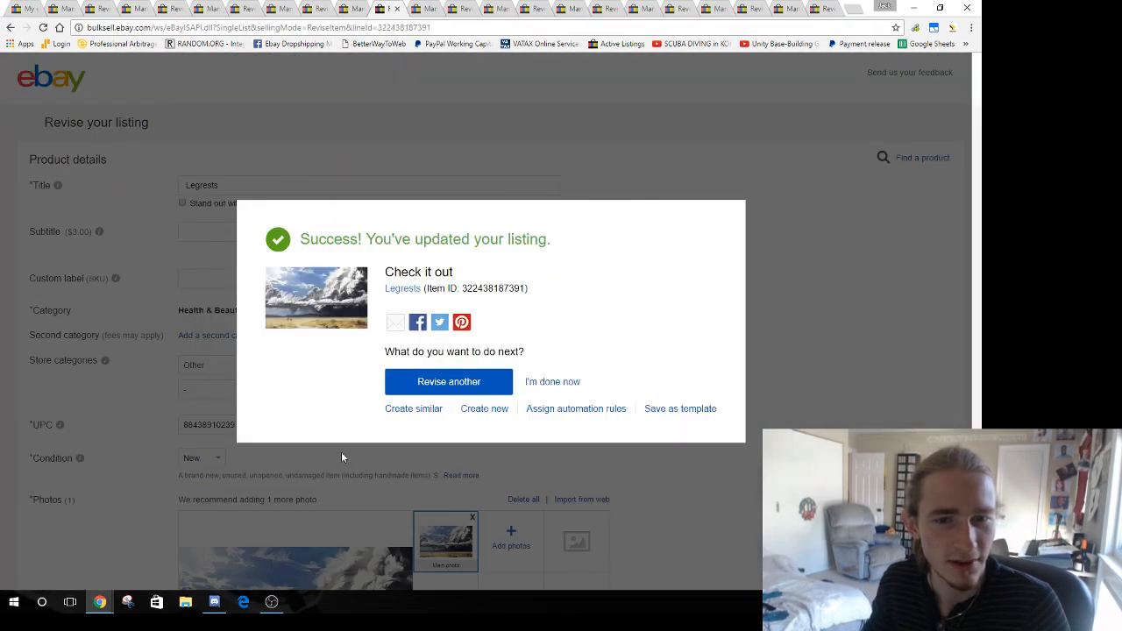
{"action": "key", "text": "ctrl+Tab"}
{"action": "key", "text": "ctrl+Tab"}
{"action": "key", "text": "ctrl+Tab"}
{"action": "key", "text": "ctrl+Tab"}
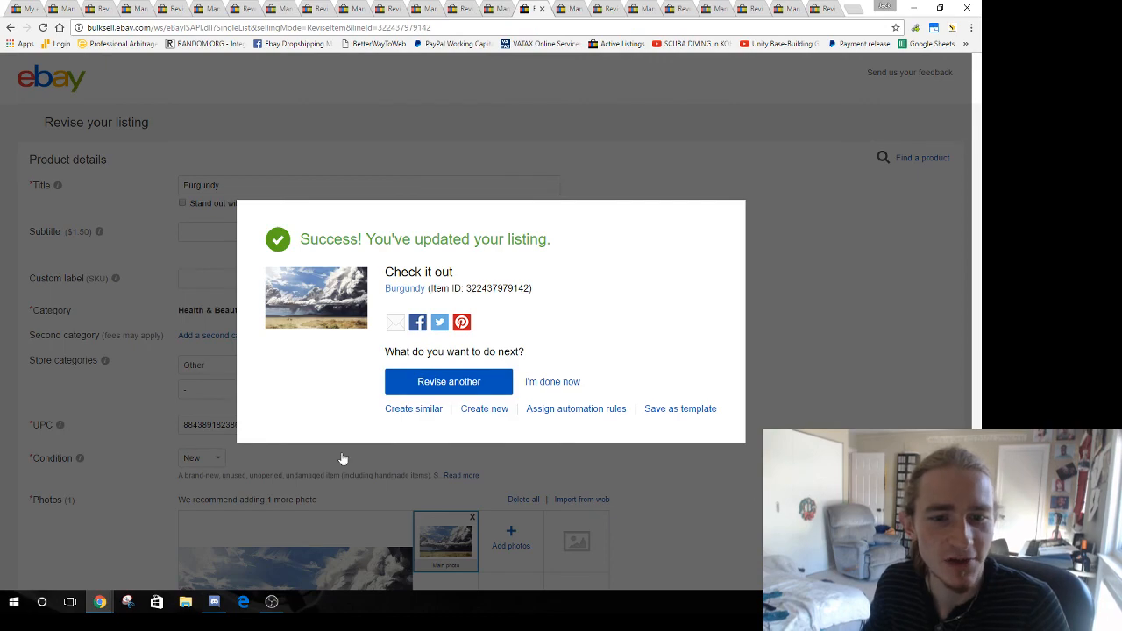
{"action": "key", "text": "ctrl+Tab"}
{"action": "key", "text": "ctrl+Tab"}
{"action": "key", "text": "ctrl+Tab"}
{"action": "key", "text": "ctrl+Tab"}
{"action": "key", "text": "ctrl+Tab"}
{"action": "key", "text": "ctrl+Tab"}
{"action": "key", "text": "ctrl+Tab"}
{"action": "key", "text": "ctrl+Tab"}
{"action": "key", "text": "ctrl+Tab"}
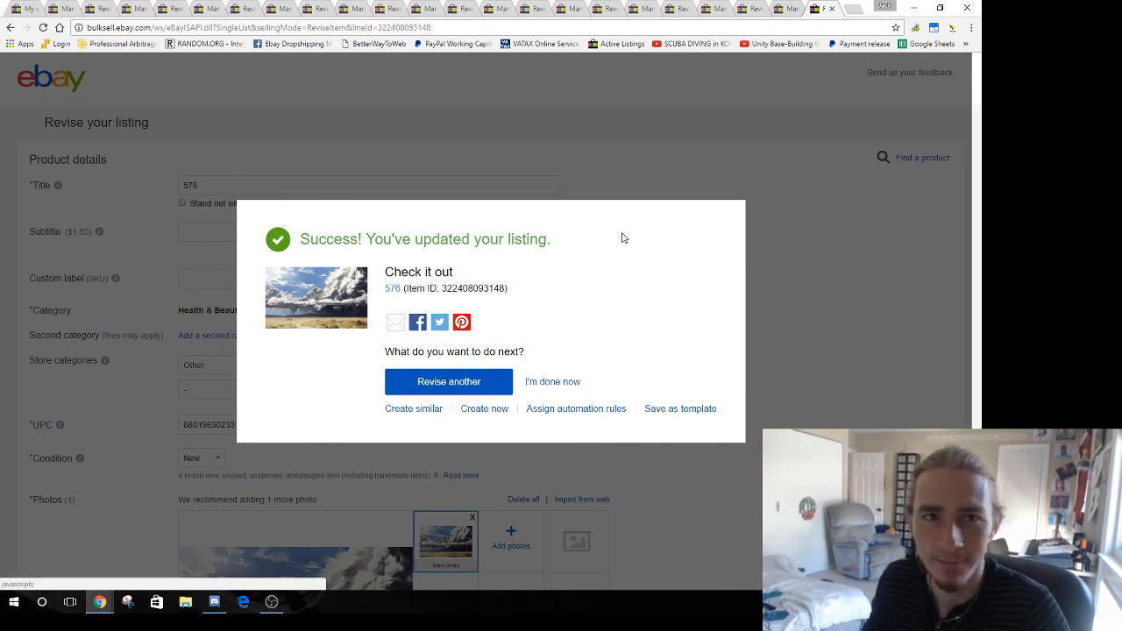
Reload the active listing search for the SensiCare Ice exam gloves and send the revised listing to the ending review
{"action": "key", "text": "ctrl+Tab"}
{"action": "key", "text": "ctrl+Tab"}
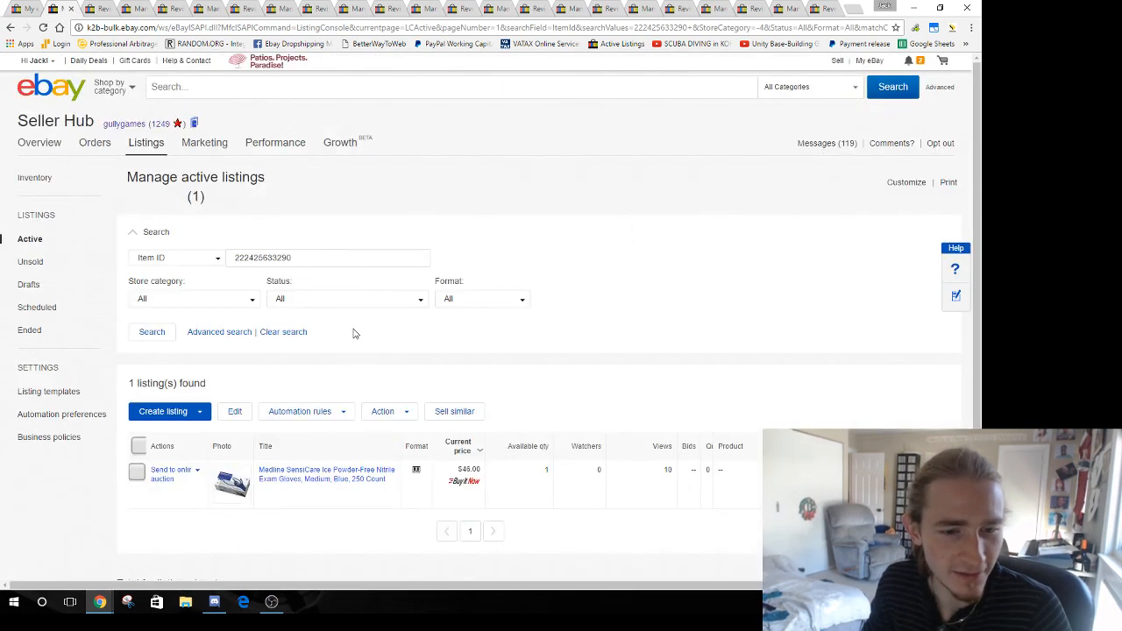
{"action": "scroll", "coordinate": [353, 331], "scroll_direction": "down", "scroll_amount": 2}
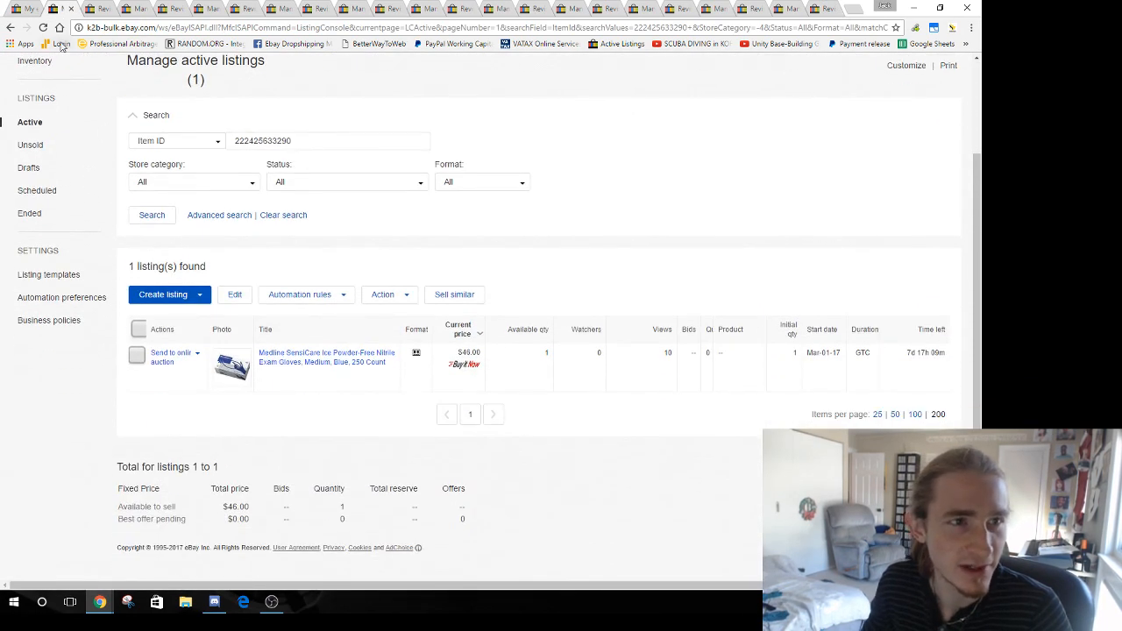
{"action": "left_click", "coordinate": [139, 331]}
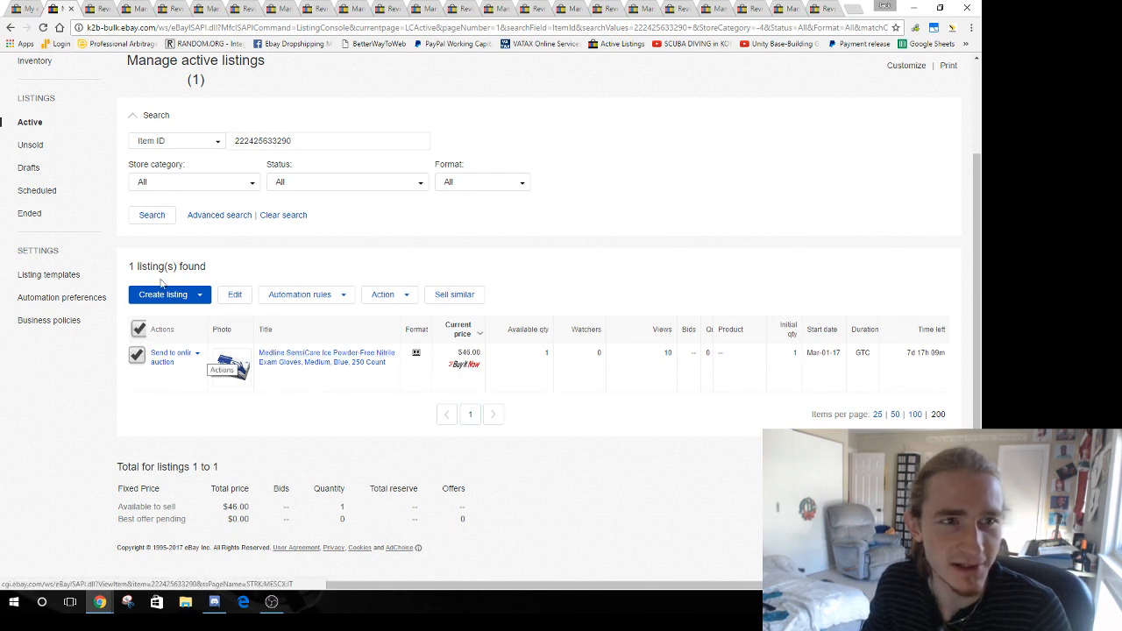
{"action": "left_click", "coordinate": [42, 28]}
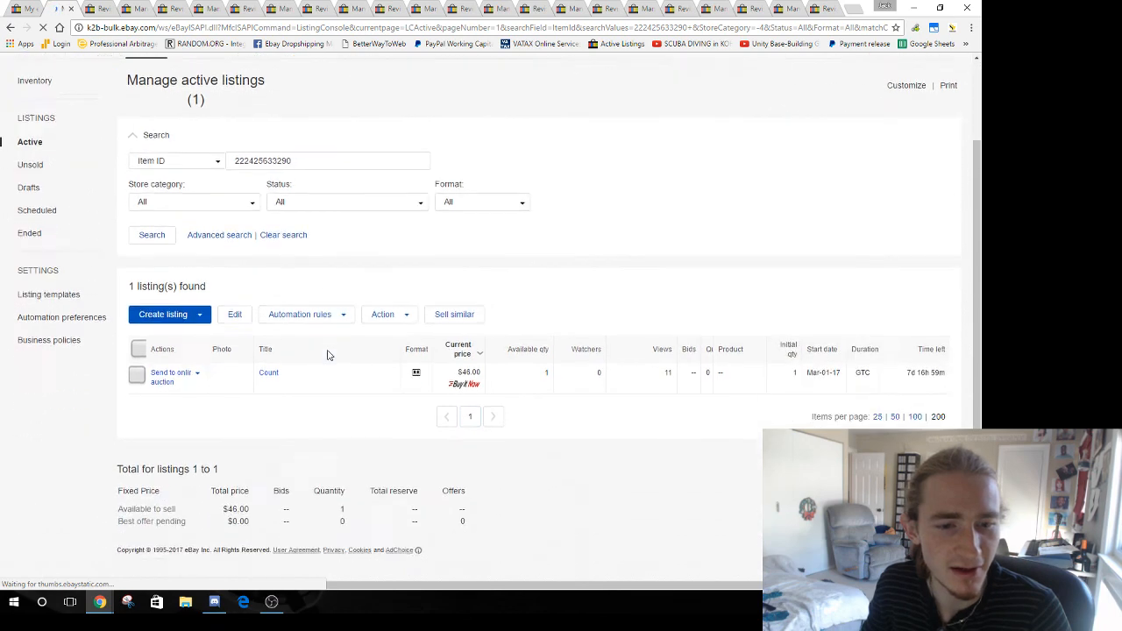
{"action": "left_click", "coordinate": [137, 368]}
{"action": "left_click", "coordinate": [383, 311]}
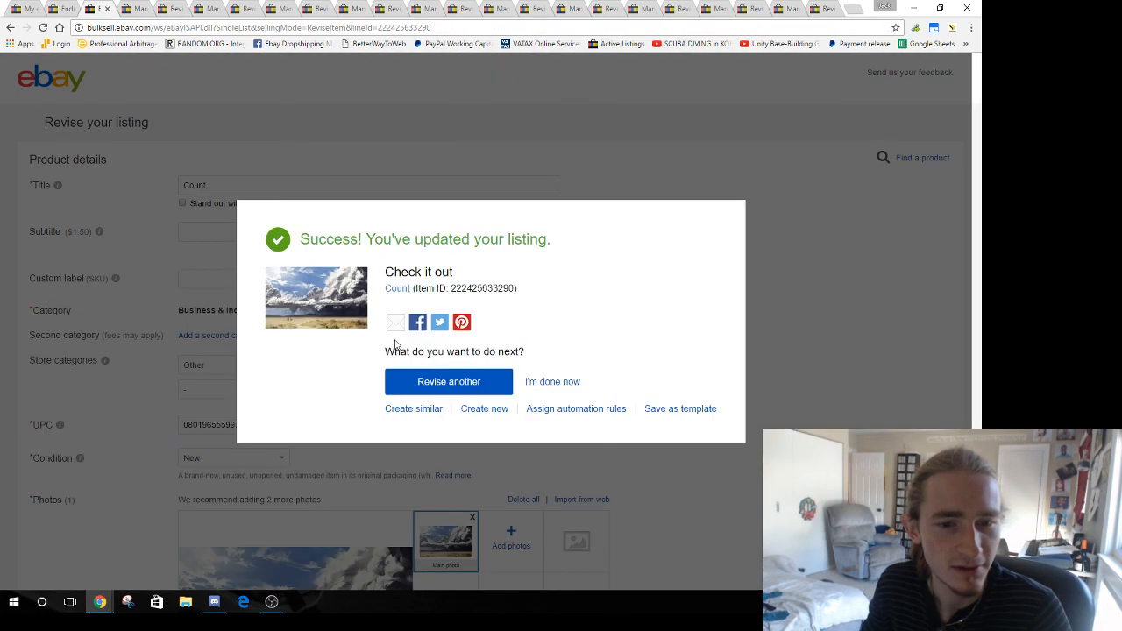
Send the Aloetouch Sensitive Cleansing Wipes and Aluminum Quad Cane listings to the ending review from their active listing pages
{"action": "key", "text": "ctrl+w"}
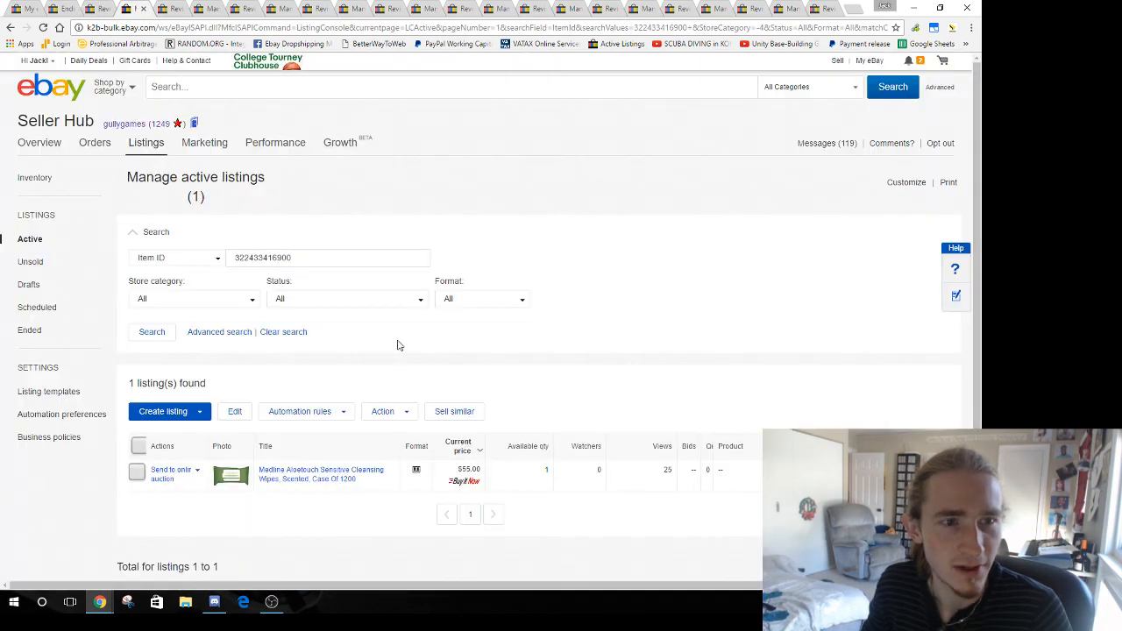
{"action": "left_click", "coordinate": [137, 474]}
{"action": "left_click", "coordinate": [400, 411]}
{"action": "left_click", "coordinate": [377, 452]}
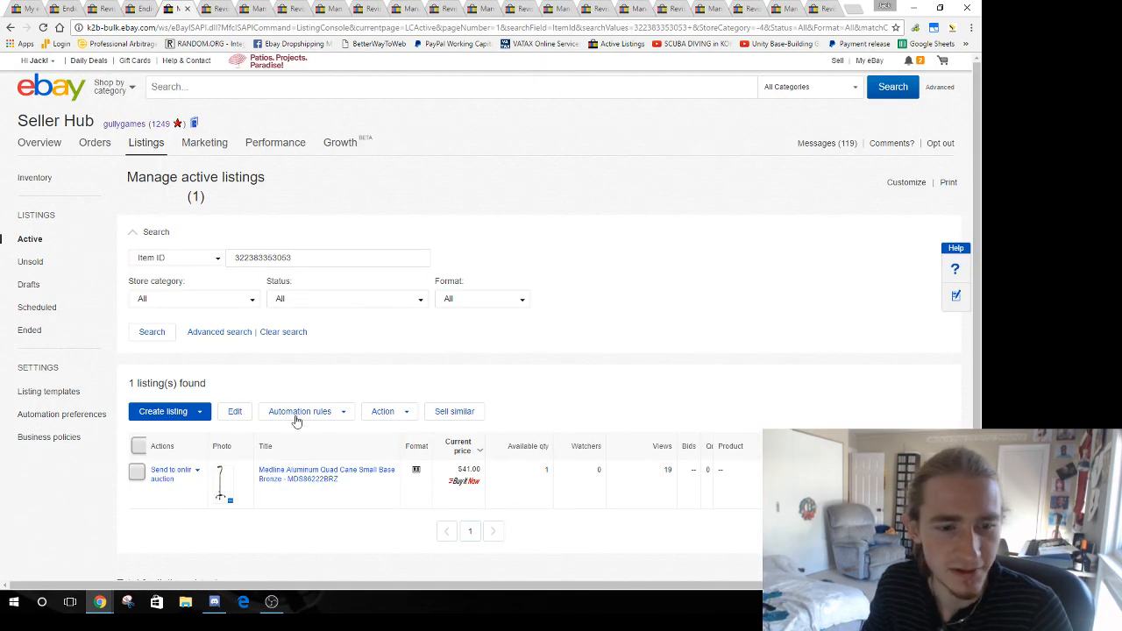
{"action": "left_click", "coordinate": [138, 472]}
{"action": "left_click", "coordinate": [398, 414]}
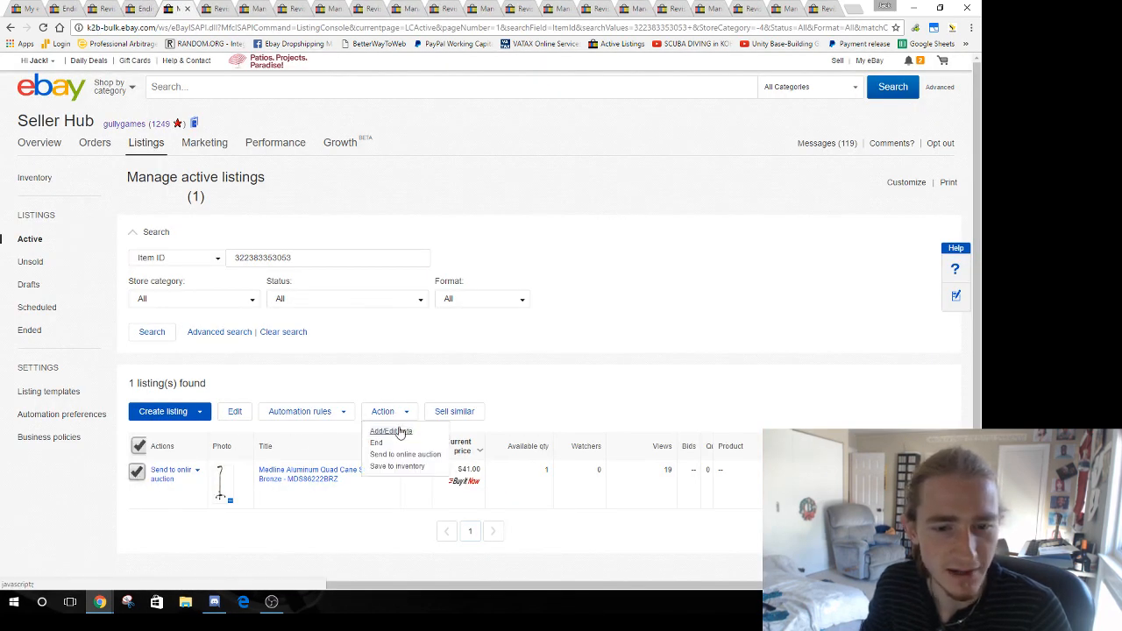
{"action": "left_click", "coordinate": [375, 443]}
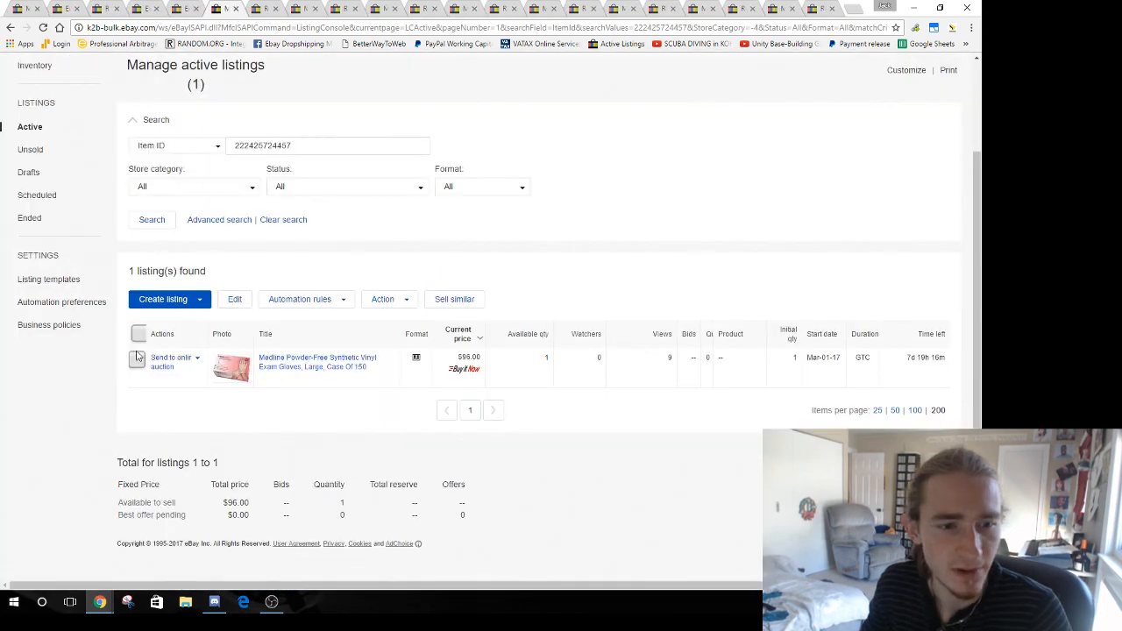
Send the Powder-Free Synthetic Vinyl Exam Gloves and K1 Basic Extra-Wide Wheelchairs listings to the ending review
{"action": "left_click", "coordinate": [137, 358]}
{"action": "left_click", "coordinate": [390, 299]}
{"action": "left_click", "coordinate": [380, 335]}
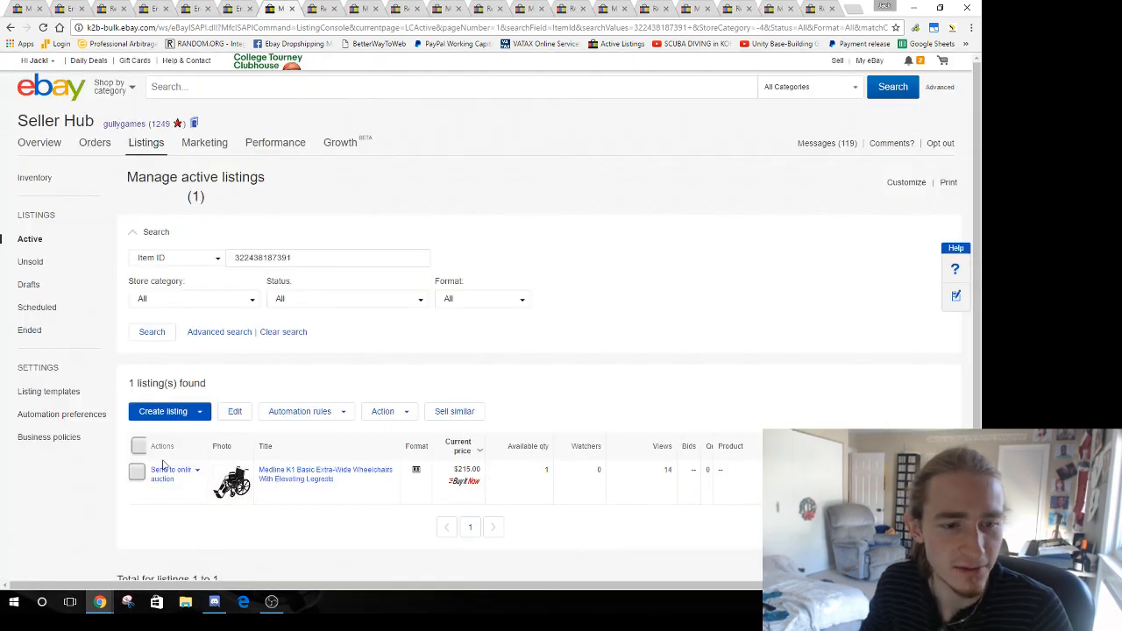
{"action": "left_click", "coordinate": [137, 473]}
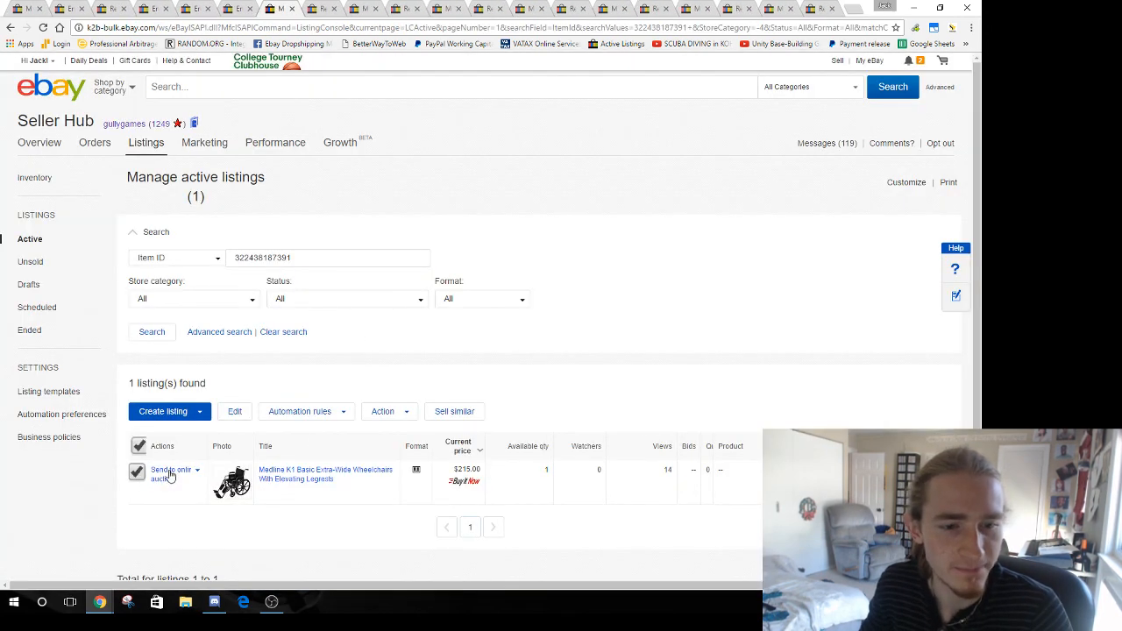
{"action": "left_click", "coordinate": [371, 411]}
{"action": "left_click", "coordinate": [375, 445]}
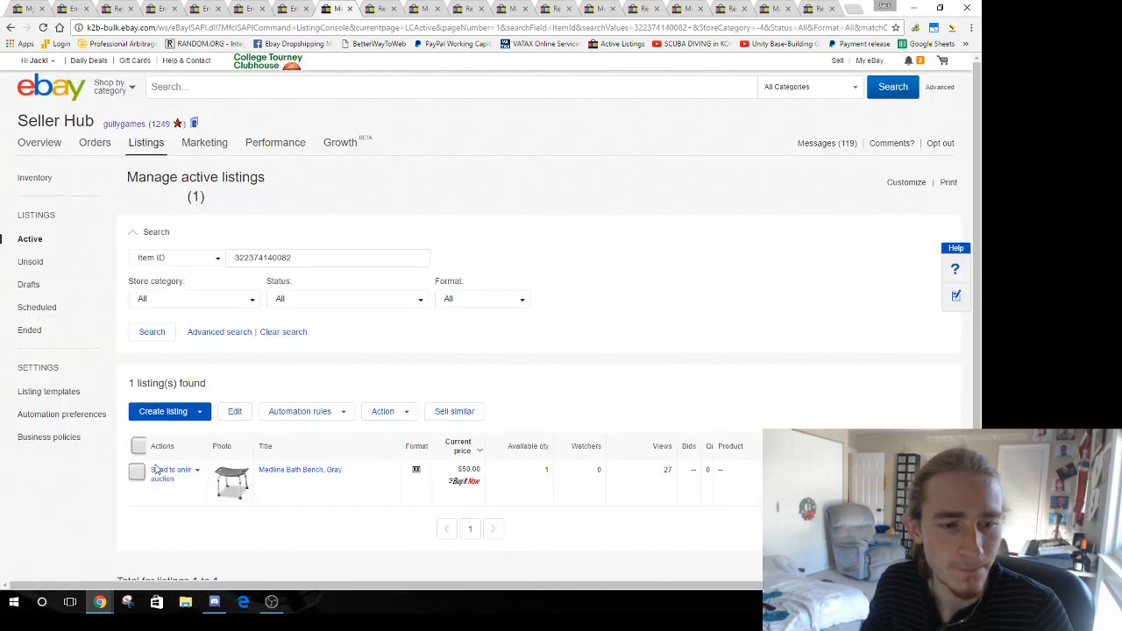
Send the gray Medline Bath Bench and the burgundy Junior Rollator Walker listings to the ending review
{"action": "left_click", "coordinate": [137, 473]}
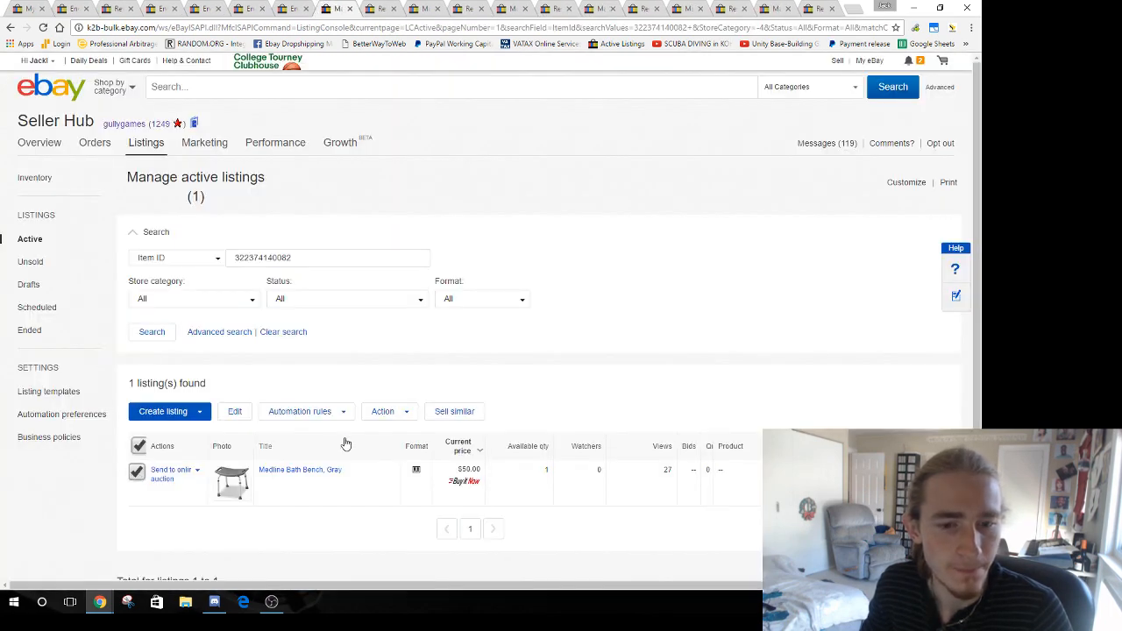
{"action": "left_click", "coordinate": [383, 411]}
{"action": "left_click", "coordinate": [377, 444]}
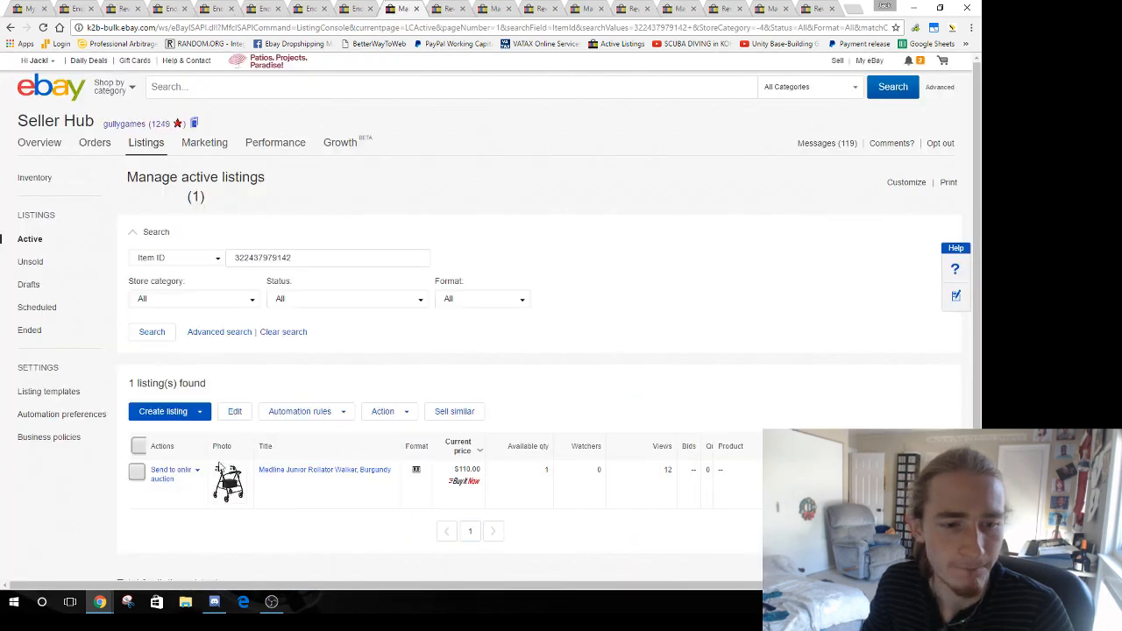
{"action": "left_click", "coordinate": [137, 474]}
{"action": "left_click", "coordinate": [383, 411]}
{"action": "left_click", "coordinate": [378, 445]}
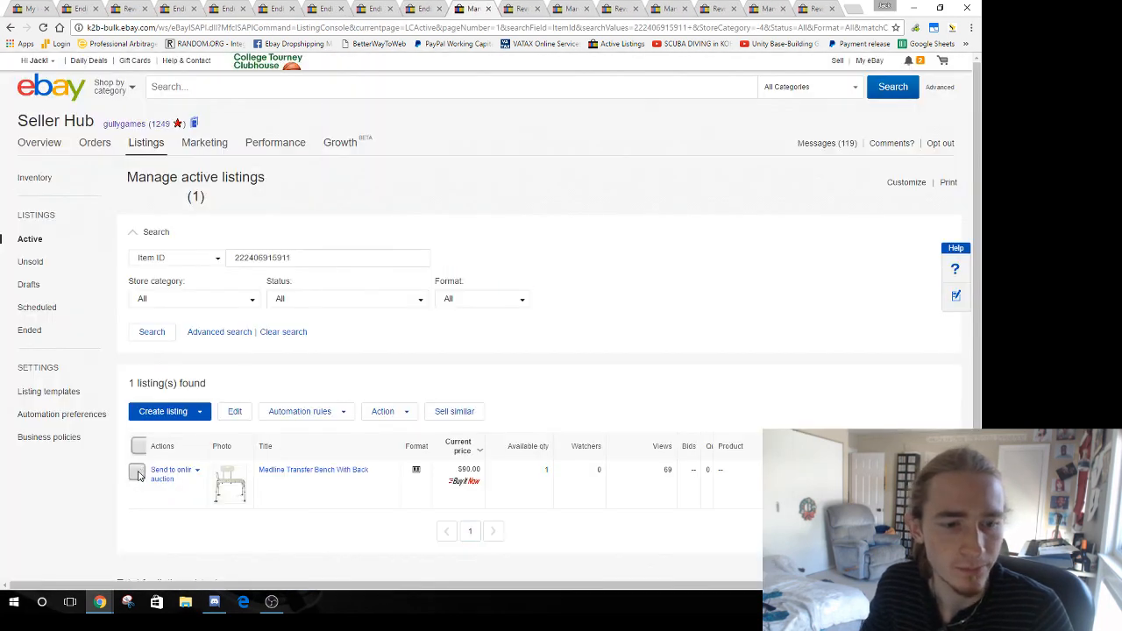
Send the Transfer Bench With Back and the burgundy Ultra Lightweight Rollator listings to the ending review
{"action": "left_click", "coordinate": [137, 473]}
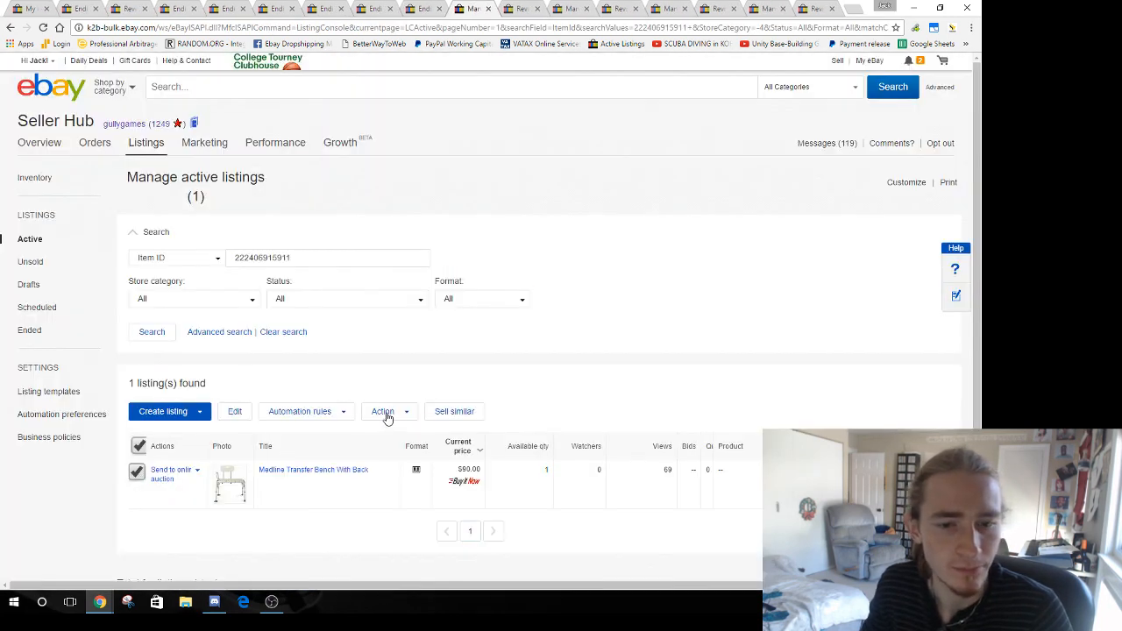
{"action": "left_click", "coordinate": [382, 412]}
{"action": "left_click", "coordinate": [378, 445]}
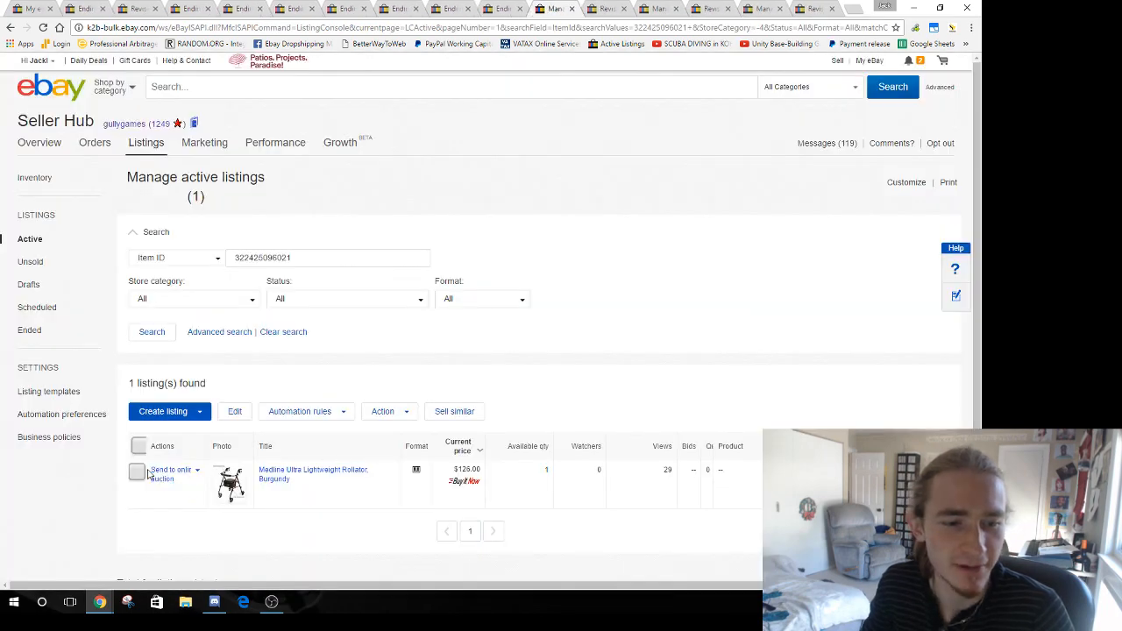
{"action": "left_click", "coordinate": [137, 473]}
{"action": "left_click", "coordinate": [386, 411]}
{"action": "left_click", "coordinate": [381, 445]}
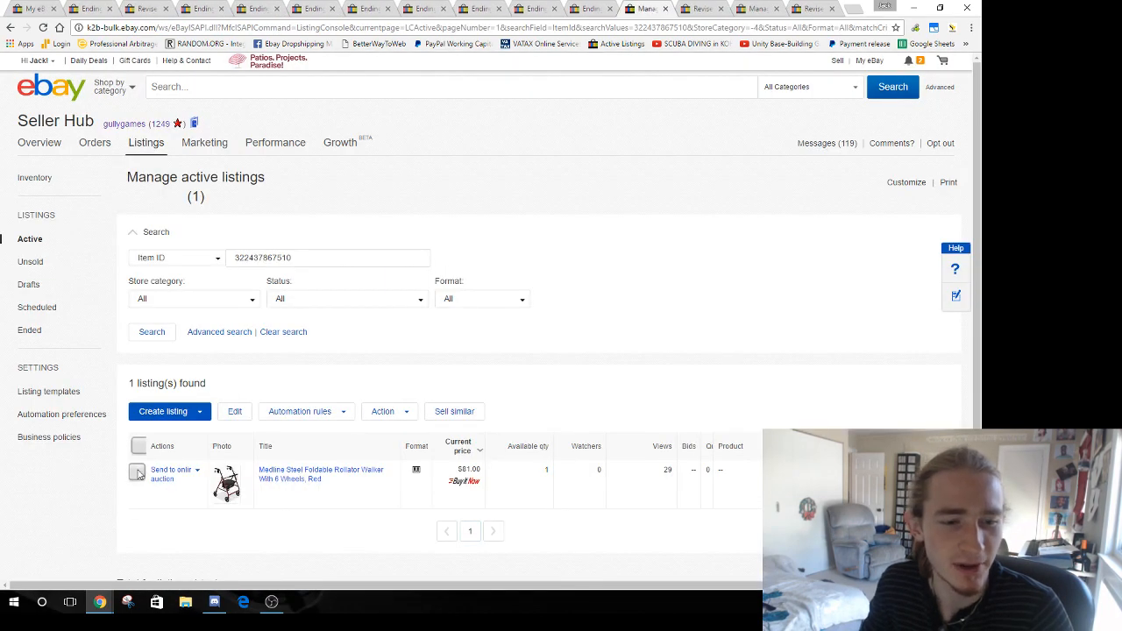
Send the red 6-wheel Steel Foldable Rollator and ReadyFlush wipes listings to the ending review, and close the wipes' revision page
{"action": "left_click", "coordinate": [136, 473]}
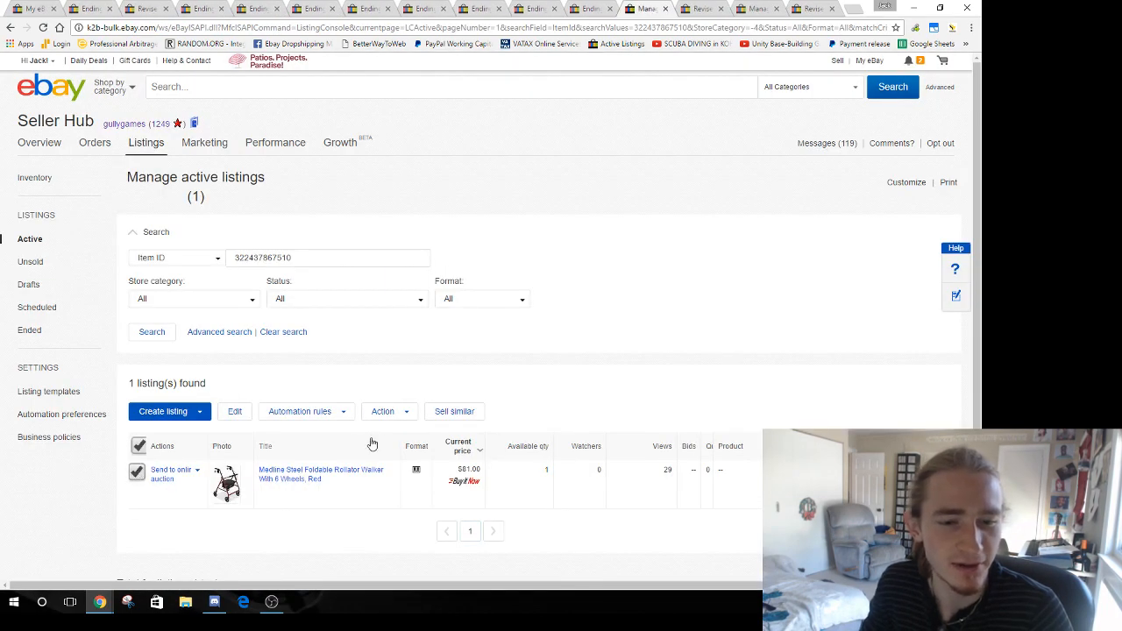
{"action": "left_click", "coordinate": [382, 411]}
{"action": "left_click", "coordinate": [382, 446]}
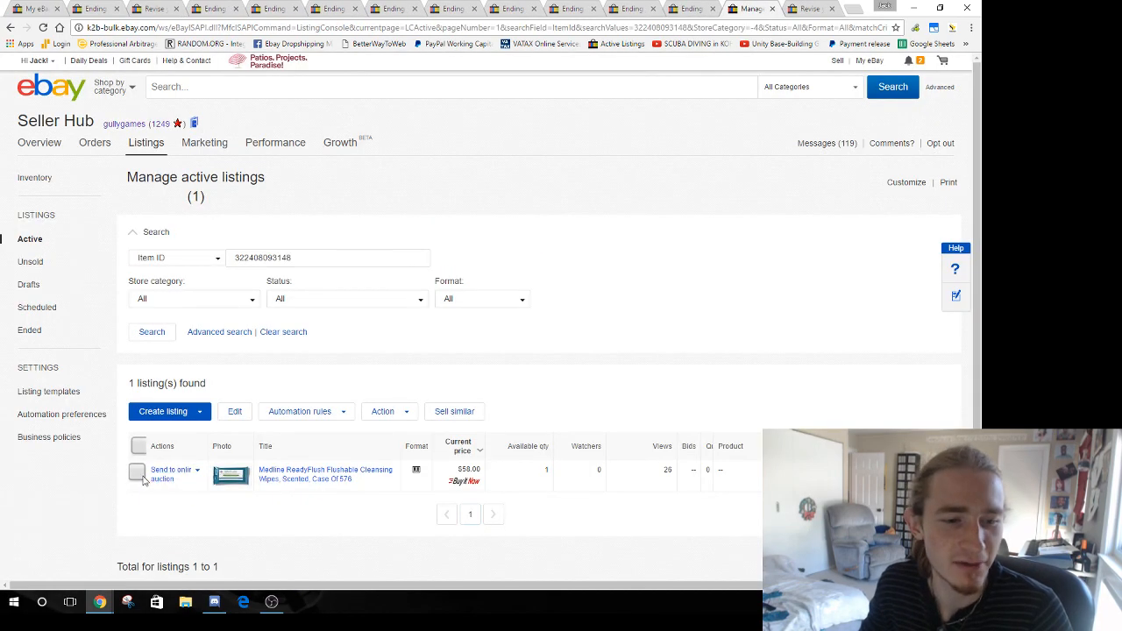
{"action": "left_click", "coordinate": [137, 474]}
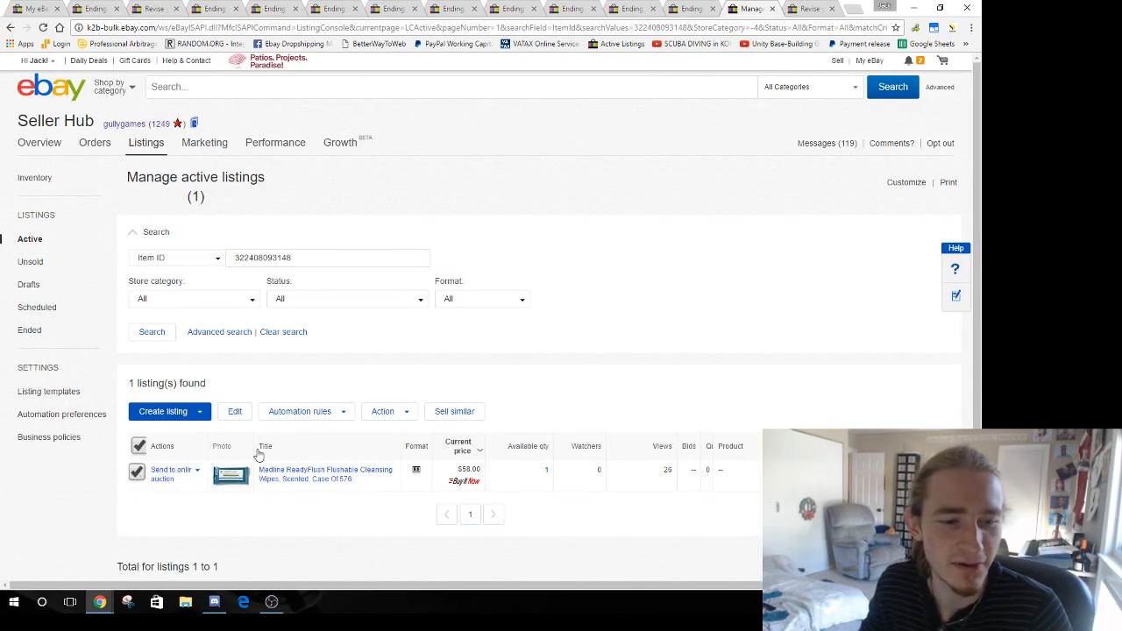
{"action": "left_click", "coordinate": [386, 411]}
{"action": "left_click", "coordinate": [383, 447]}
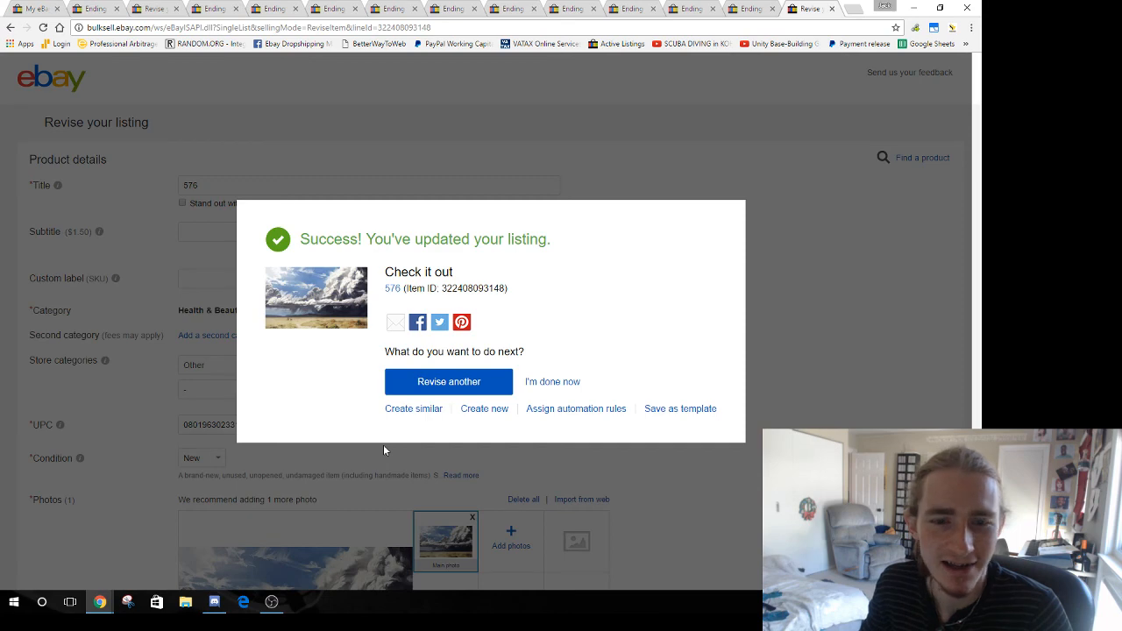
{"action": "key", "text": "ctrl+w"}
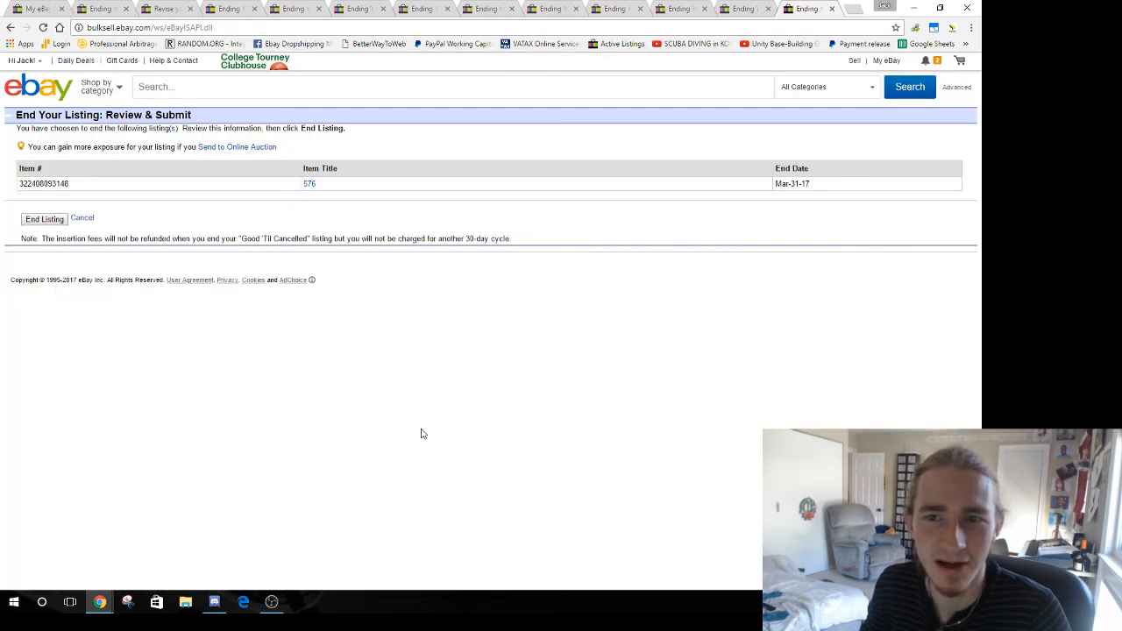
Starting from the first ending review page after eBay's notice, confirm ending the SensiCare Ice gloves, Aloetouch wipes and quad cane listings
{"action": "key", "text": "ctrl+1"}
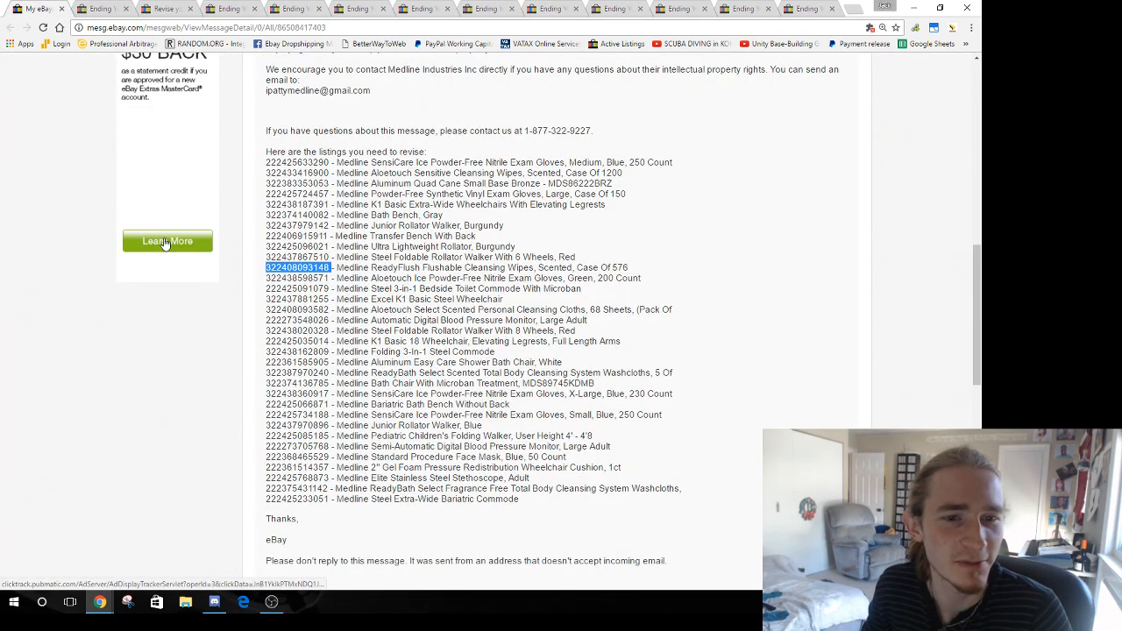
{"action": "key", "text": "ctrl+Tab"}
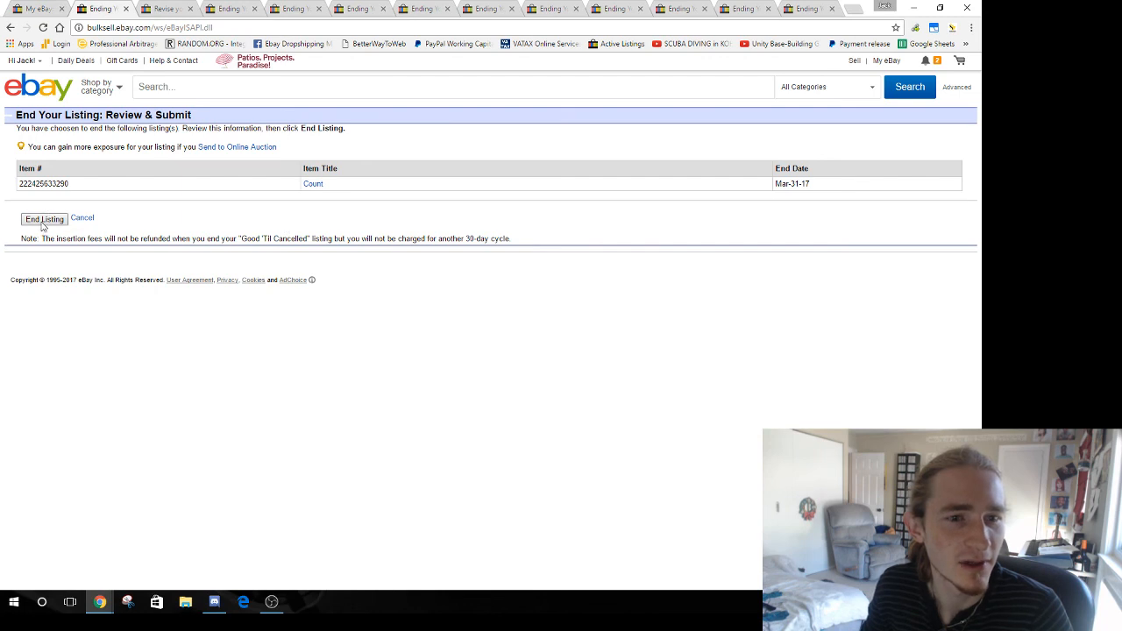
{"action": "left_click", "coordinate": [44, 220]}
{"action": "key", "text": "ctrl+Tab"}
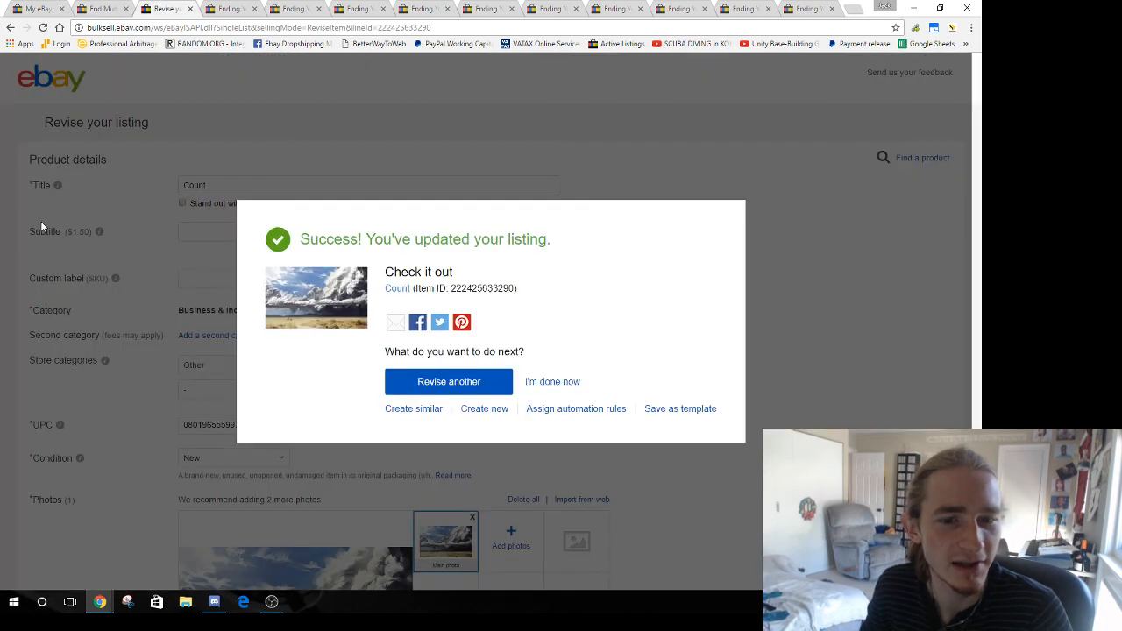
{"action": "key", "text": "ctrl+Tab"}
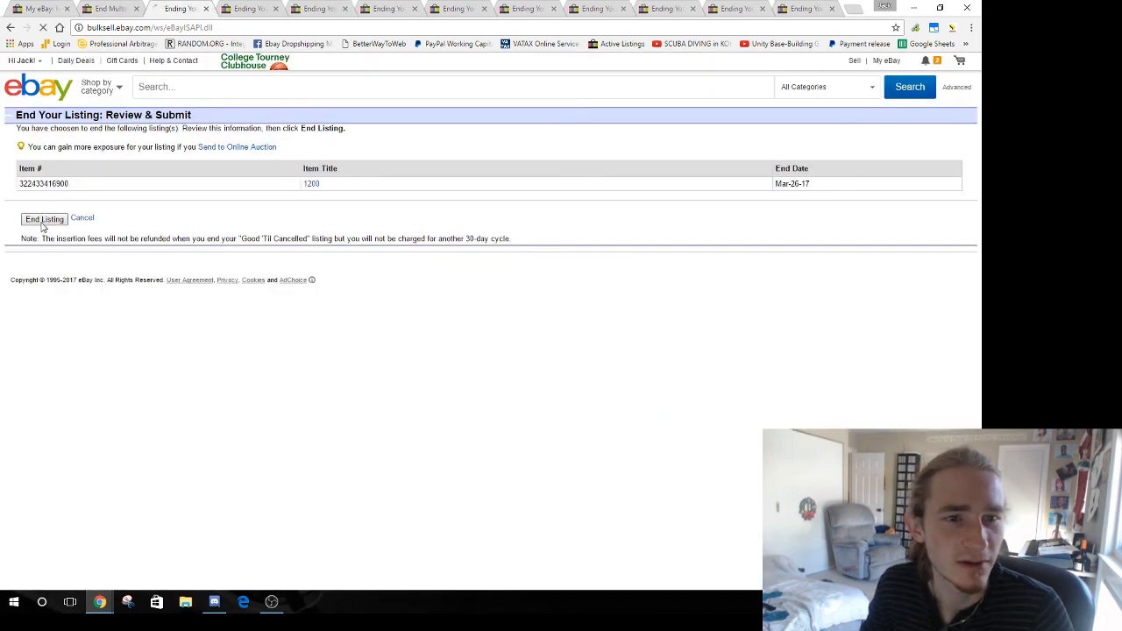
{"action": "left_click", "coordinate": [43, 220]}
{"action": "key", "text": "ctrl+Tab"}
{"action": "left_click", "coordinate": [44, 220]}
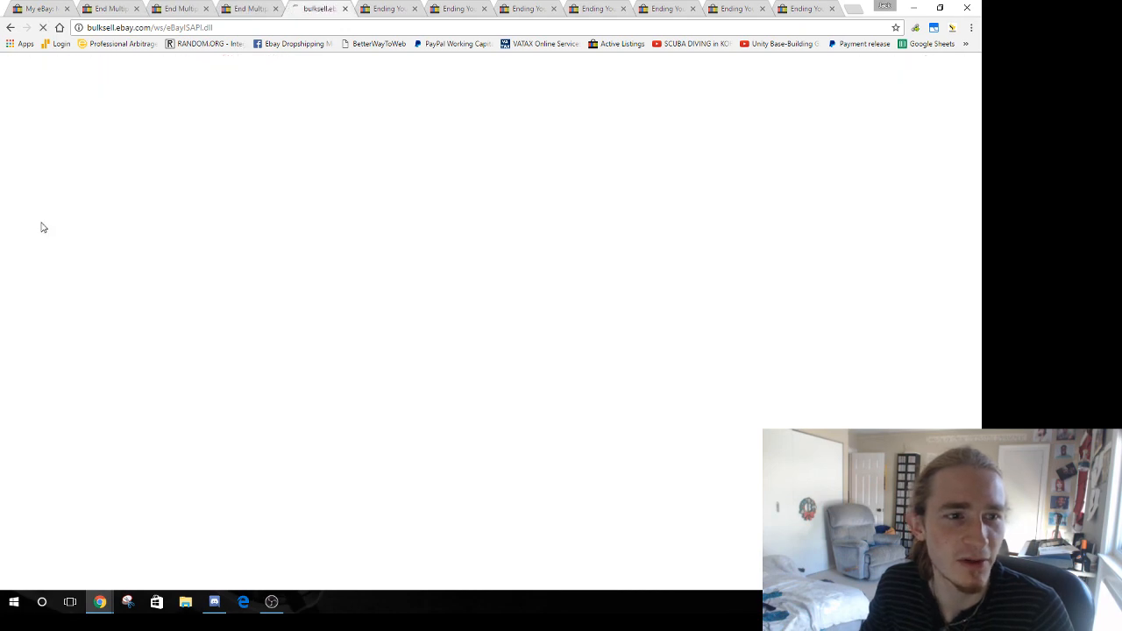
Confirm ending the K1 wheelchair, bath bench, Junior Rollator Walker and Transfer Bench listings on their review pages
{"action": "key", "text": "ctrl+Tab"}
{"action": "left_click", "coordinate": [43, 220]}
{"action": "key", "text": "ctrl+Tab"}
{"action": "left_click", "coordinate": [43, 220]}
{"action": "key", "text": "ctrl+Tab"}
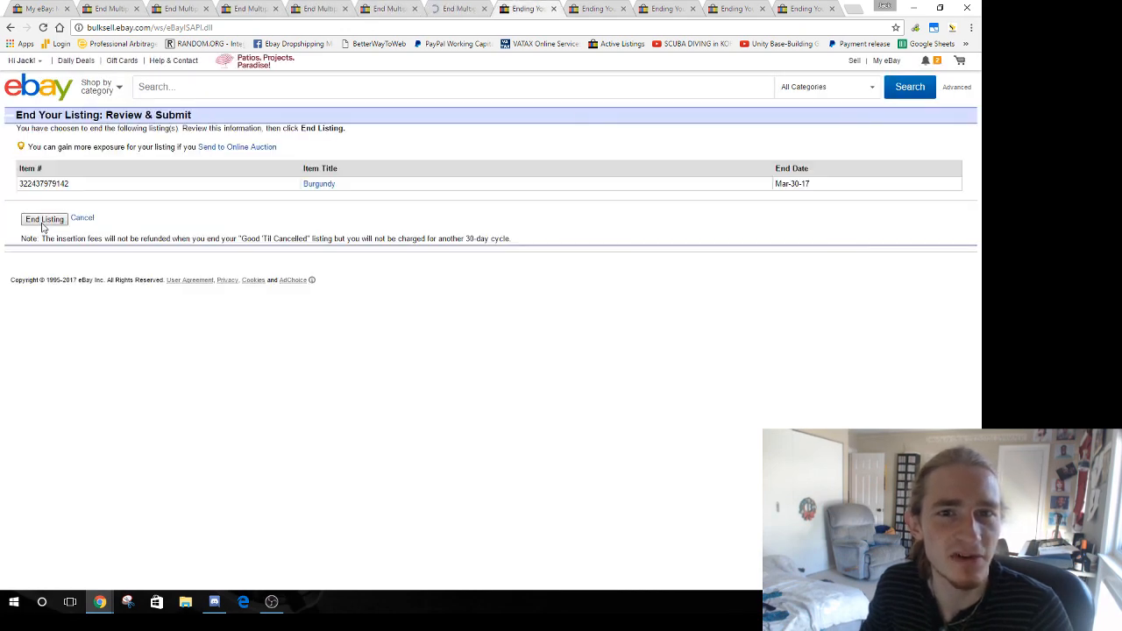
{"action": "left_click", "coordinate": [43, 220]}
{"action": "key", "text": "ctrl+Tab"}
{"action": "left_click", "coordinate": [39, 225]}
Confirm ending the Ultra Lightweight Rollator, 6-wheel Steel Foldable Rollator and ReadyFlush wipes listings, and return to the first listing's ending page
{"action": "key", "text": "ctrl+Tab"}
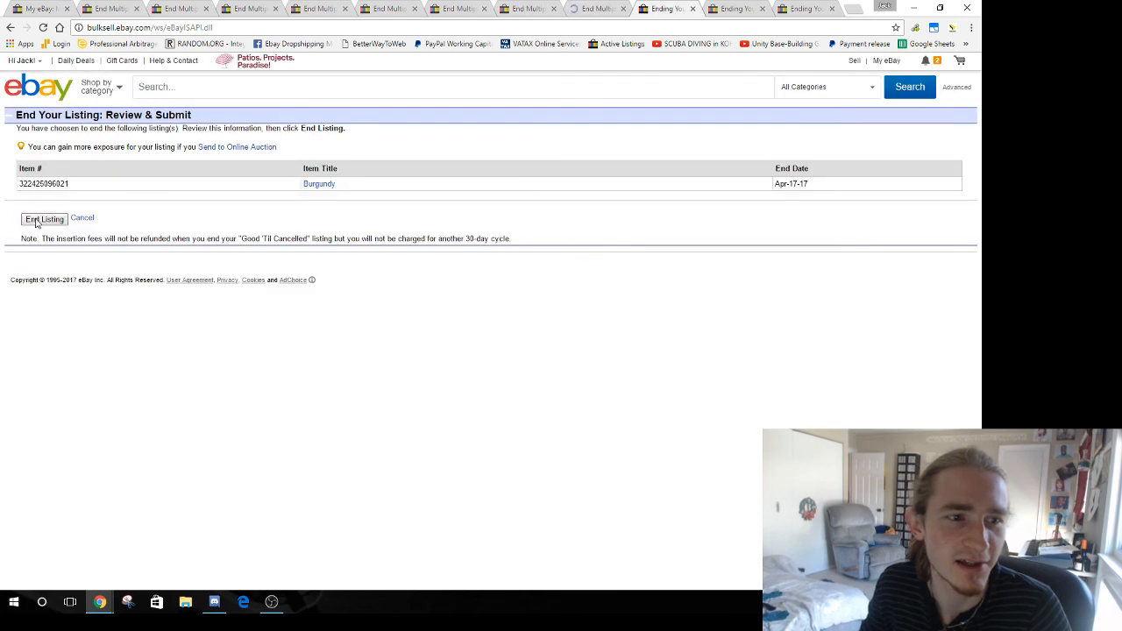
{"action": "left_click", "coordinate": [36, 223]}
{"action": "key", "text": "ctrl+Tab"}
{"action": "left_click", "coordinate": [36, 223]}
{"action": "key", "text": "ctrl+Tab"}
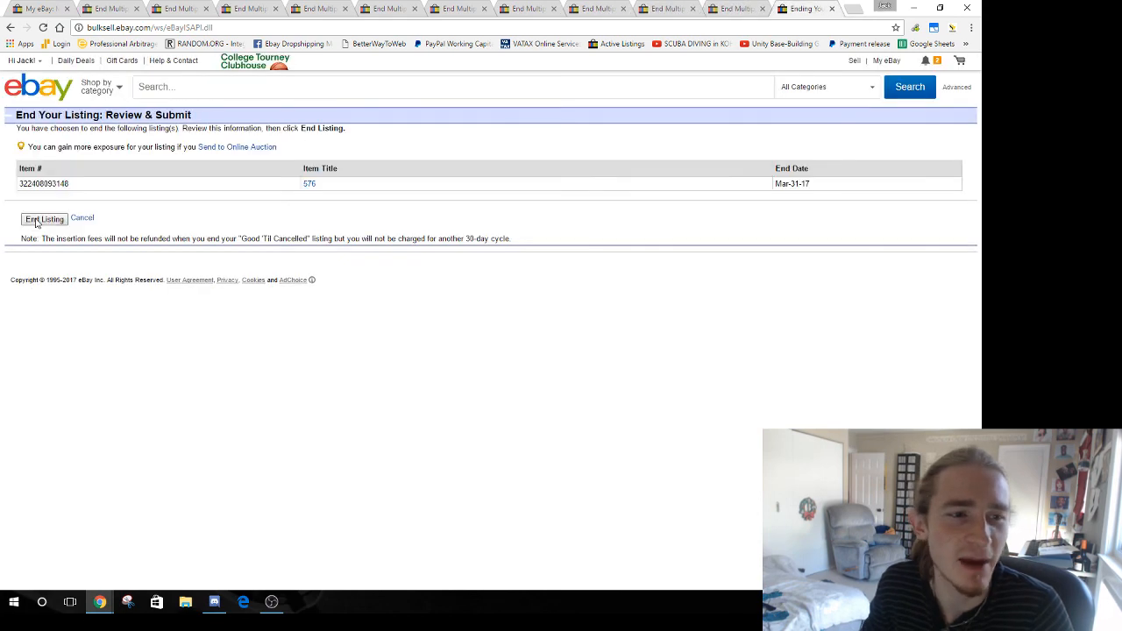
{"action": "left_click", "coordinate": [36, 223]}
{"action": "key", "text": "ctrl+Tab"}
{"action": "key", "text": "ctrl+Tab"}
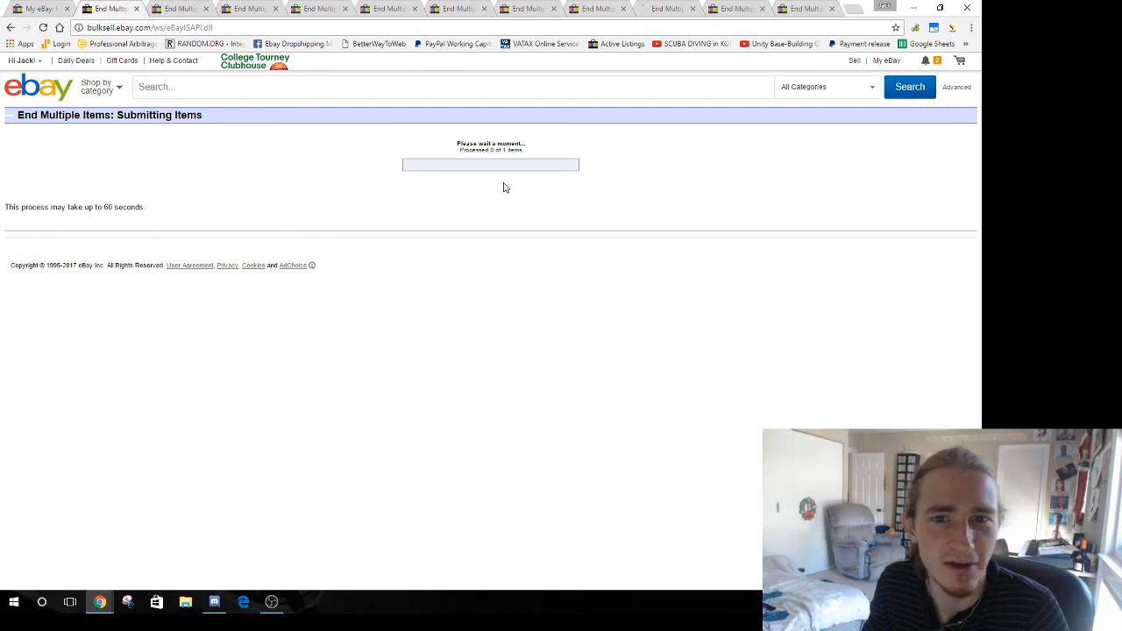
Check the ending page of every submitted Medline listing for completion, and return to eBay's violation notice
{"action": "key", "text": "ctrl+Tab"}
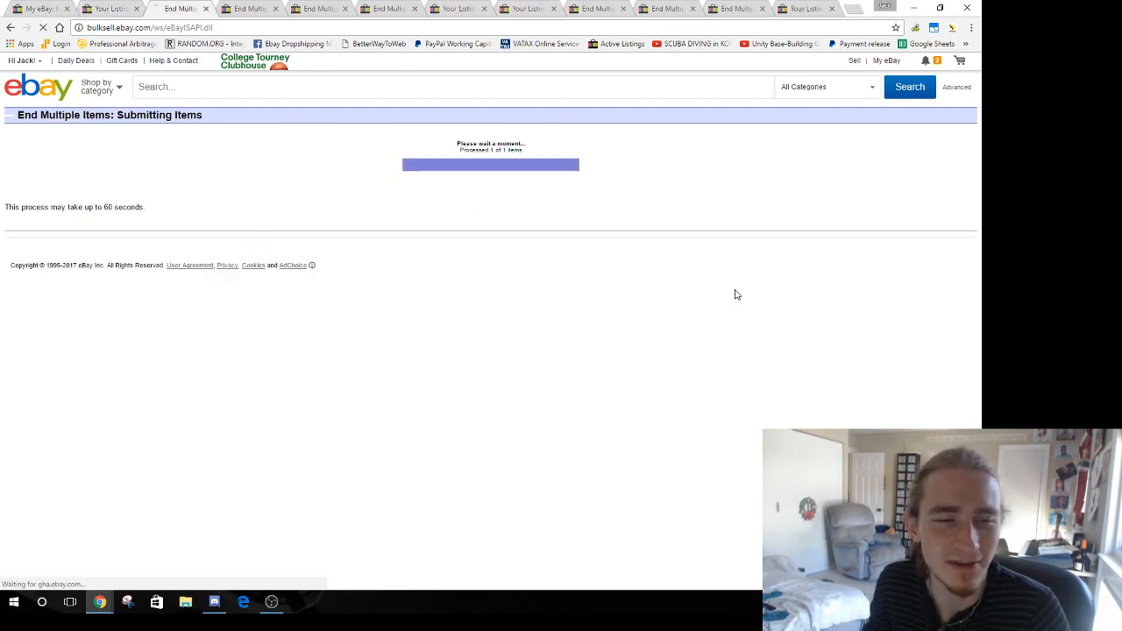
{"action": "key", "text": "ctrl+Tab"}
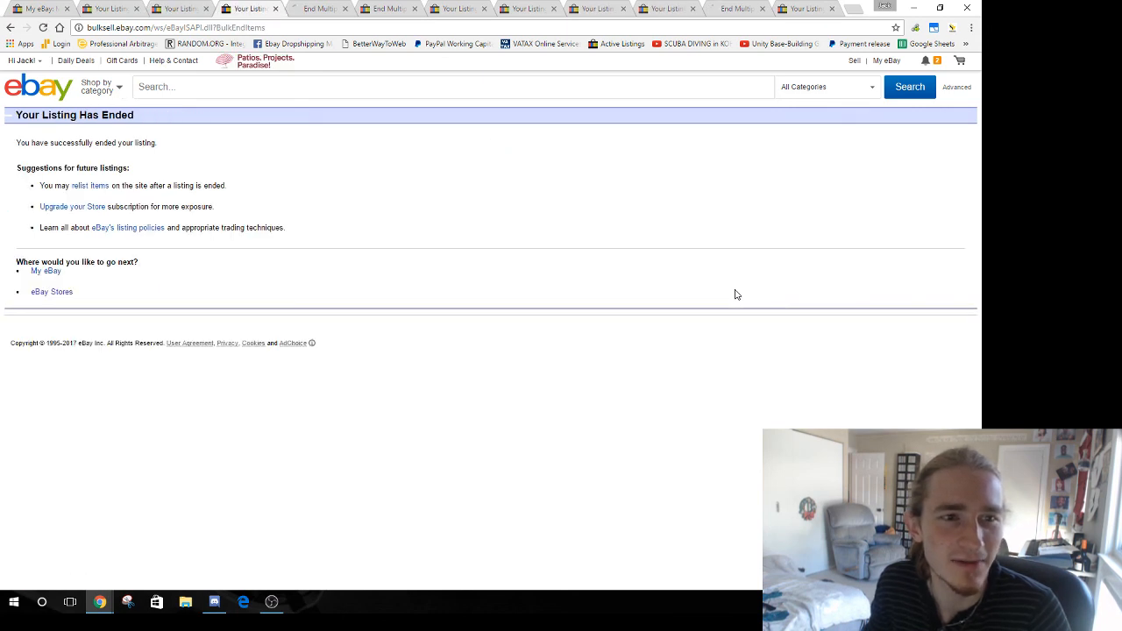
{"action": "key", "text": "ctrl+Tab"}
{"action": "key", "text": "ctrl+Tab"}
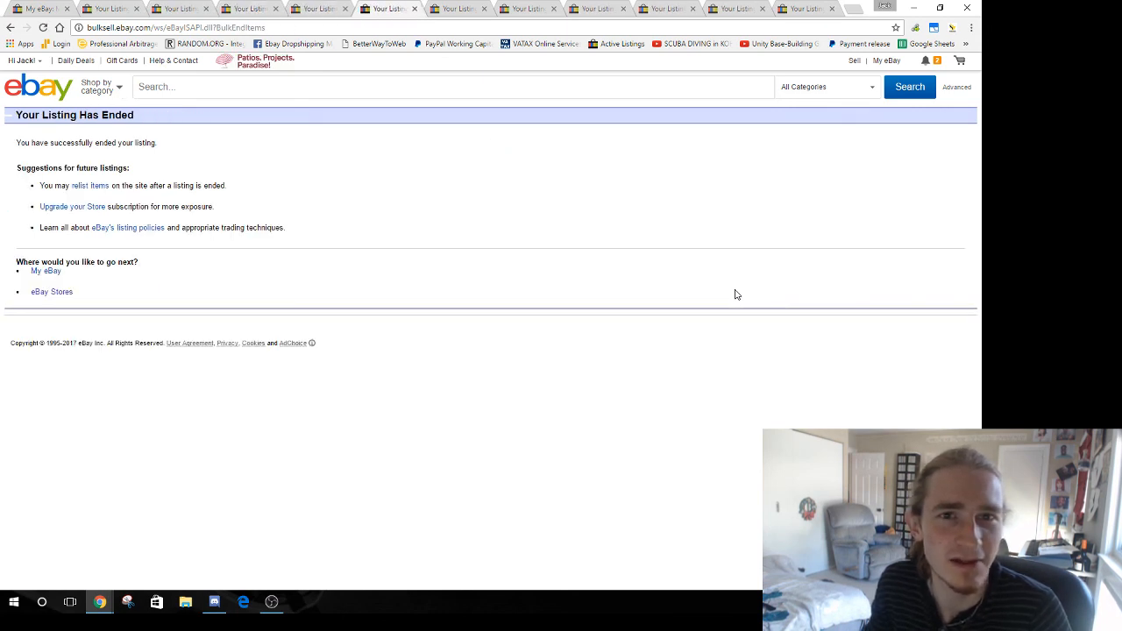
{"action": "key", "text": "ctrl+Tab"}
{"action": "key", "text": "ctrl+Tab"}
{"action": "key", "text": "ctrl+Tab"}
{"action": "key", "text": "ctrl+Tab"}
{"action": "key", "text": "ctrl+Tab"}
{"action": "key", "text": "ctrl+Tab"}
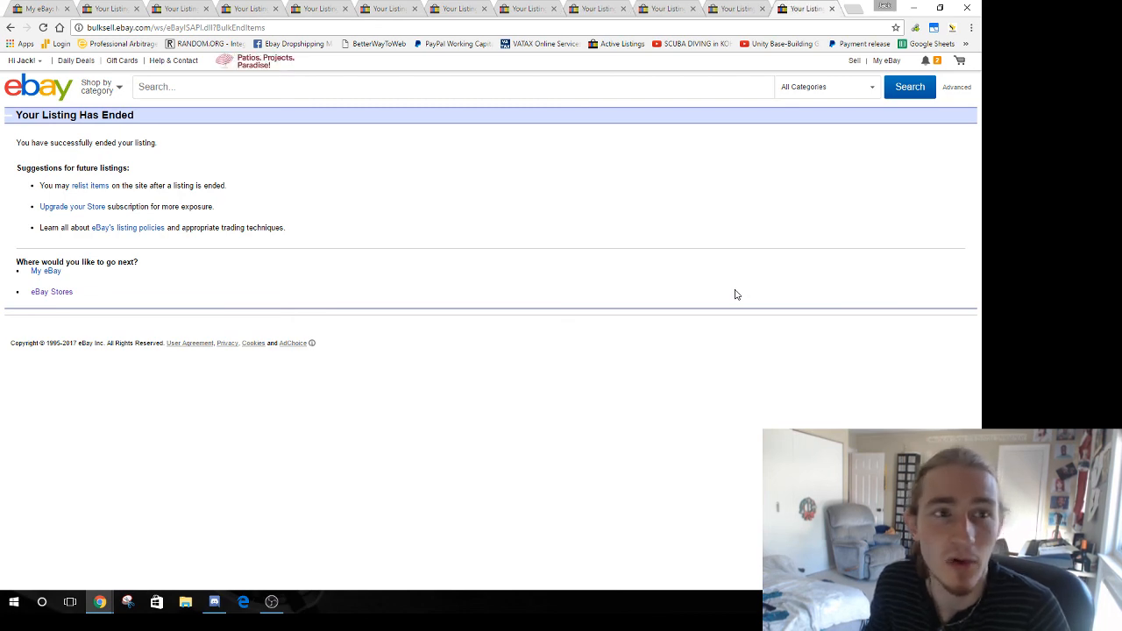
{"action": "key", "text": "ctrl+Tab"}
{"action": "key", "text": "ctrl+Tab"}
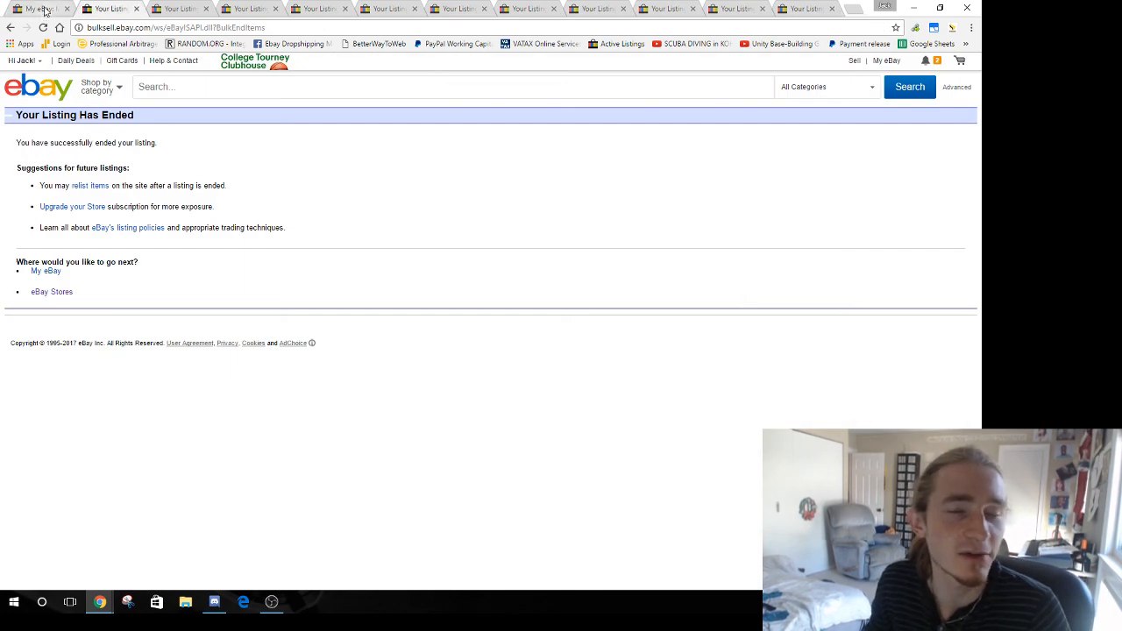
{"action": "key", "text": "ctrl+shift+Tab"}
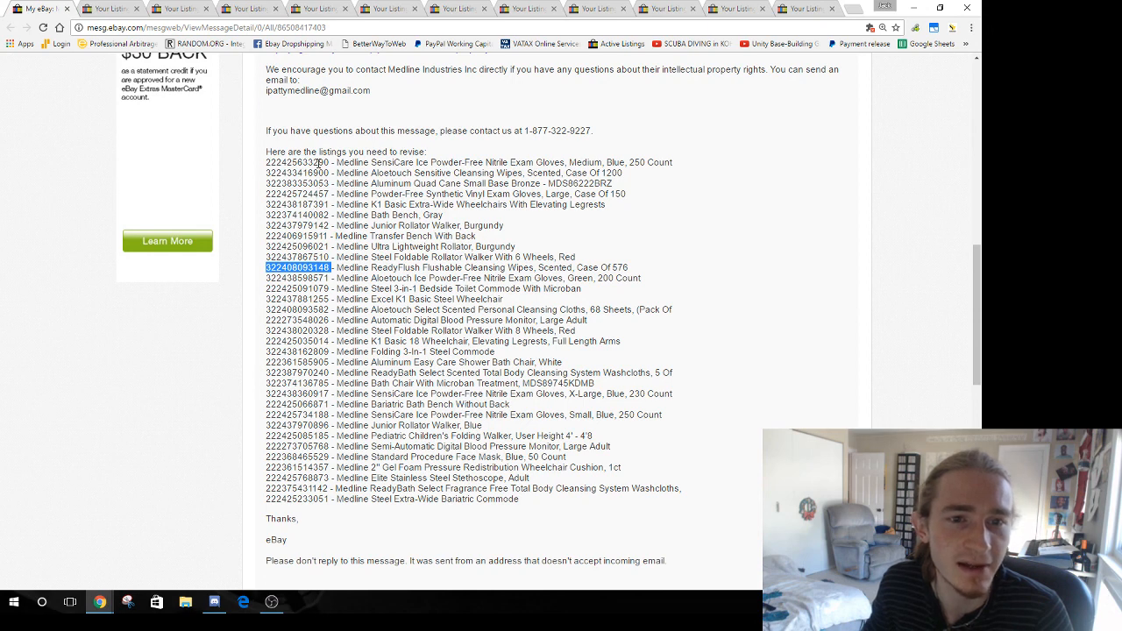
Go through the listings' ending confirmation pages once more, and return to the notice's list of listings to revise
{"action": "key", "text": "ctrl+Tab"}
{"action": "key", "text": "ctrl+Tab"}
{"action": "key", "text": "ctrl+Tab"}
{"action": "key", "text": "ctrl+Tab"}
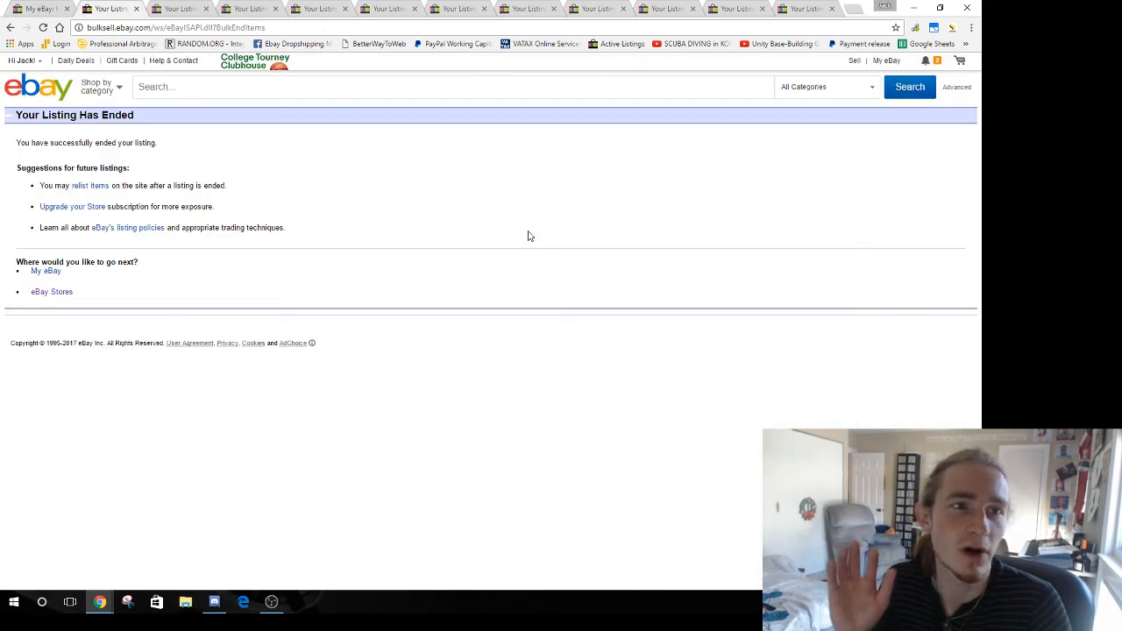
{"action": "key", "text": "ctrl+Tab"}
{"action": "key", "text": "ctrl+Tab"}
{"action": "key", "text": "ctrl+Tab"}
{"action": "key", "text": "ctrl+Tab"}
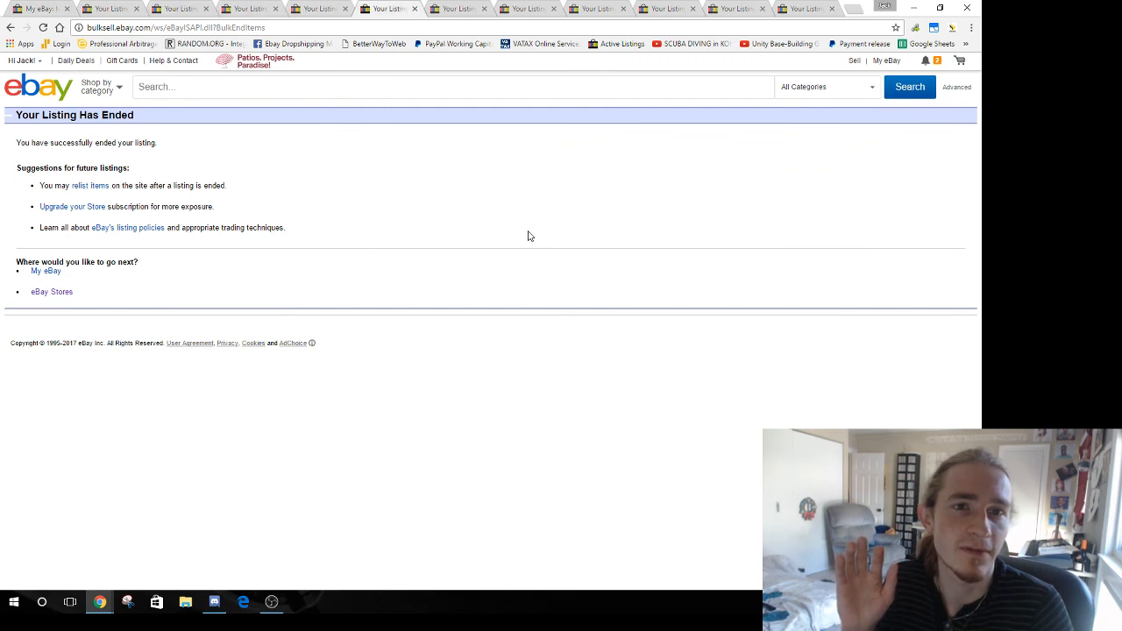
{"action": "key", "text": "ctrl+Tab"}
{"action": "key", "text": "ctrl+Tab"}
{"action": "key", "text": "ctrl+Tab"}
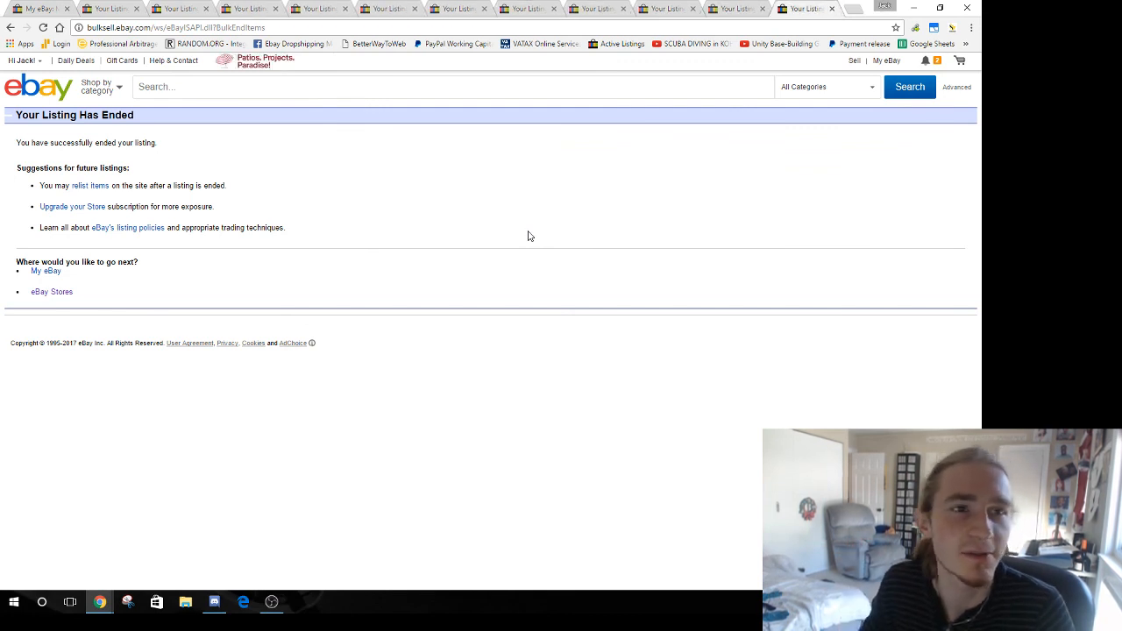
{"action": "key", "text": "ctrl+Tab"}
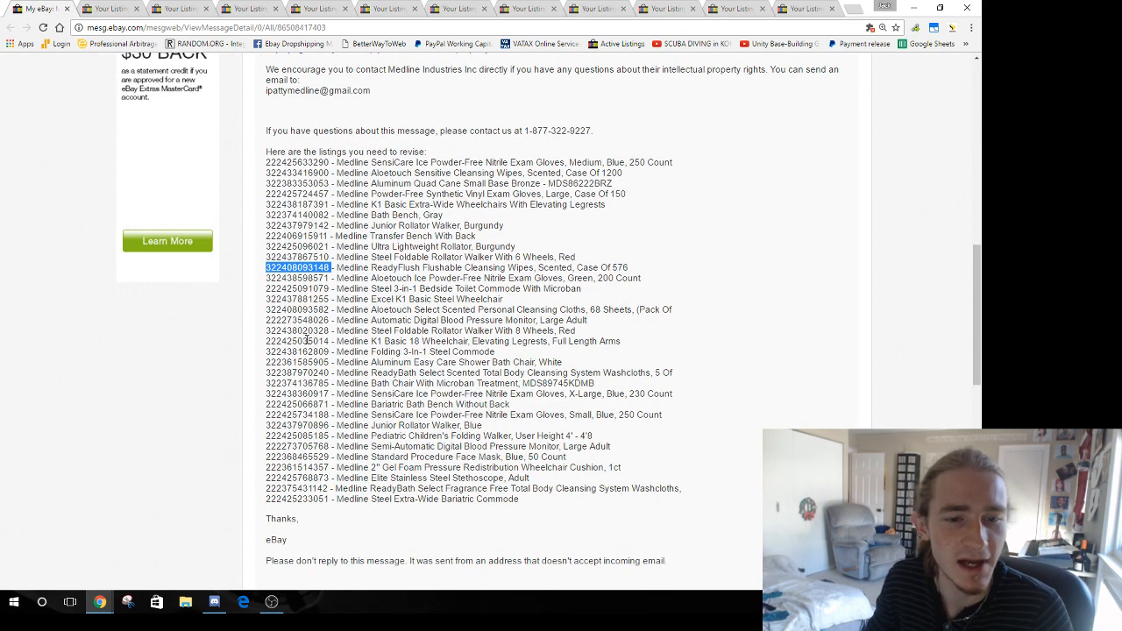